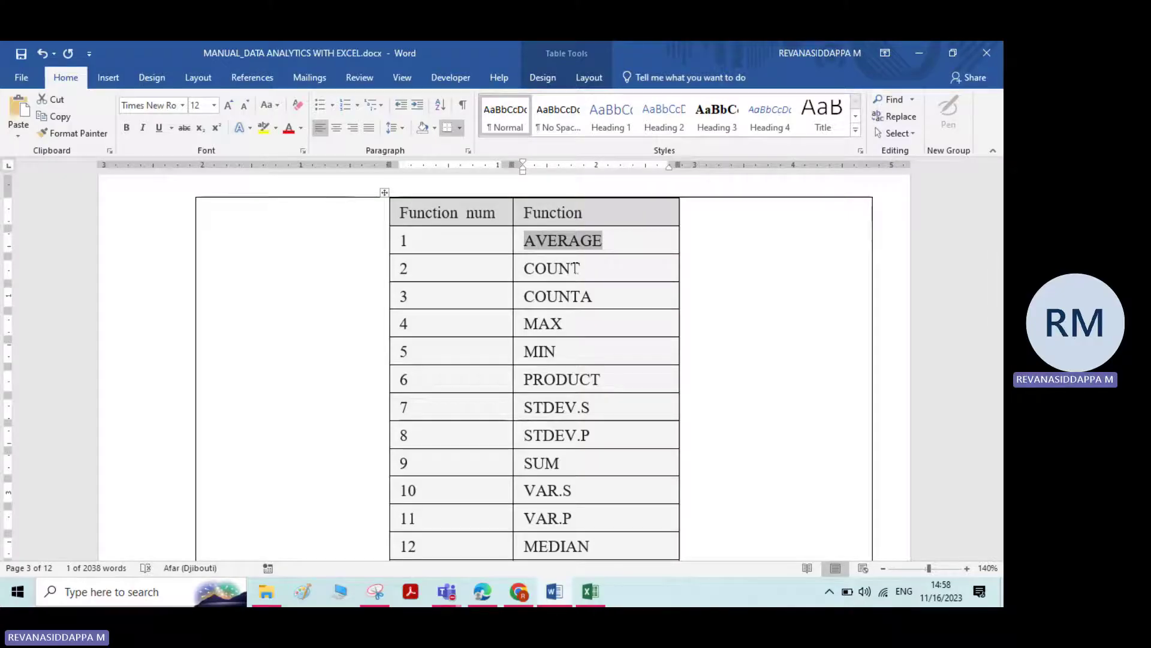
# Review the functions numbered 1 to 11, AVERAGE to VAR.P, in the Word function table.
pyautogui.scroll(-2, 557, 413)
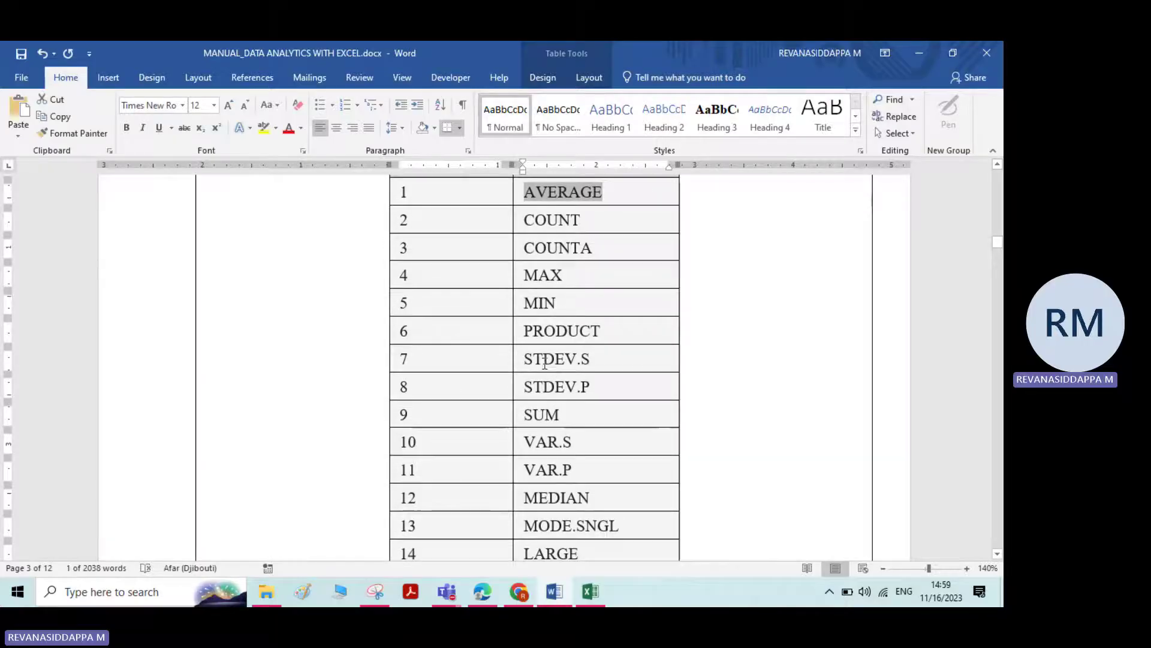
pyautogui.scroll(-2, 551, 366)
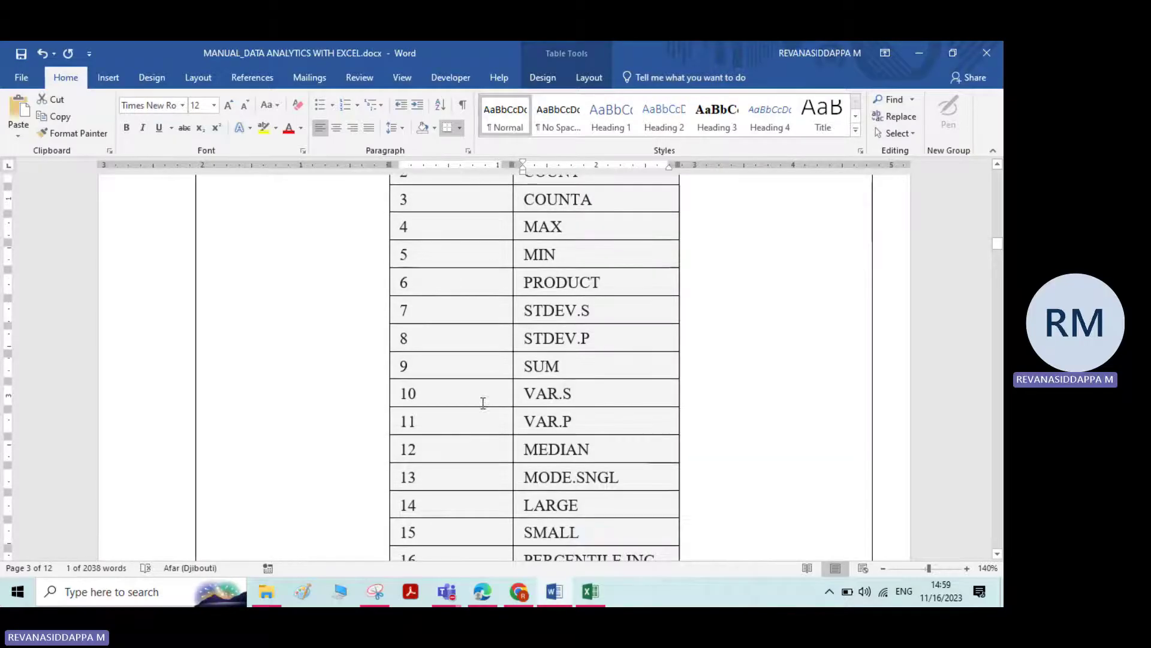
pyautogui.moveTo(408, 423); pyautogui.dragTo(598, 424)
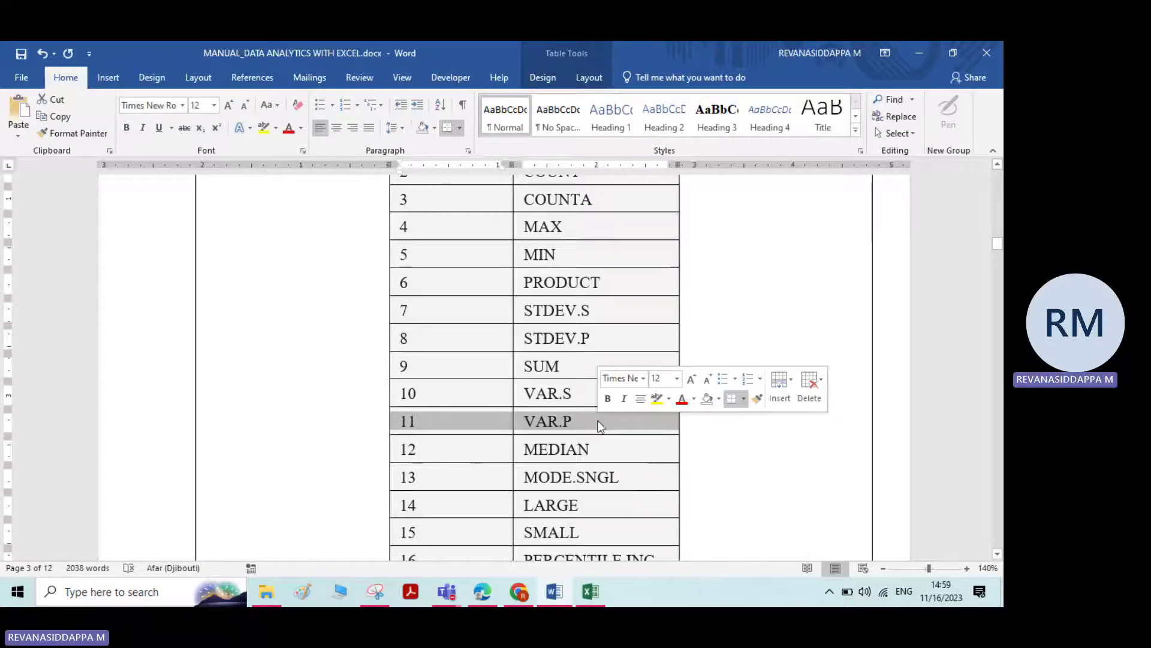
pyautogui.scroll(2, 599, 423)
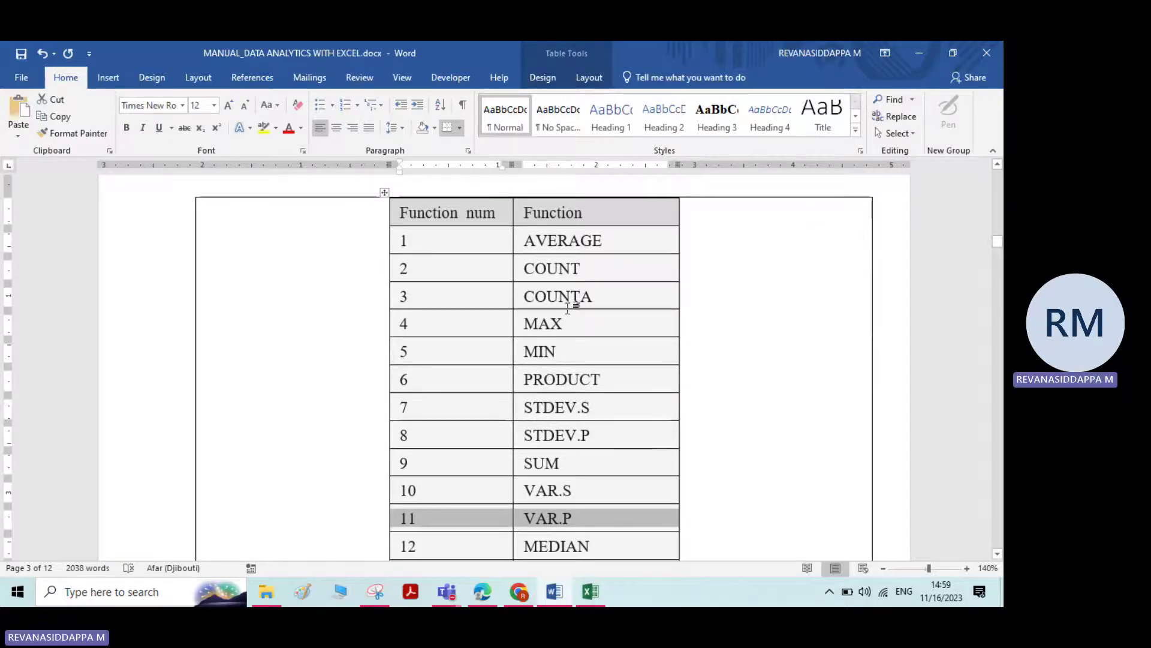
# Switch to Excel, close the open workbook without saving its changes, and reopen FINAL MARKS CIV_2022-23.xlsx.
pyautogui.click(591, 592)
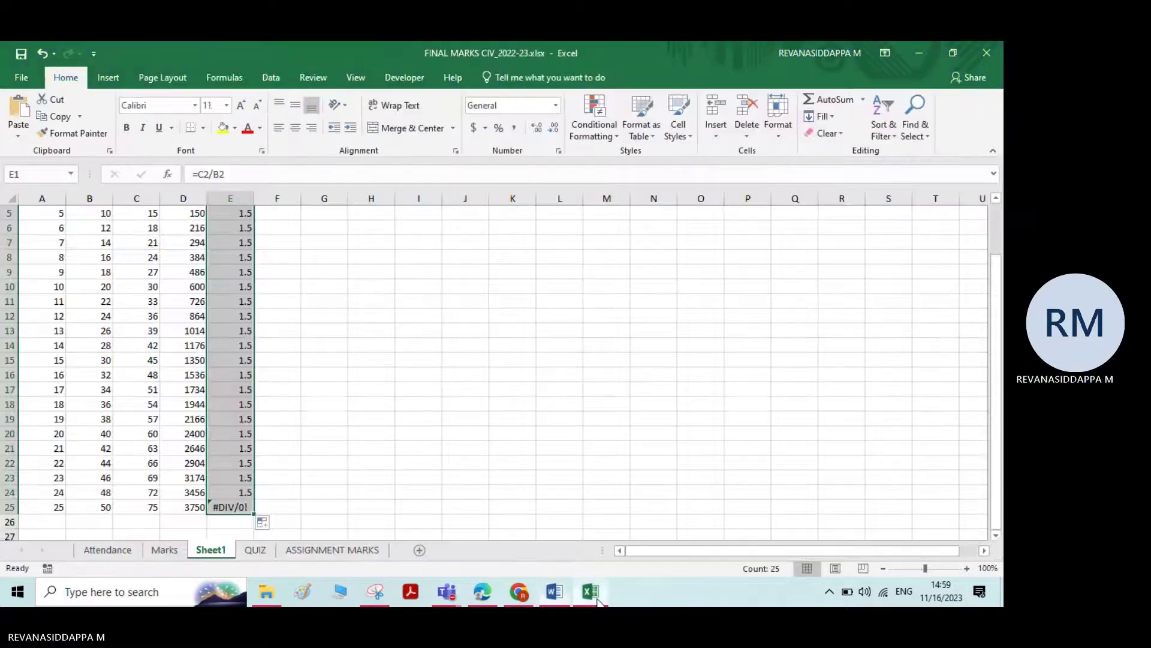
pyautogui.click(398, 376)
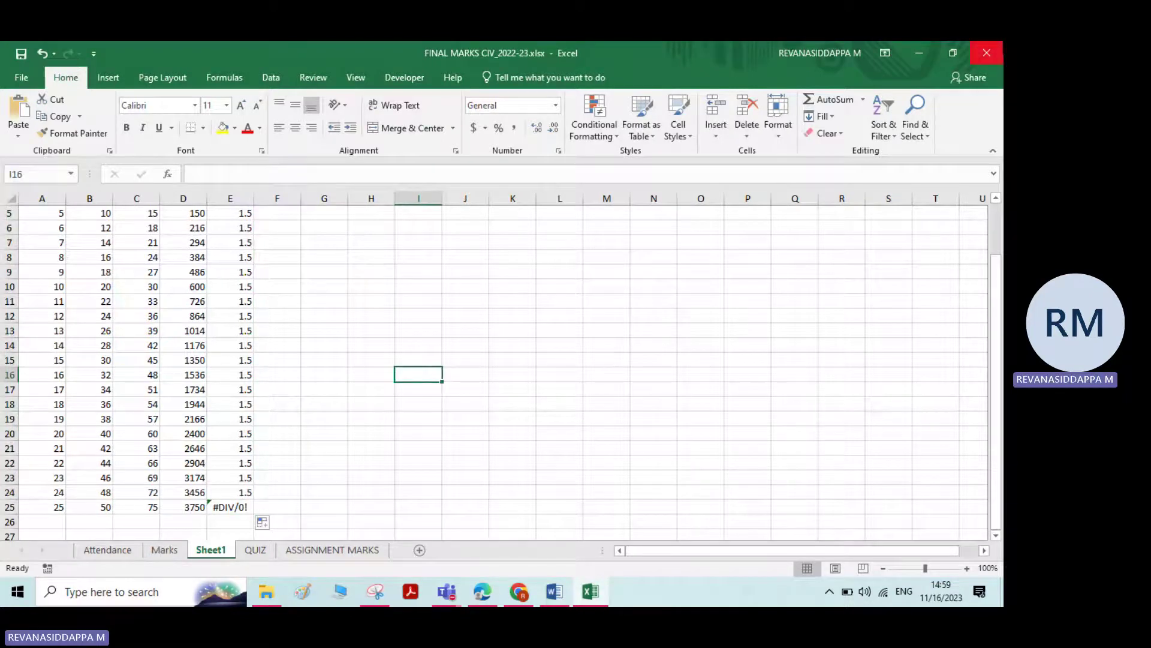
pyautogui.click(975, 57)
pyautogui.click(507, 342)
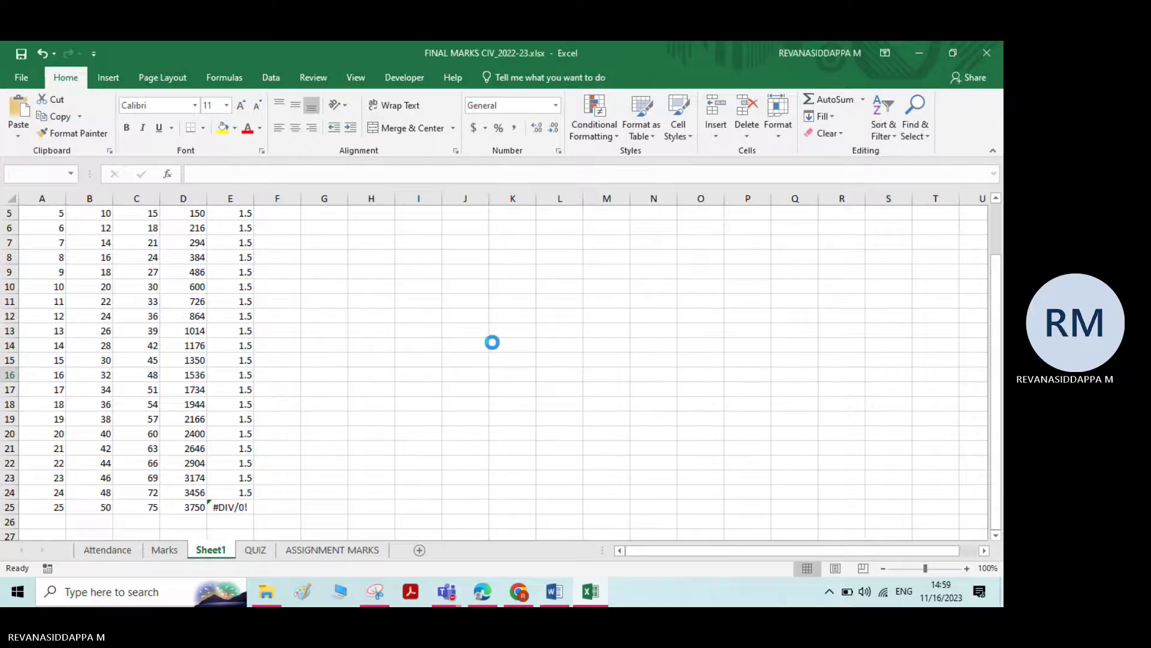
pyautogui.click(266, 592)
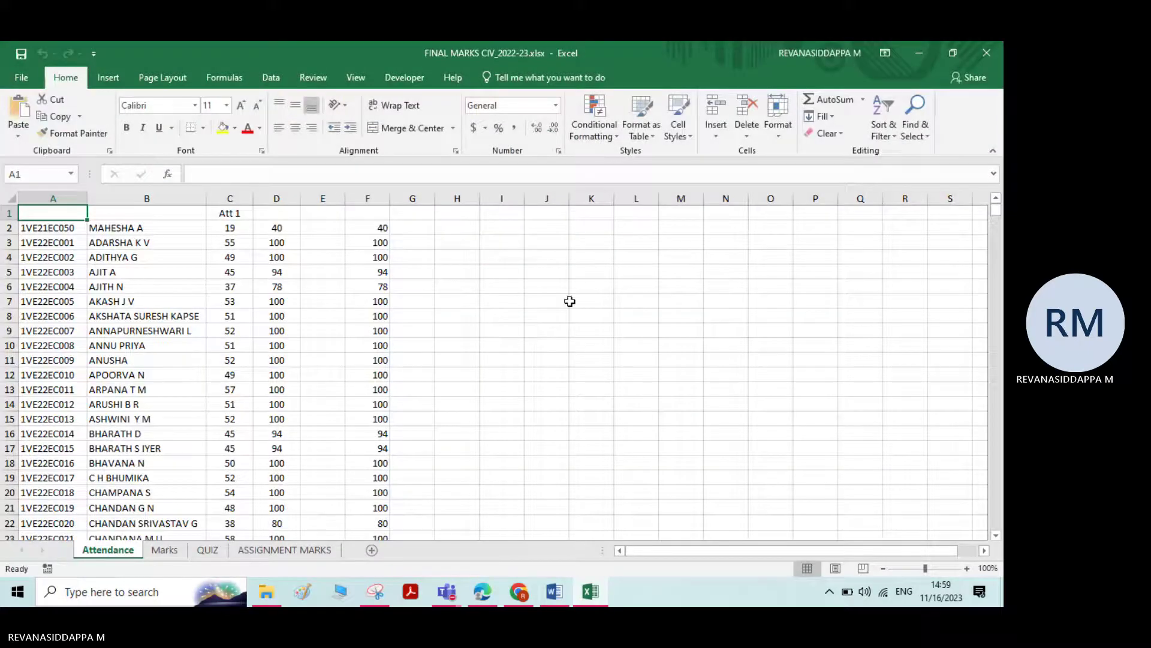
pyautogui.click(569, 301)
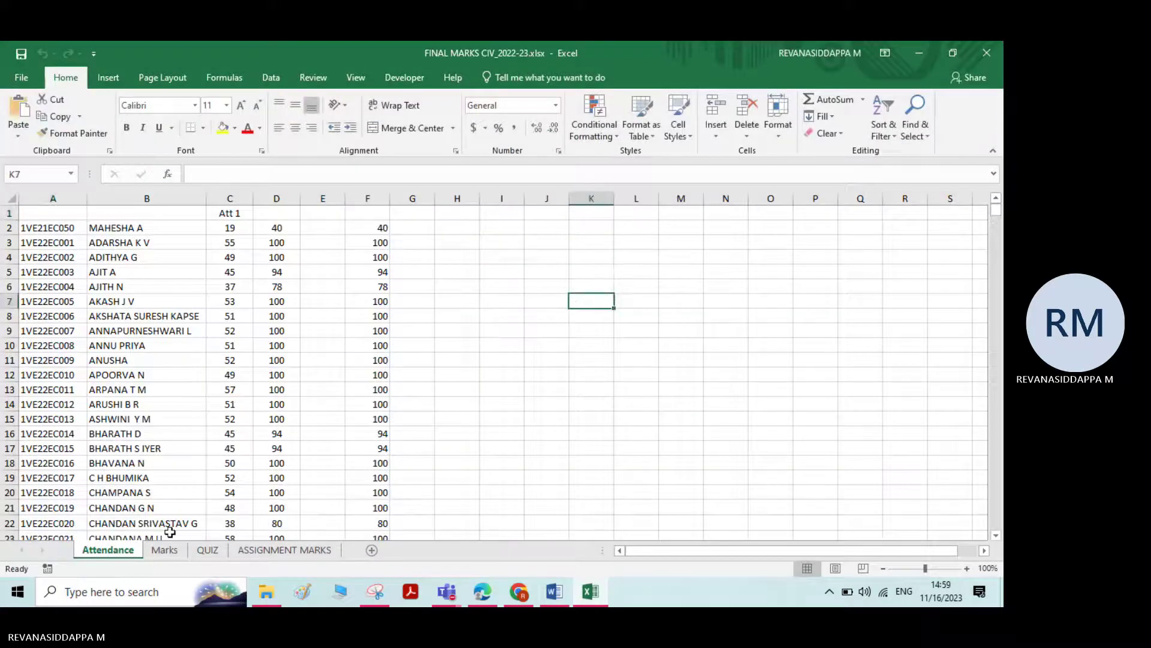
# Open the Marks sheet at the empty rows below the last student record.
pyautogui.click(170, 555)
pyautogui.scroll(-18, 512, 343)
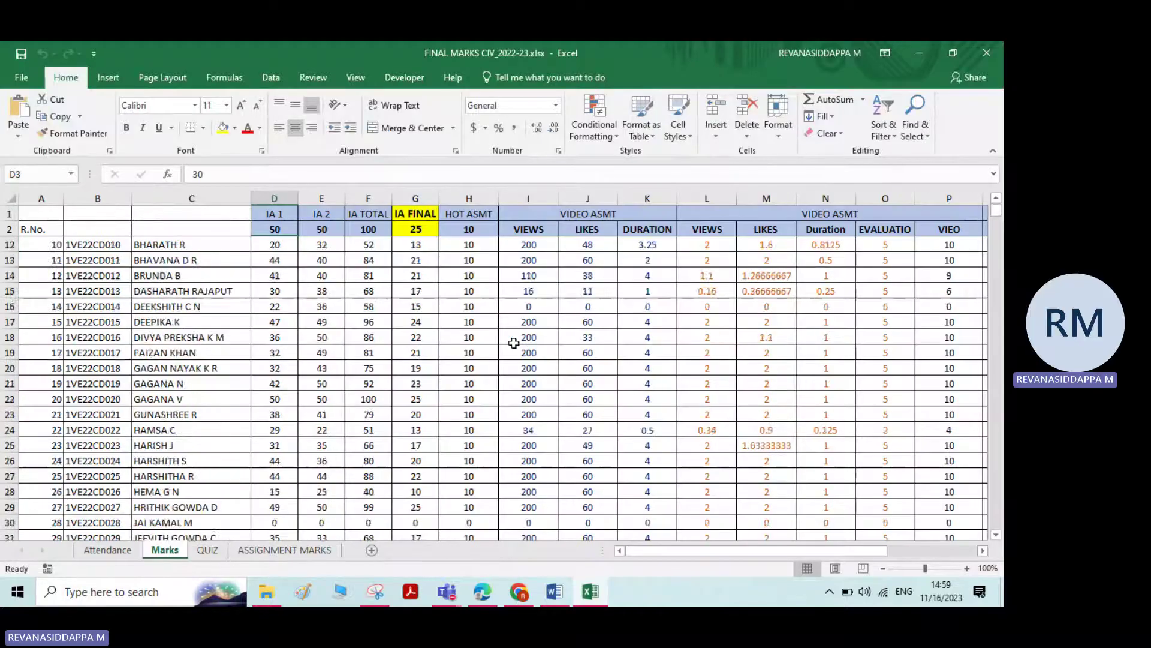
pyautogui.scroll(-2, 513, 343)
# Copy the function names AVERAGE to VAR.P from the Word table and paste them into the Marks sheet starting at cell C67.
pyautogui.hotkey('alt', 'Tab')
pyautogui.moveTo(560, 239); pyautogui.dragTo(600, 457)
pyautogui.hotkey('ctrl', 'c')
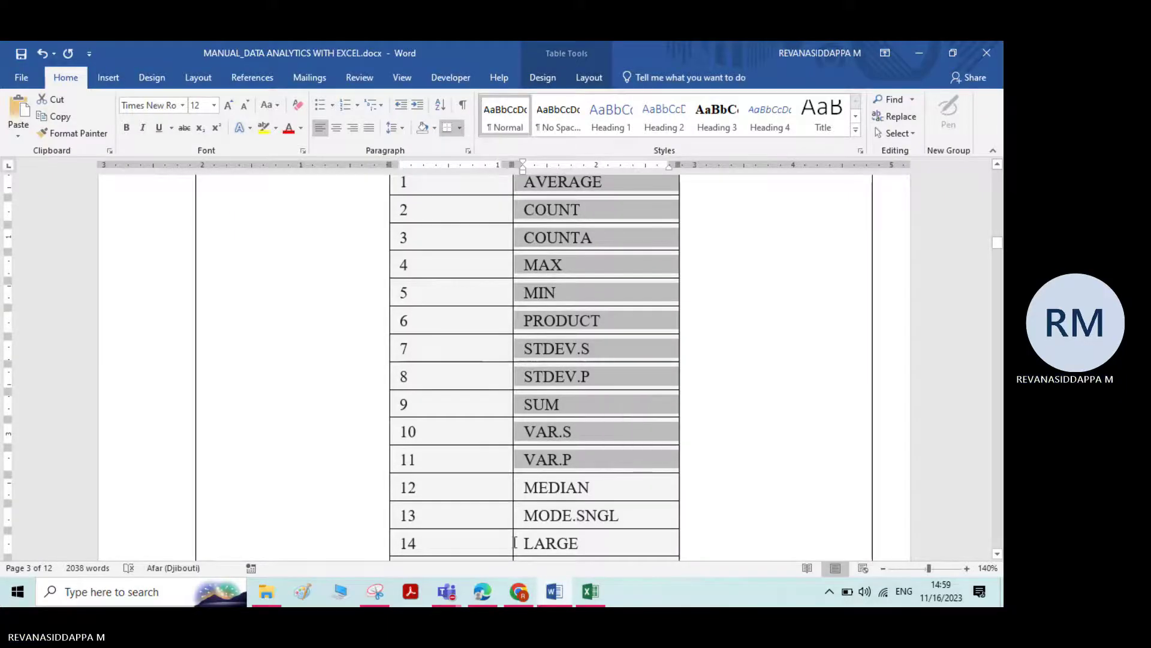
pyautogui.click(574, 594)
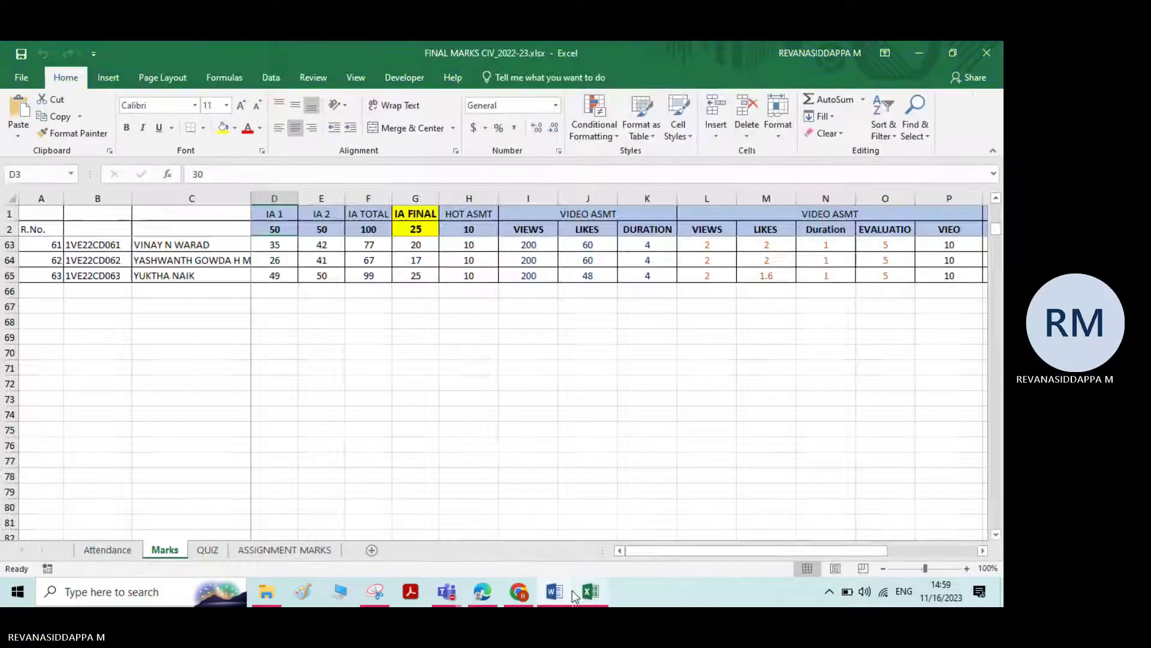
pyautogui.click(208, 295)
pyautogui.click(212, 306)
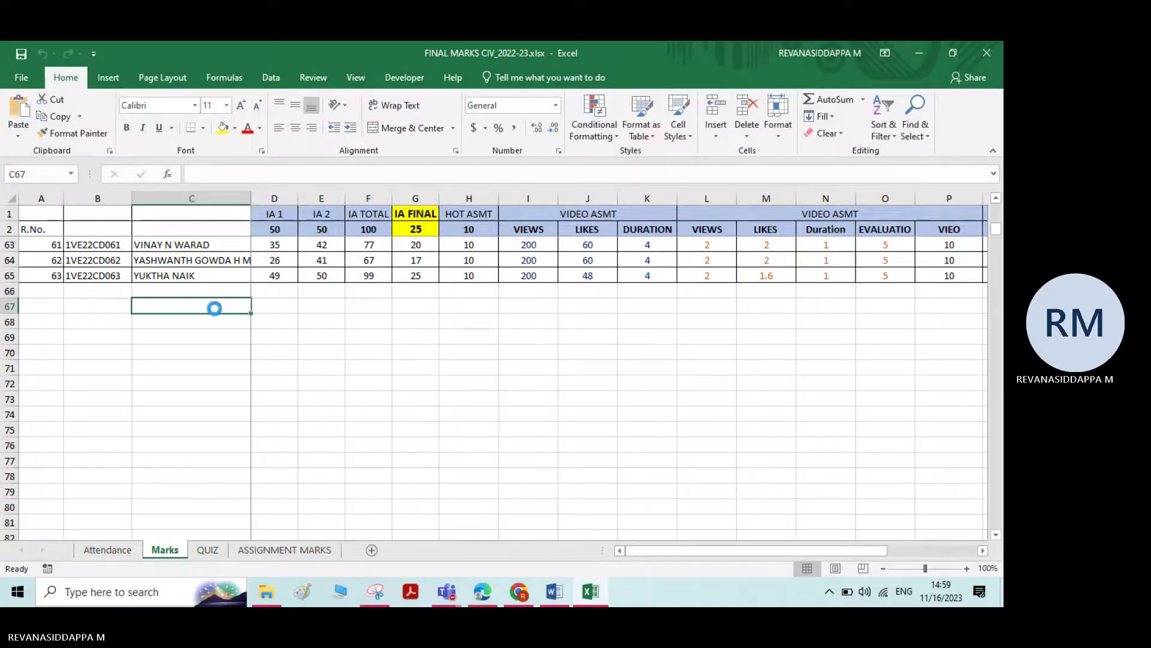
pyautogui.hotkey('ctrl', 'v')
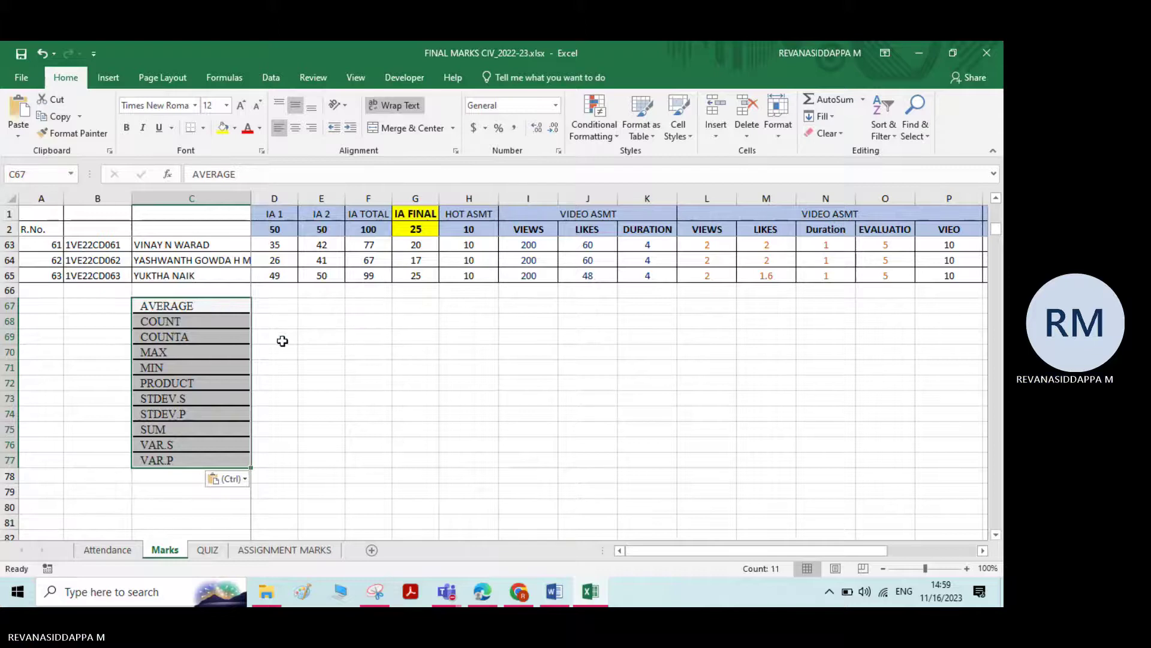
# Look over the IA 1 marks in column D, from the first student down to the function names.
pyautogui.scroll(2, 283, 339)
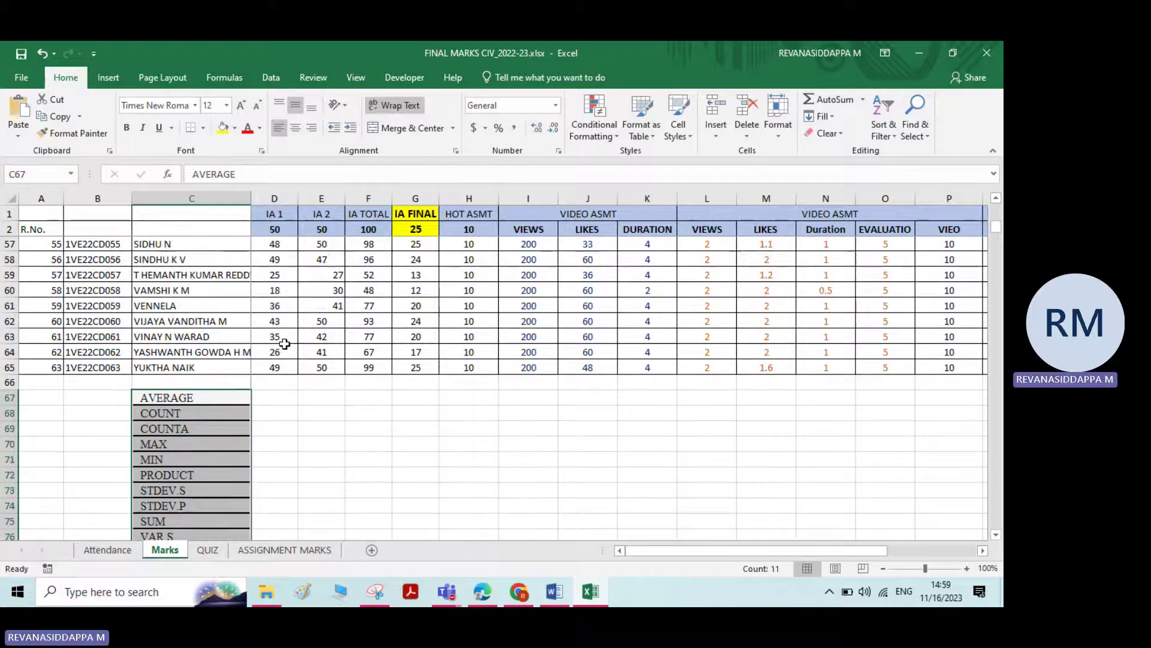
pyautogui.click(277, 398)
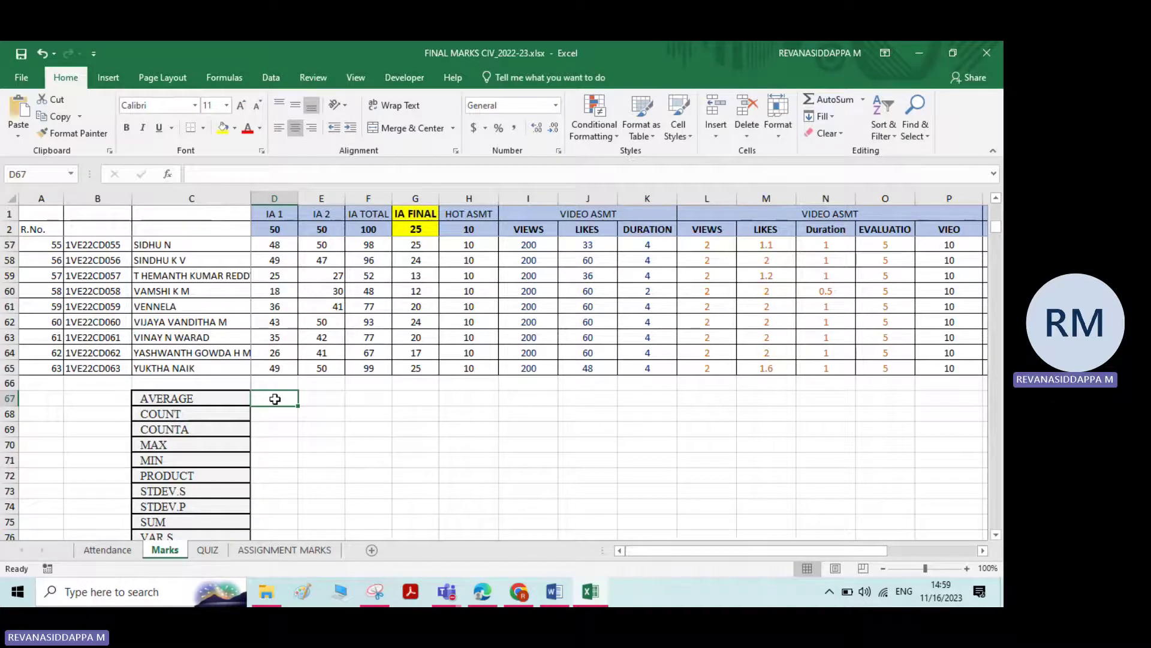
pyautogui.scroll(18, 302, 417)
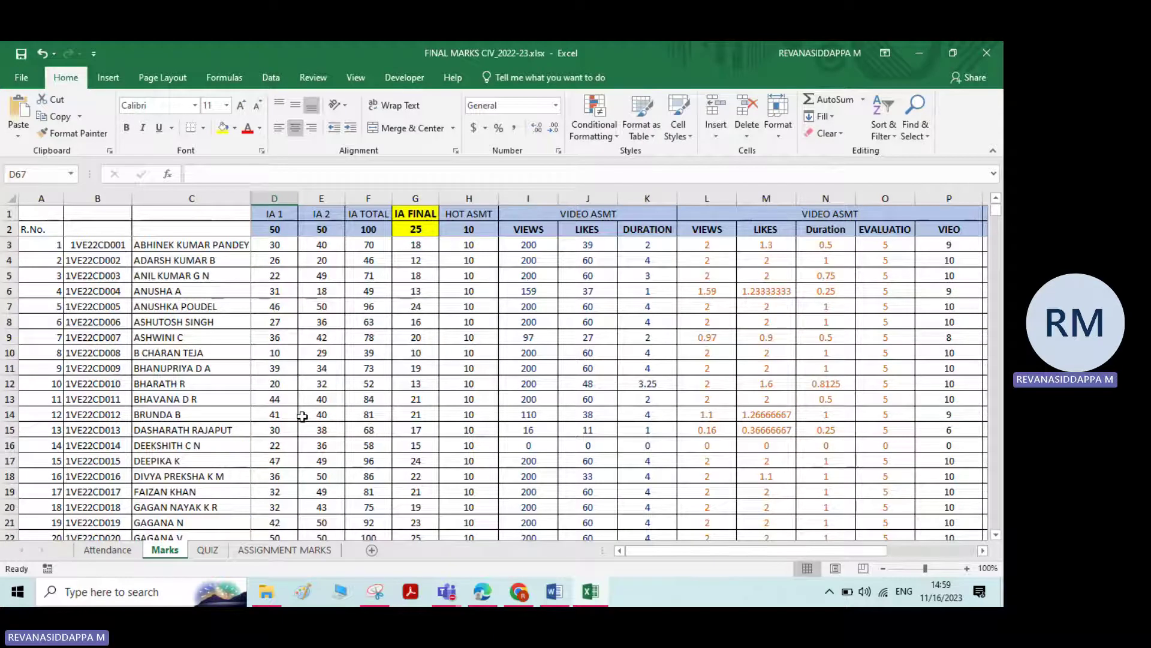
pyautogui.scroll(-20, 283, 307)
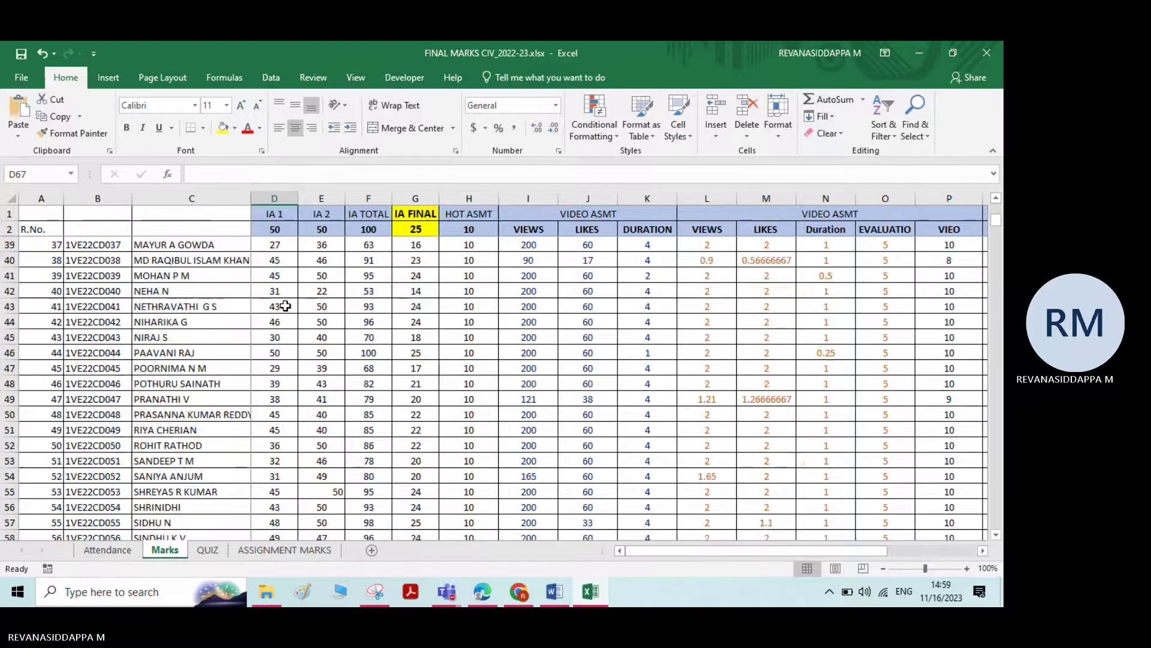
pyautogui.press('Down')
pyautogui.press('Down')
pyautogui.press('Down')
pyautogui.press('Down')
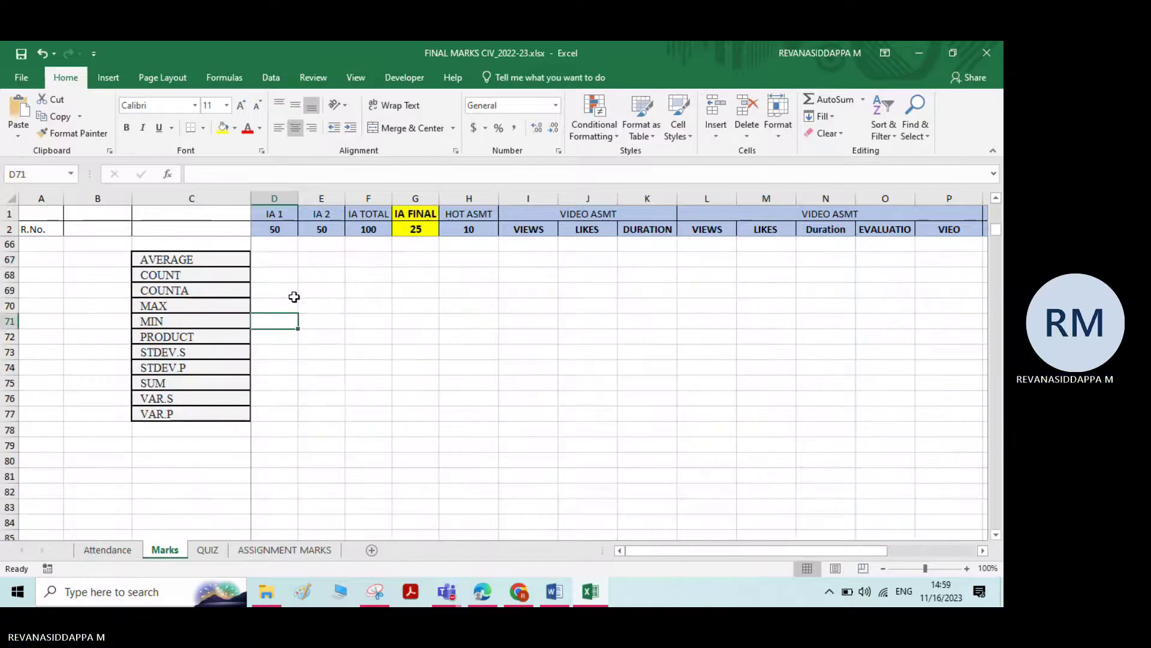
# Calculate the average of the IA 1 marks in cell D67 with =AVERAGE(D3:D65).
pyautogui.click(282, 256)
pyautogui.write('=')
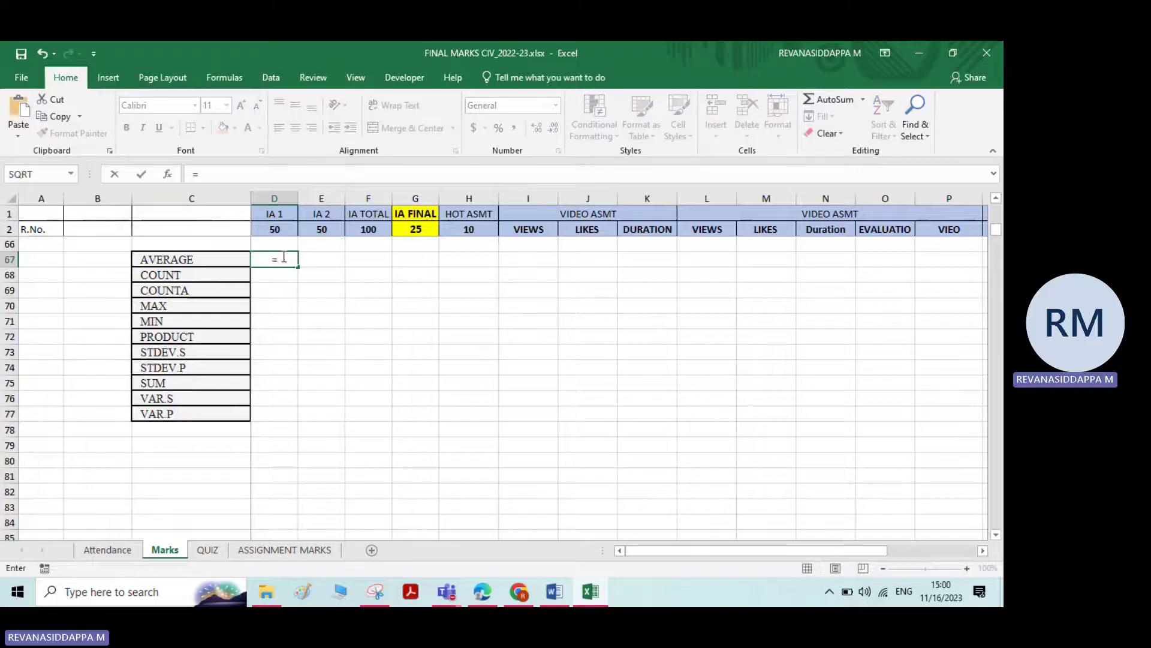
pyautogui.write('av')
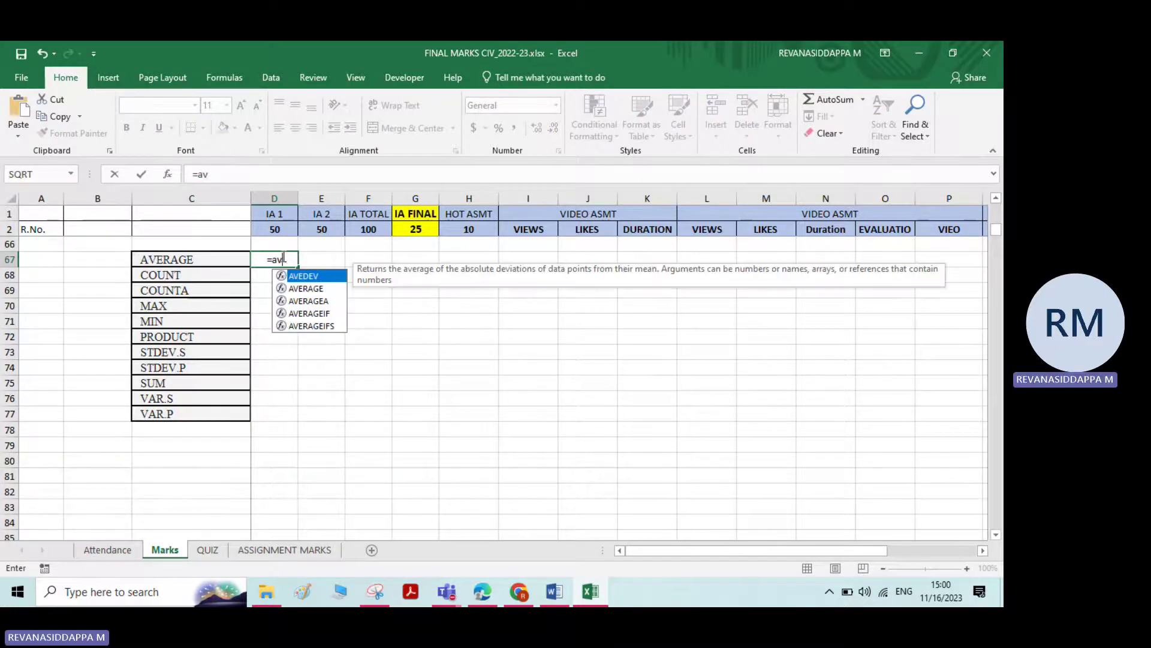
pyautogui.doubleClick(303, 289)
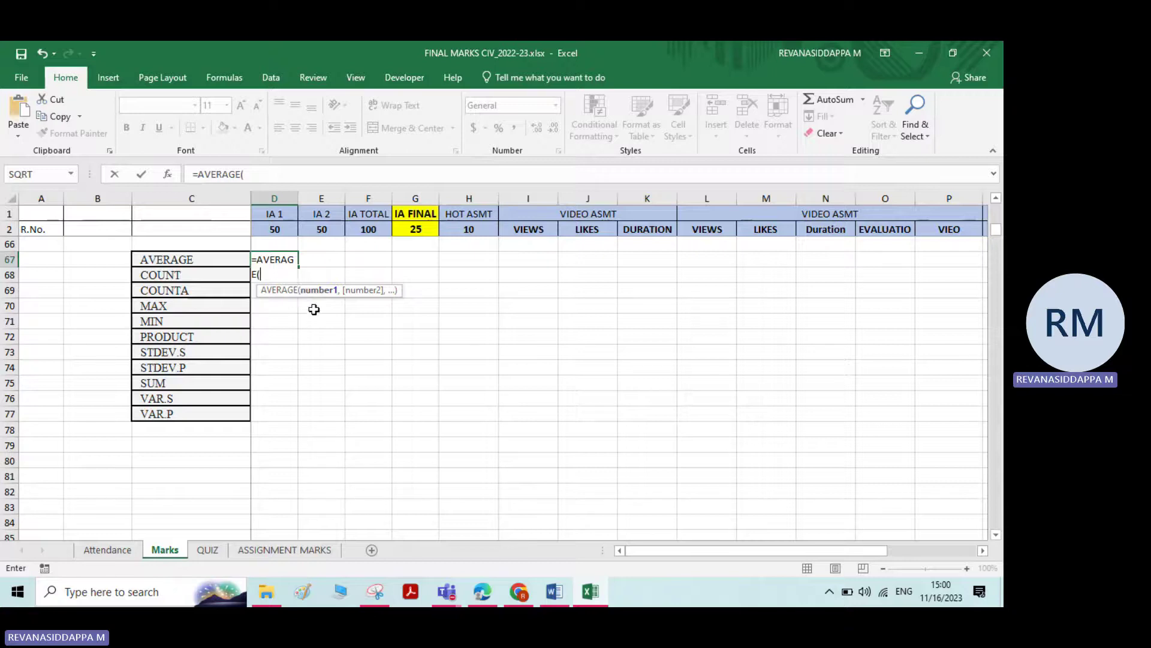
pyautogui.scroll(8, 314, 309)
pyautogui.scroll(13, 273, 353)
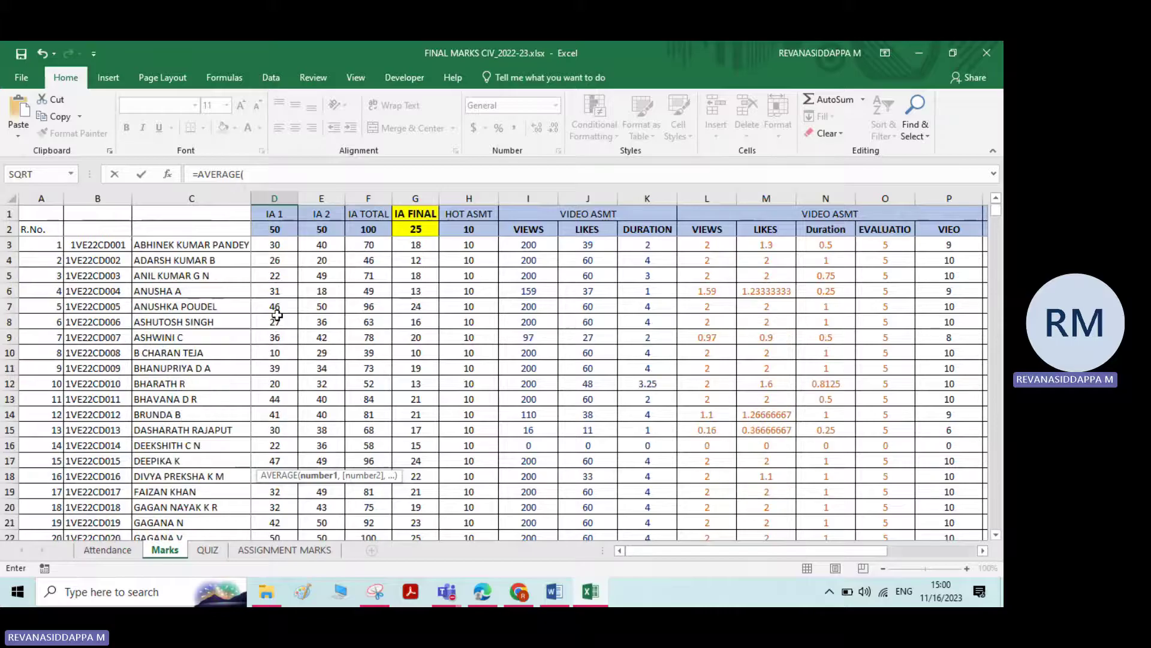
pyautogui.moveTo(277, 243); pyautogui.dragTo(286, 504)
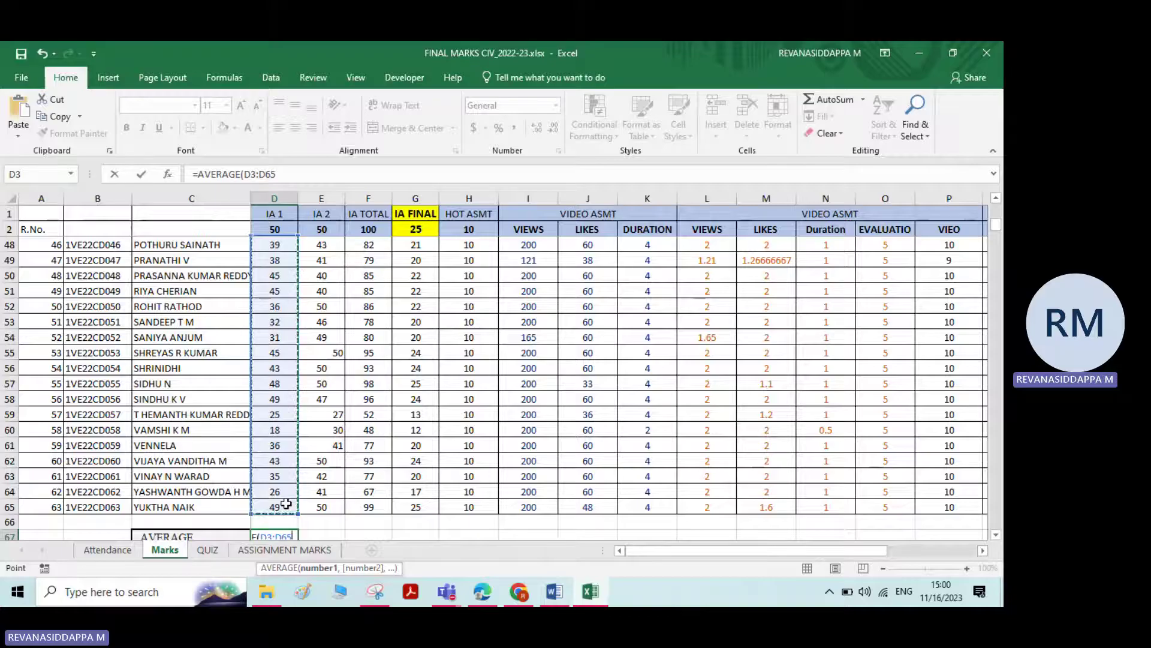
pyautogui.press('Return')
# Examine the average in D67 and its formula against the IA 1 marks above it.
pyautogui.click(264, 506)
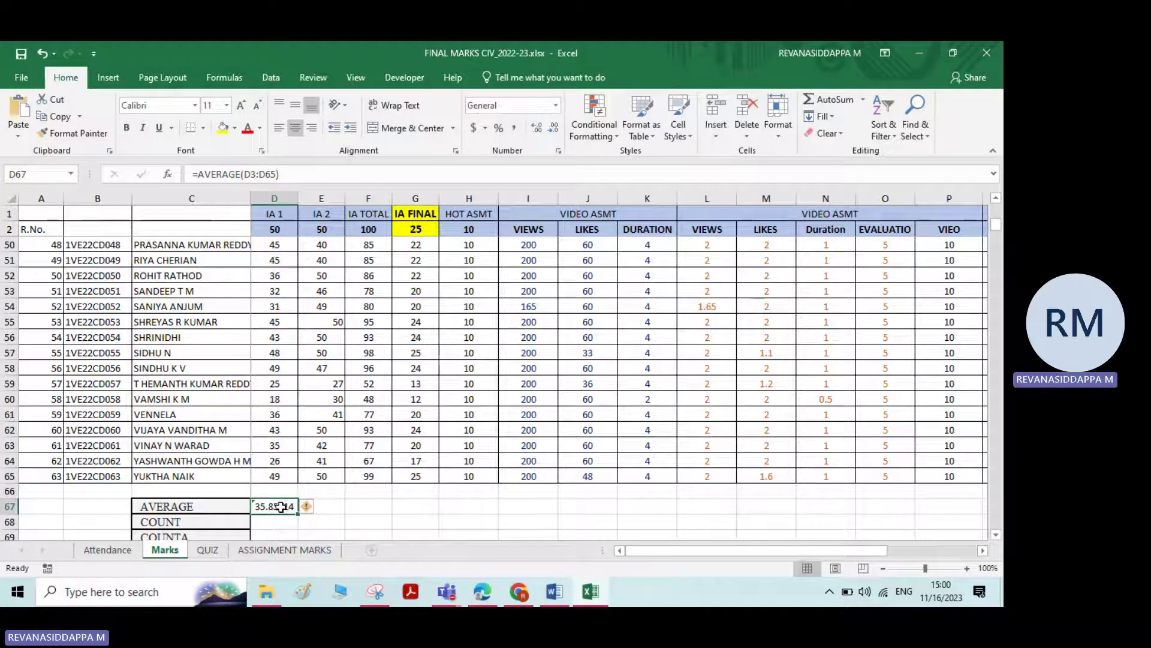
pyautogui.click(380, 520)
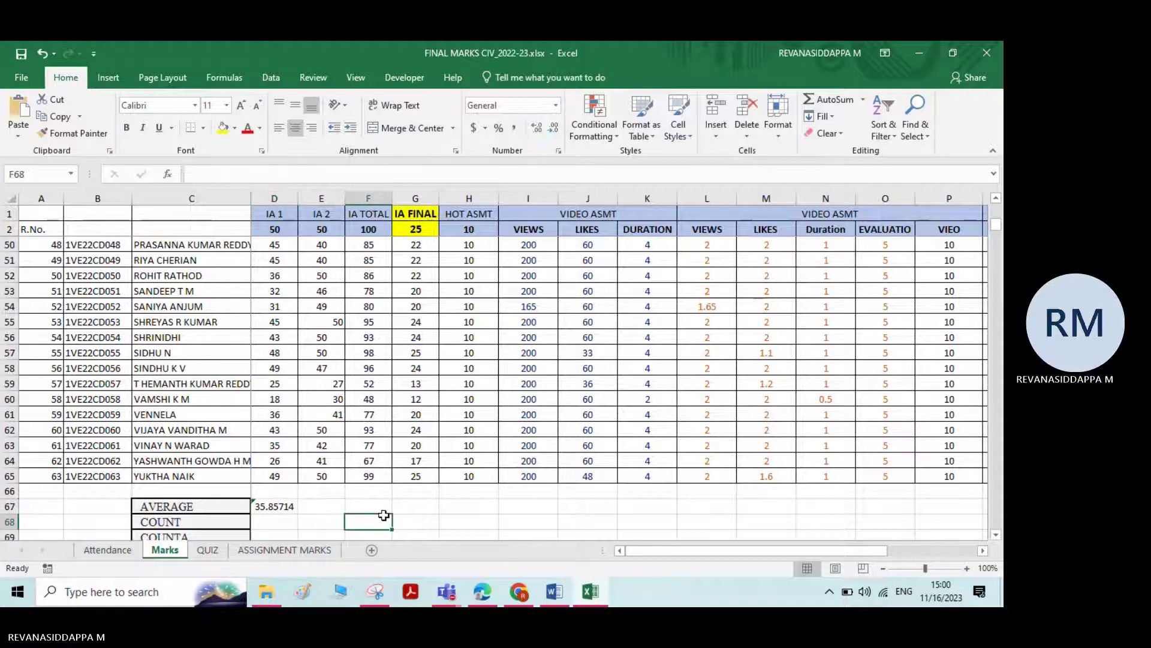
pyautogui.click(283, 507)
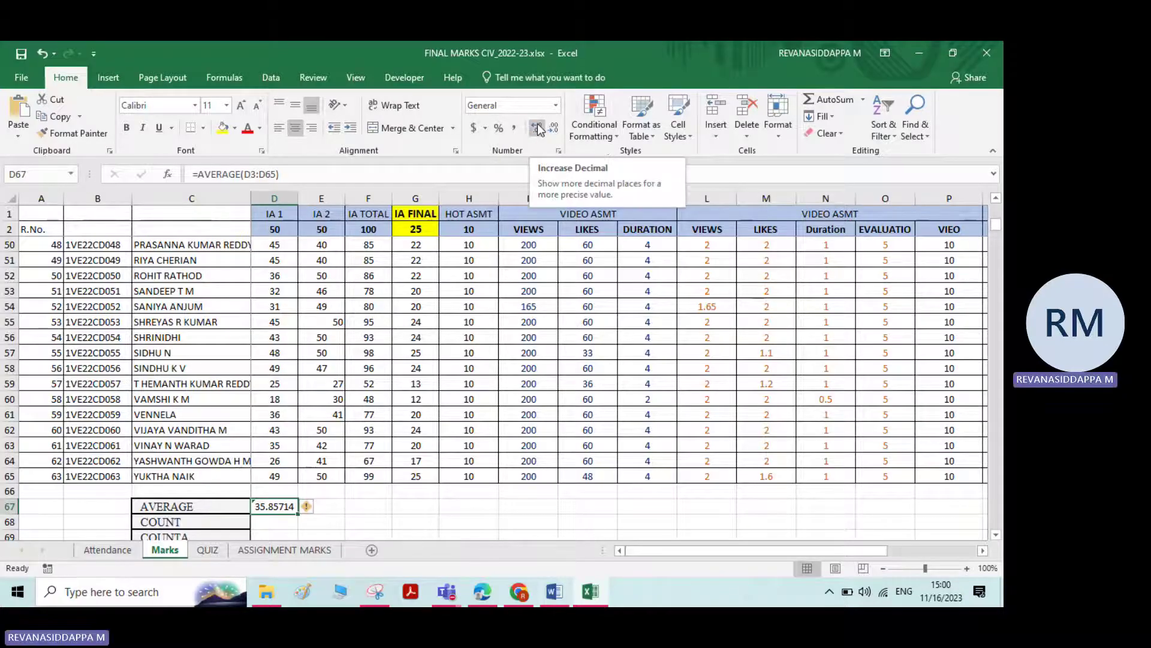
pyautogui.scroll(-2, 314, 436)
pyautogui.click(282, 427)
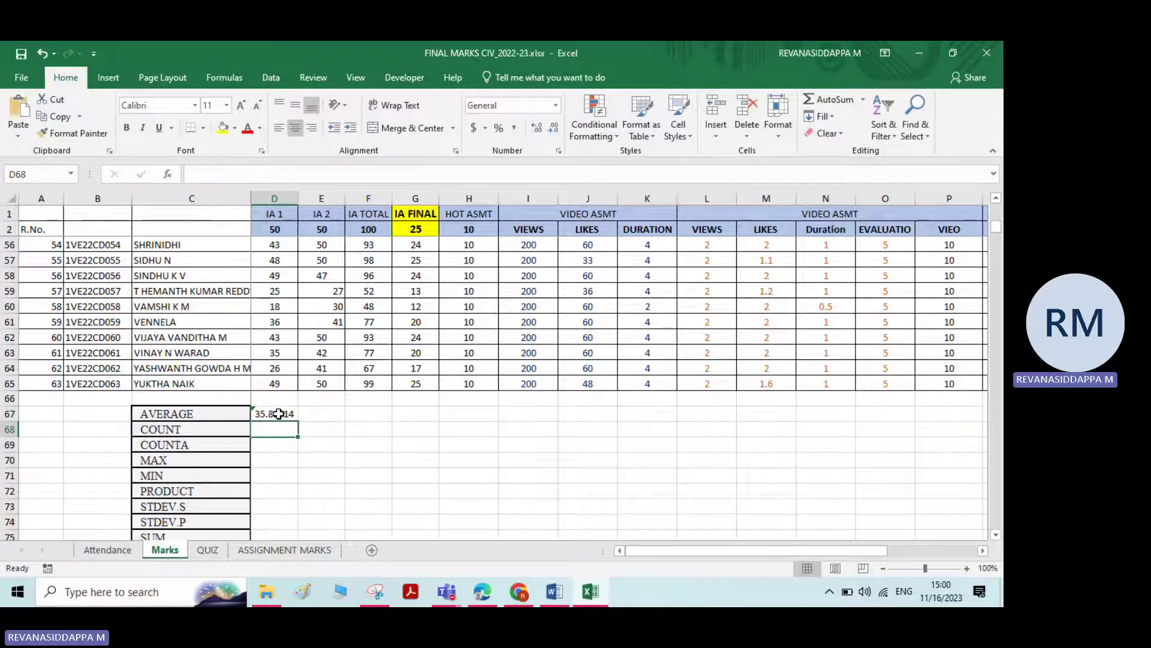
pyautogui.click(279, 414)
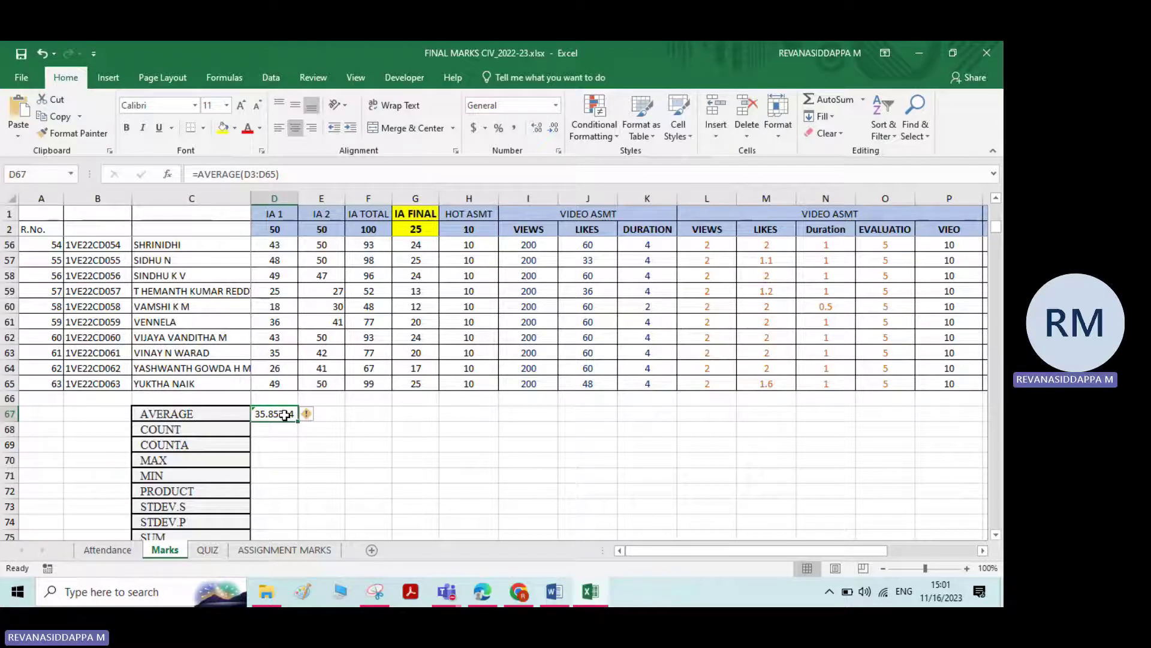
pyautogui.scroll(5, 285, 413)
pyautogui.scroll(-4, 285, 413)
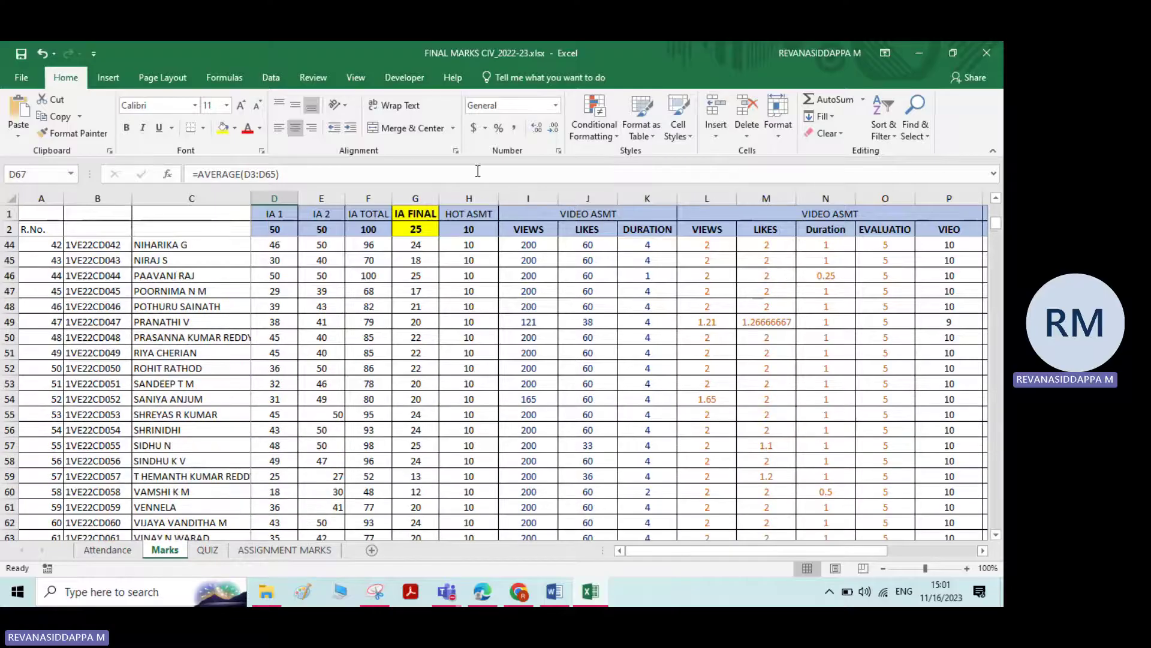
pyautogui.click(289, 475)
# Decrease the decimals of the average in D67 until it displays as a whole number.
pyautogui.click(286, 459)
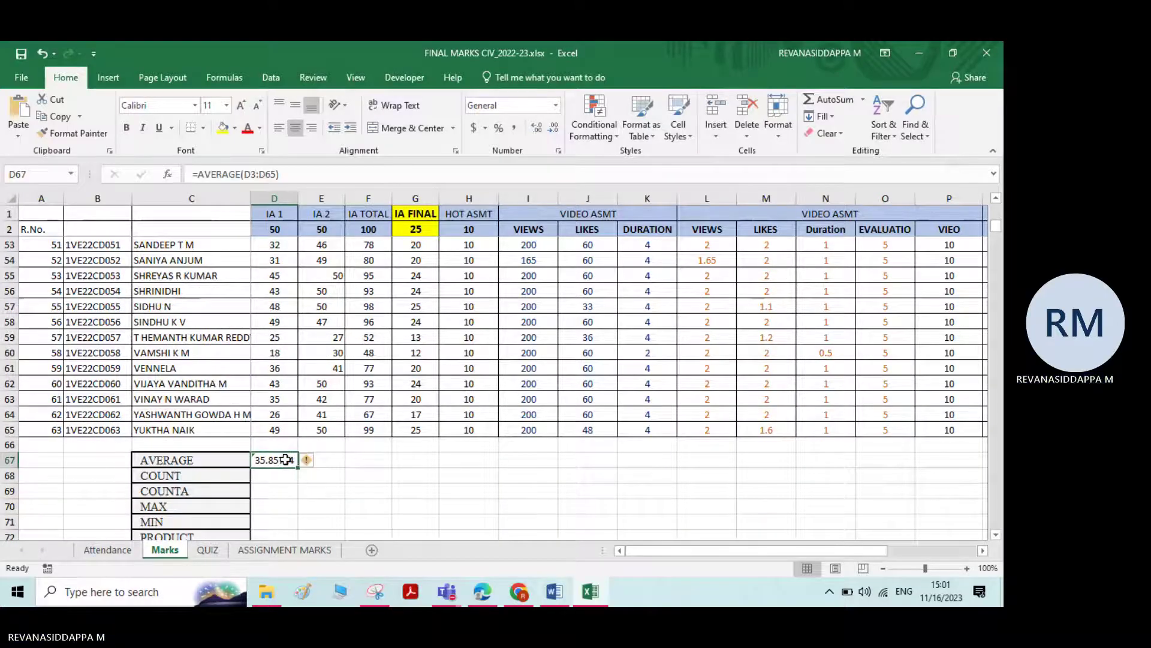
pyautogui.click(554, 129)
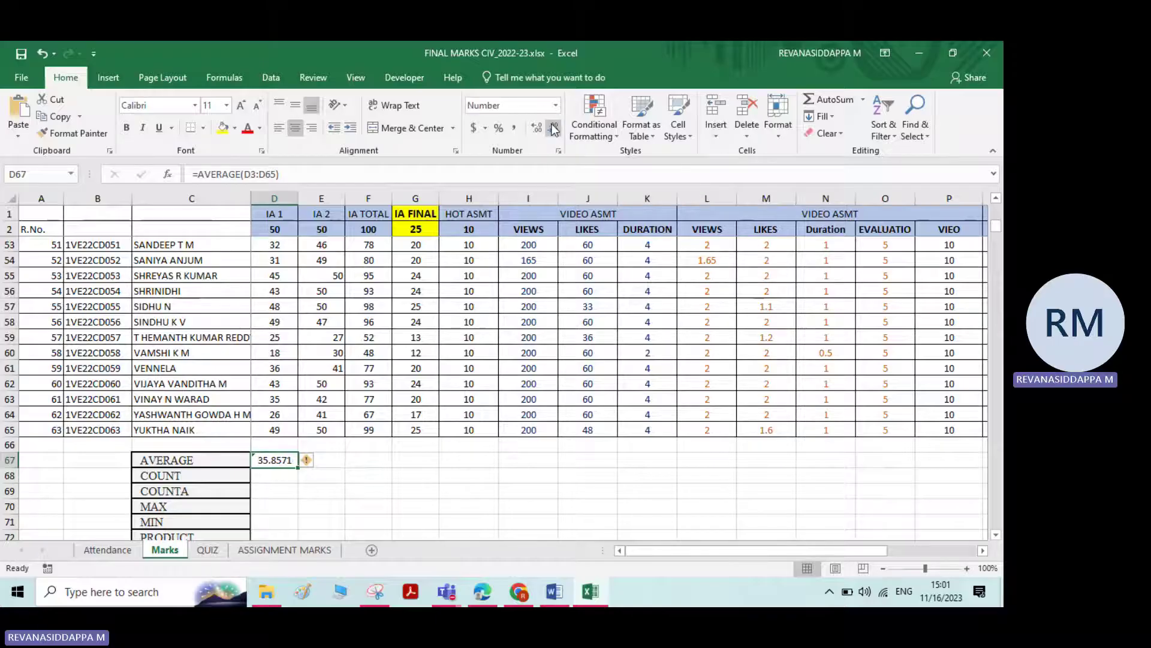
pyautogui.click(554, 128)
pyautogui.click(554, 129)
pyautogui.click(555, 129)
pyautogui.click(554, 128)
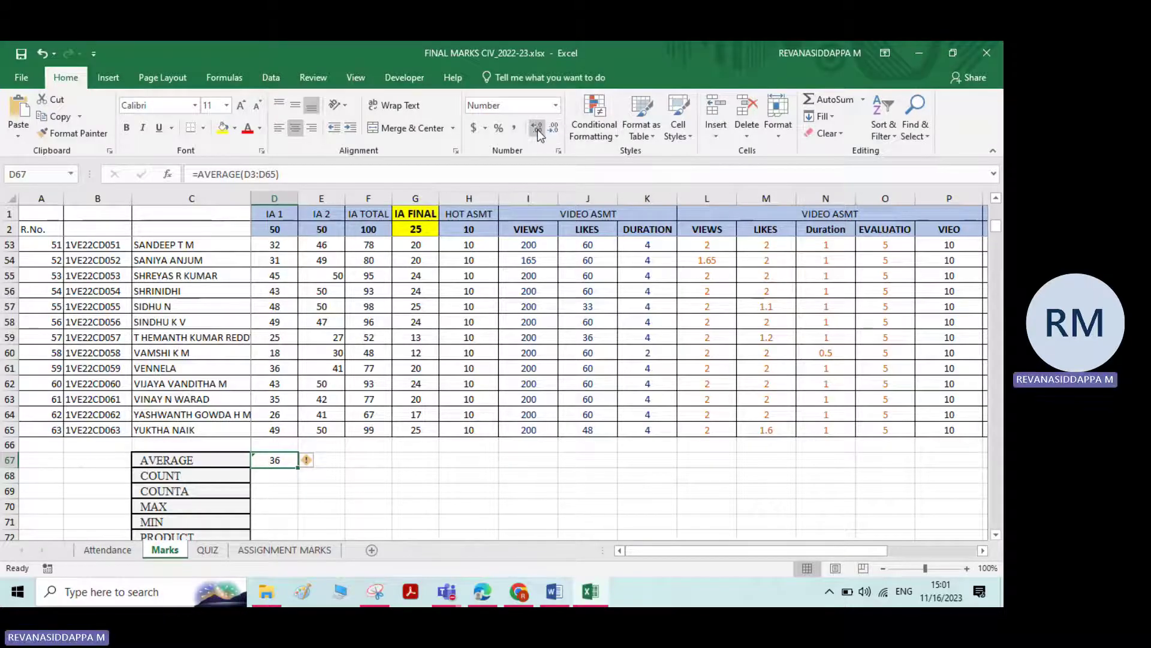
# Increase the average in D67 to four decimal places.
pyautogui.click(538, 129)
pyautogui.click(538, 130)
pyautogui.click(538, 130)
pyautogui.click(537, 130)
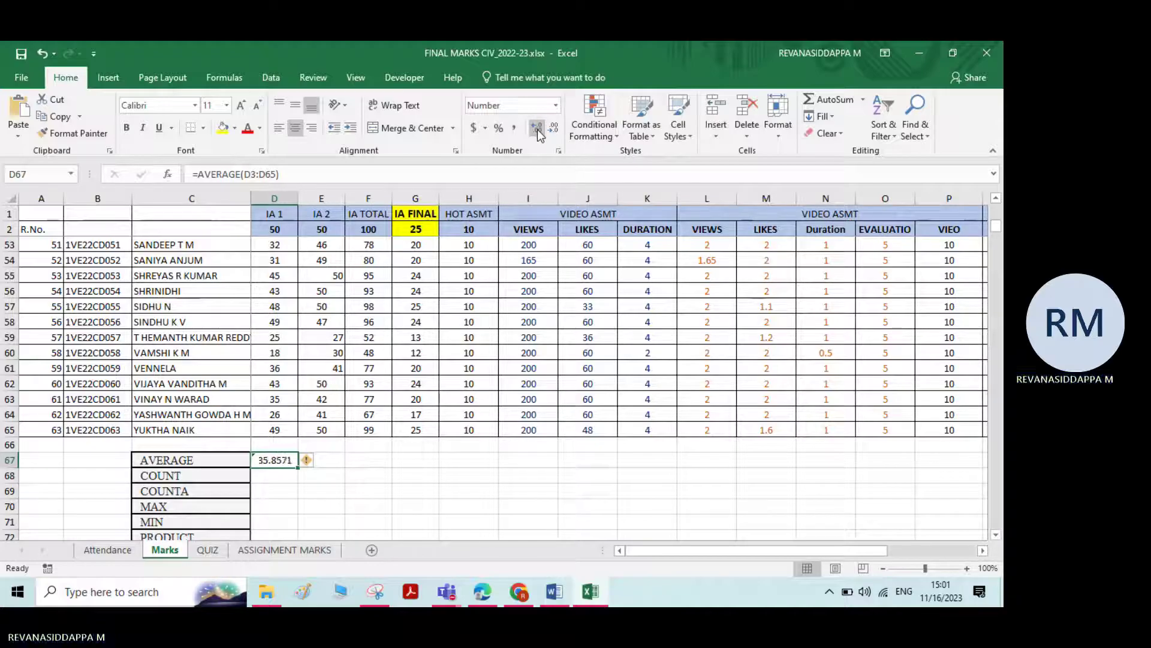
# Set the IA 1 average in D67 back to zero decimal places.
pyautogui.click(553, 129)
pyautogui.click(553, 128)
pyautogui.click(553, 129)
pyautogui.click(553, 129)
pyautogui.click(329, 479)
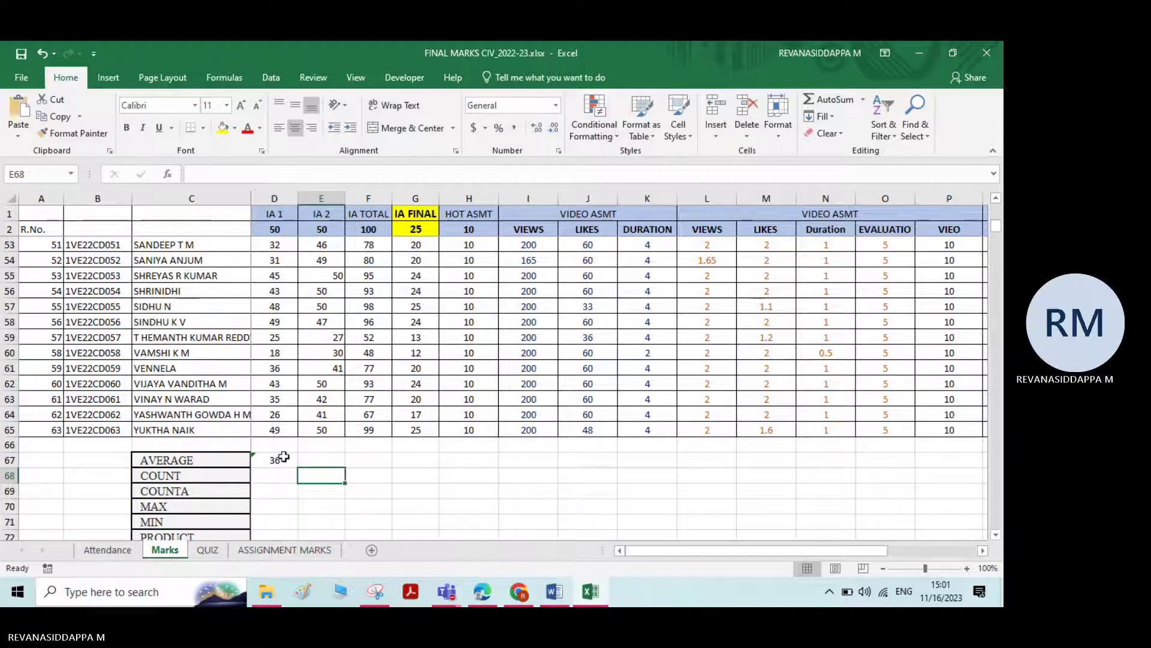
# Enter a COUNT formula in D68 for the IA 1 marks in D3:D65.
pyautogui.click(277, 471)
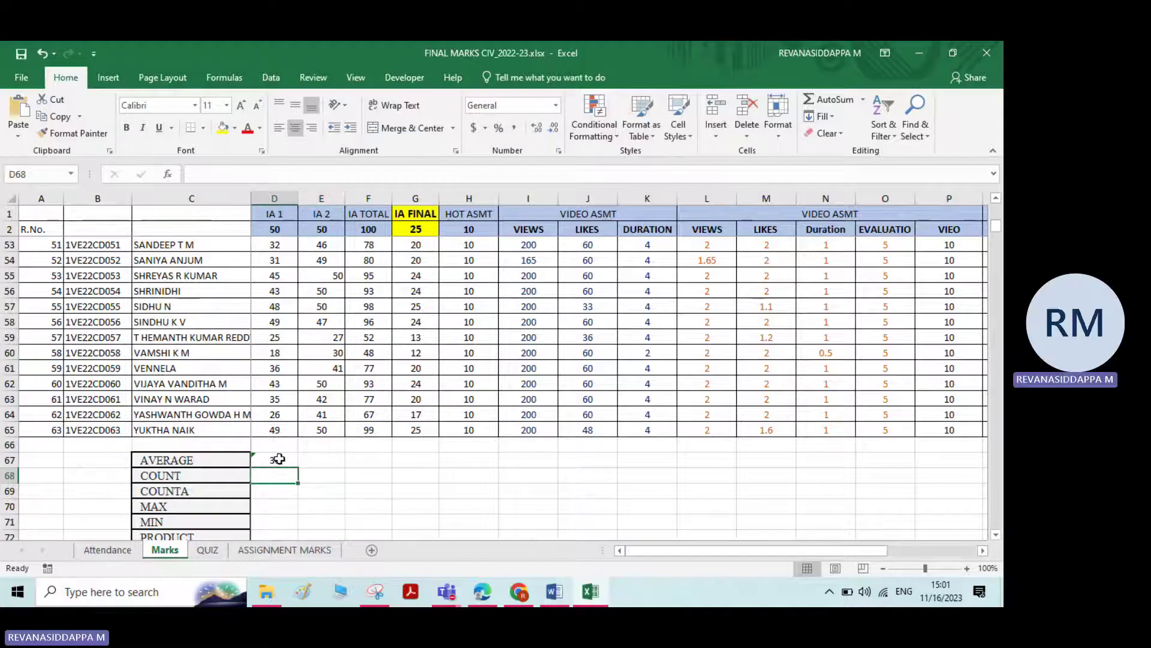
pyautogui.click(279, 459)
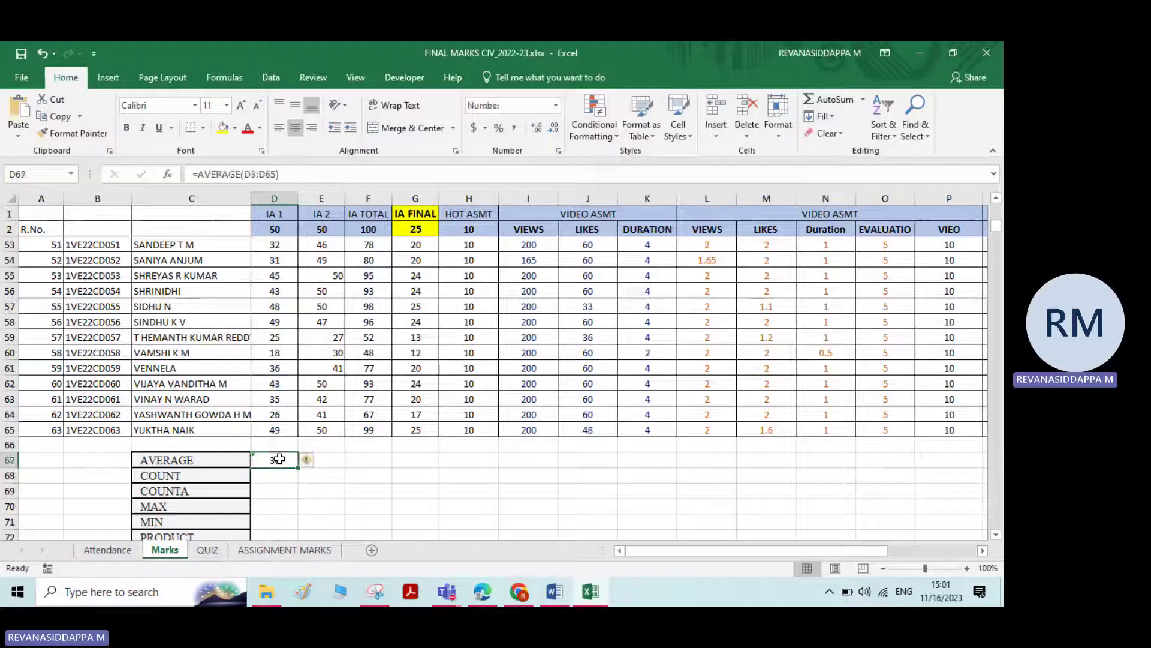
pyautogui.click(267, 477)
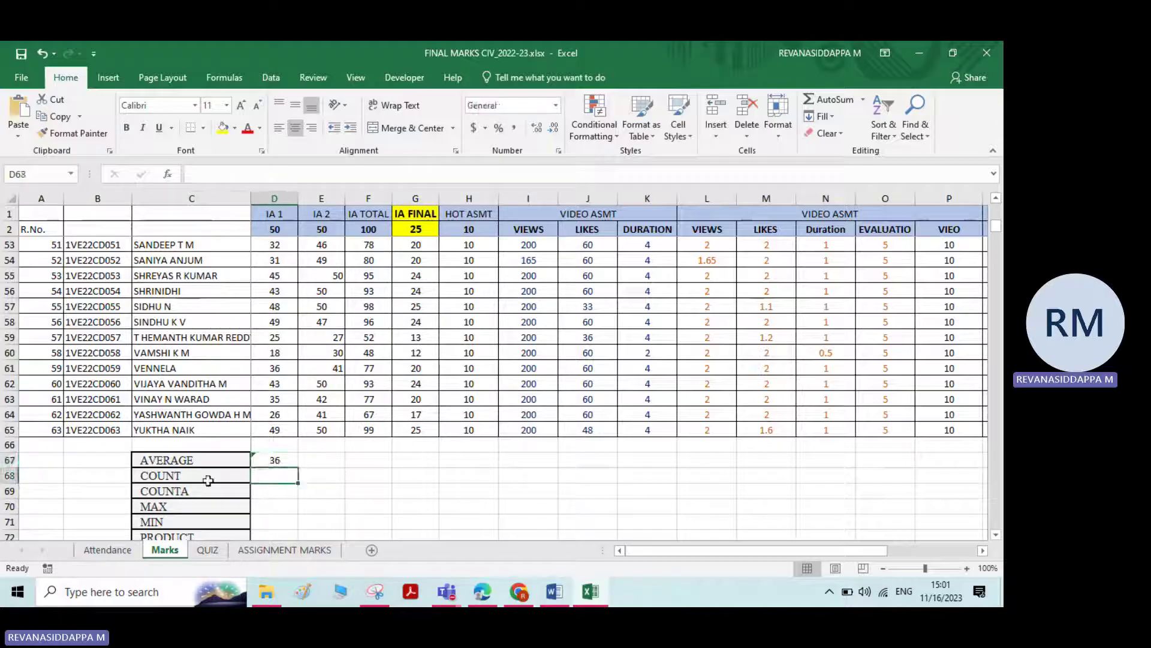
pyautogui.scroll(2, 315, 434)
pyautogui.scroll(-3, 315, 434)
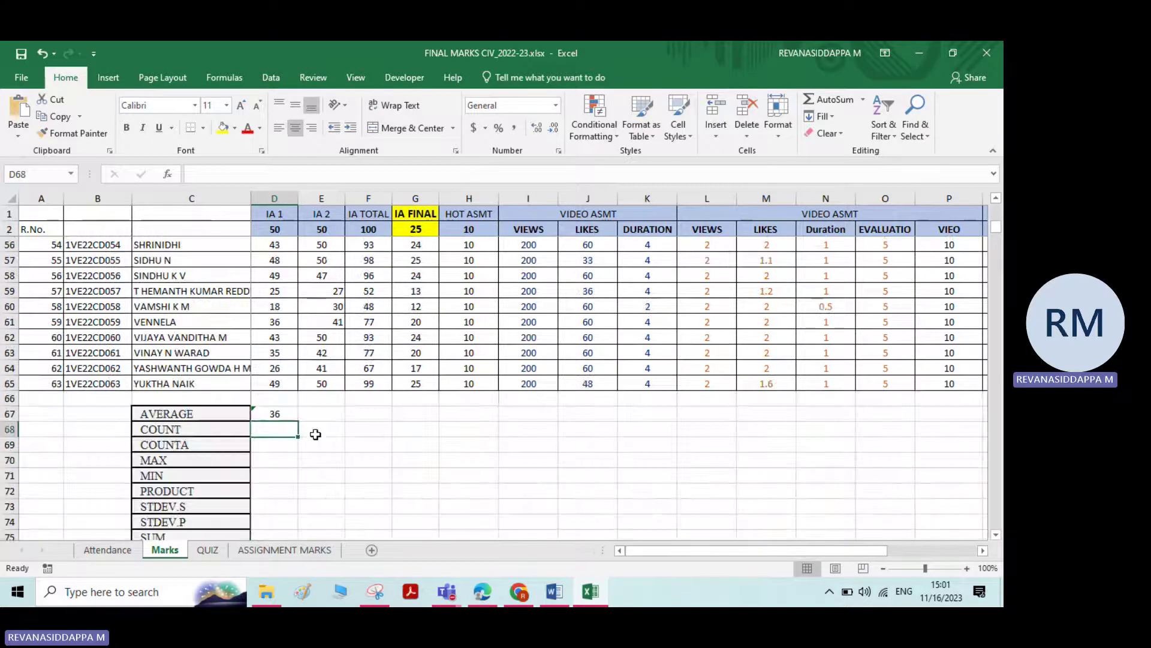
pyautogui.write('=')
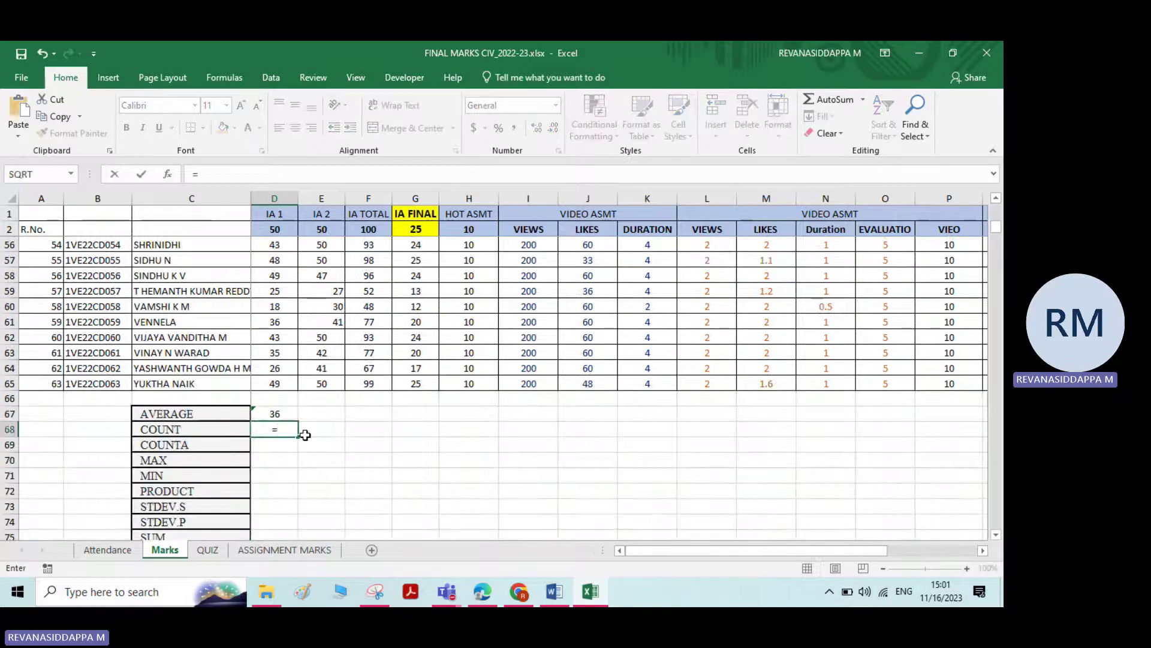
pyautogui.write('coun')
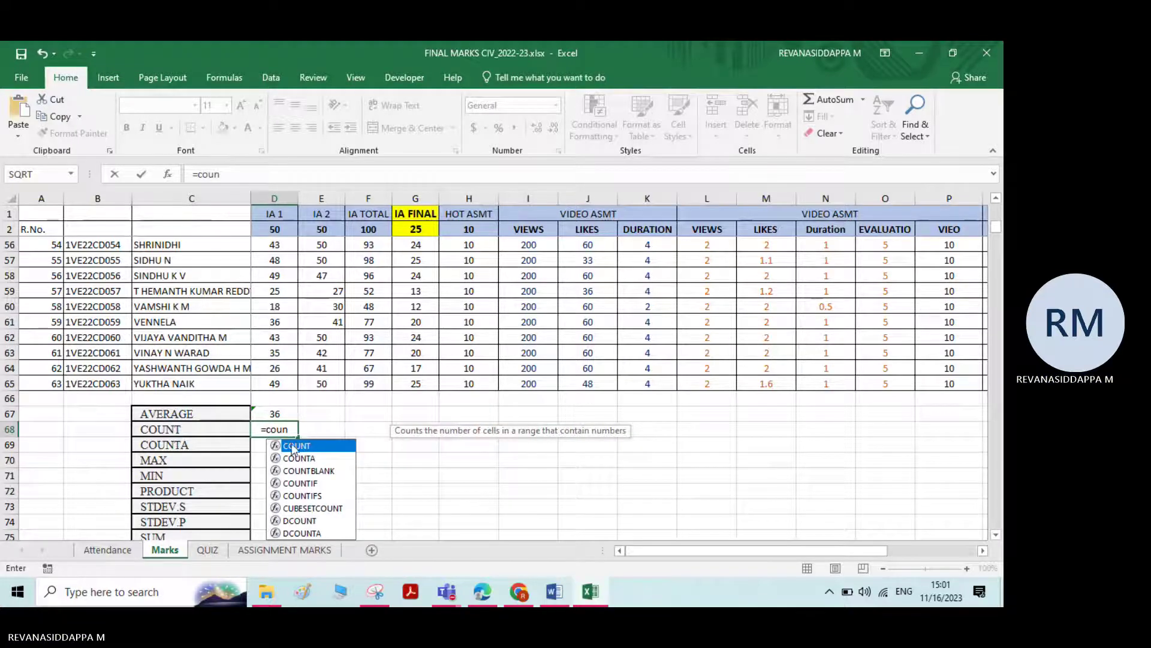
pyautogui.doubleClick(293, 447)
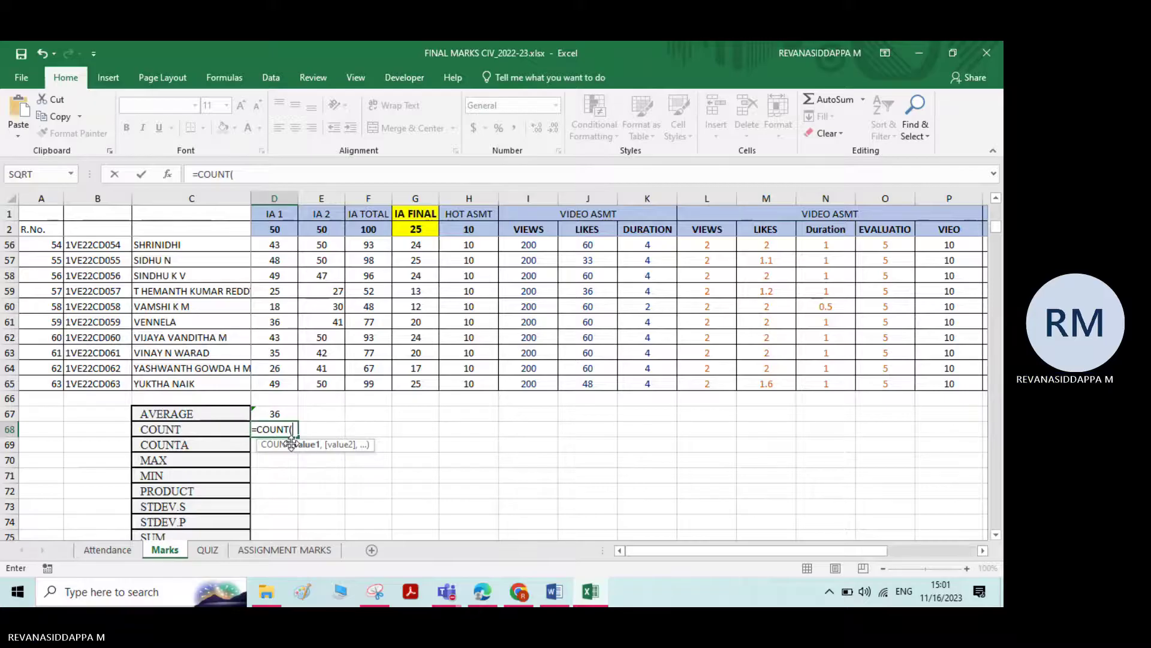
pyautogui.scroll(12, 260, 331)
pyautogui.scroll(6, 261, 332)
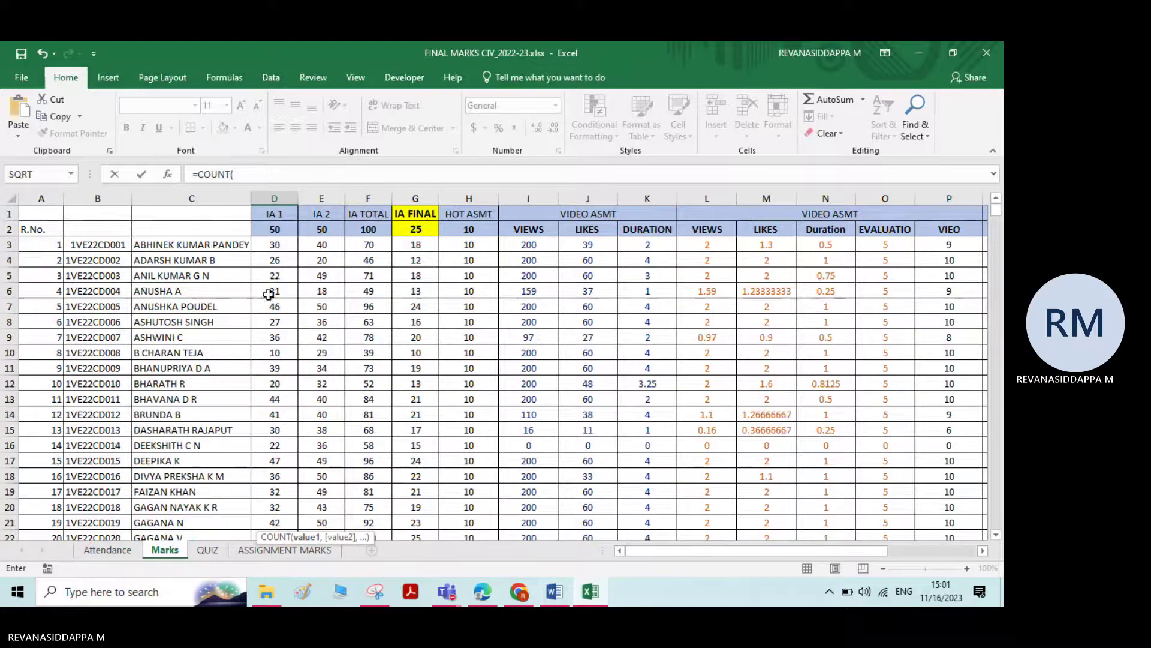
pyautogui.moveTo(280, 246); pyautogui.dragTo(271, 427)
pyautogui.press('Return')
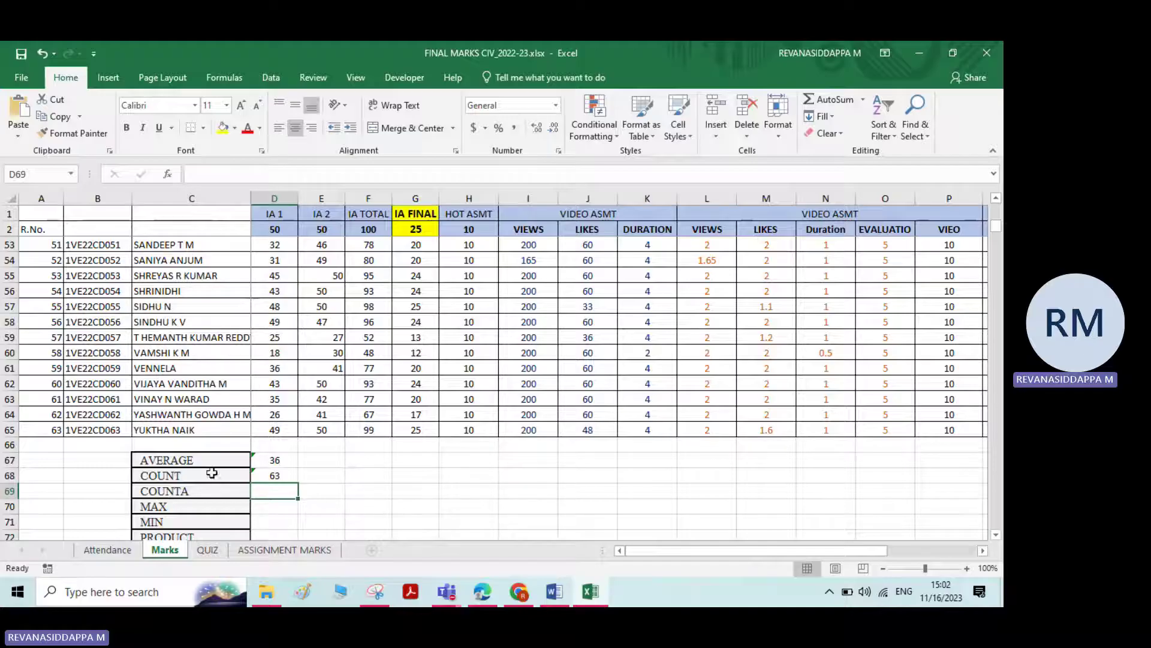
# Enter the text ABC in J66, directly beneath the video assignment LIKES values.
pyautogui.click(592, 442)
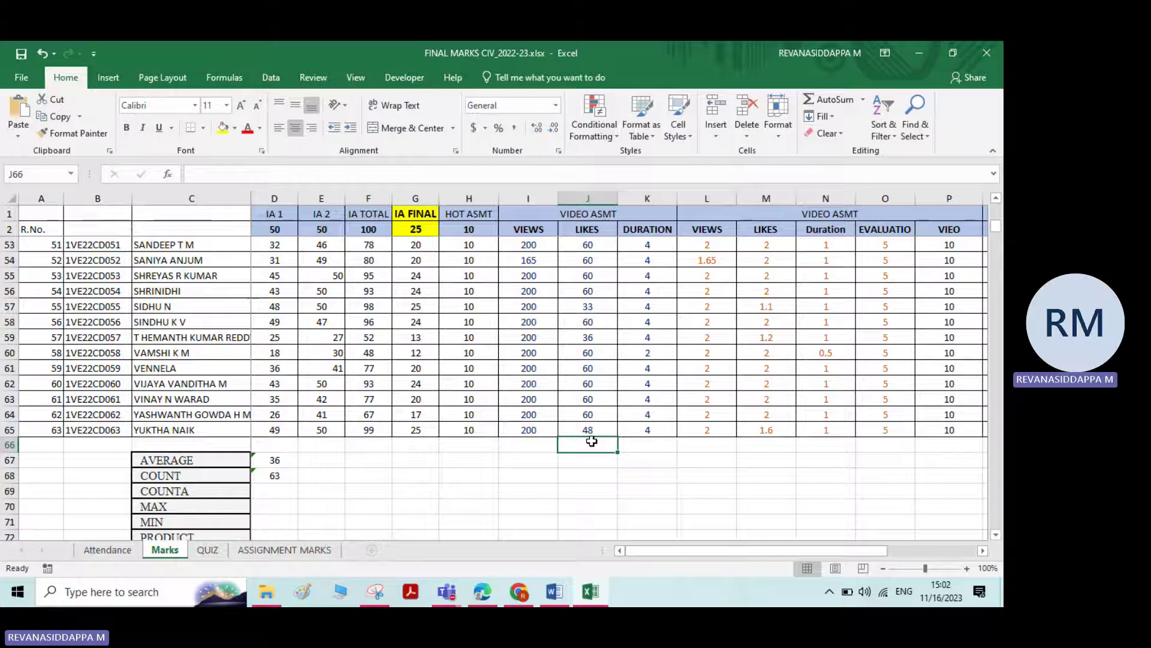
pyautogui.press('capslock')
pyautogui.write('AB')
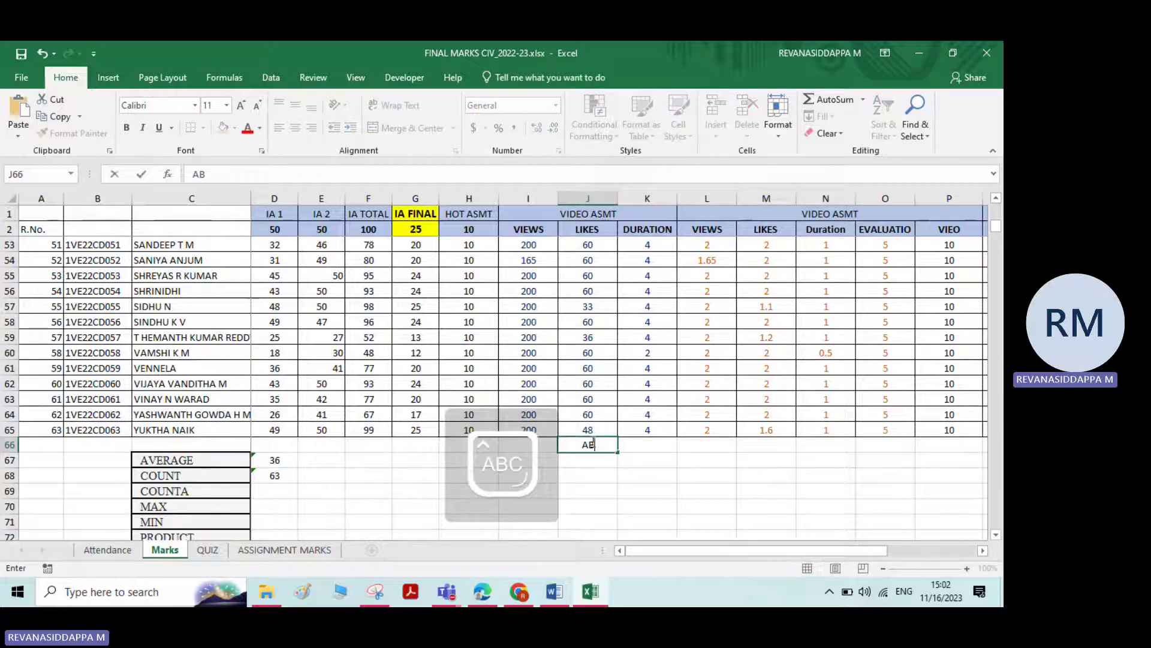
pyautogui.write('C')
pyautogui.click(647, 476)
pyautogui.scroll(1, 253, 442)
pyautogui.scroll(-2, 253, 443)
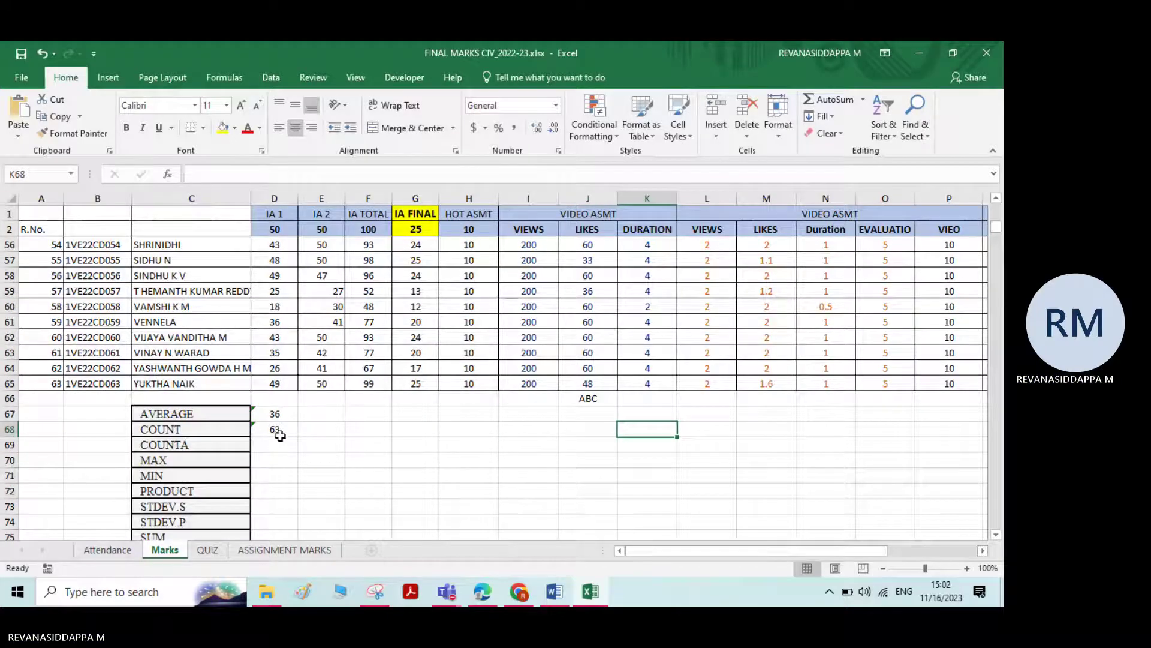
# Enter a COUNT formula in E68 for the LIKES range J3:J66, including the text cell, and check it against J66.
pyautogui.click(275, 443)
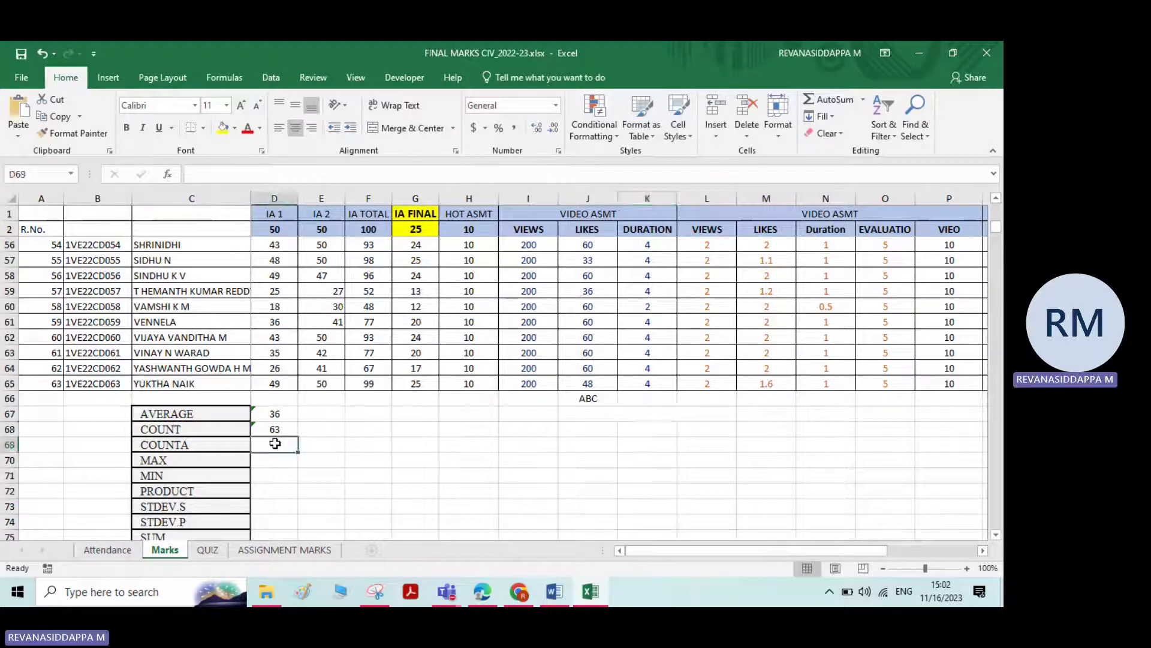
pyautogui.click(330, 433)
pyautogui.write('=')
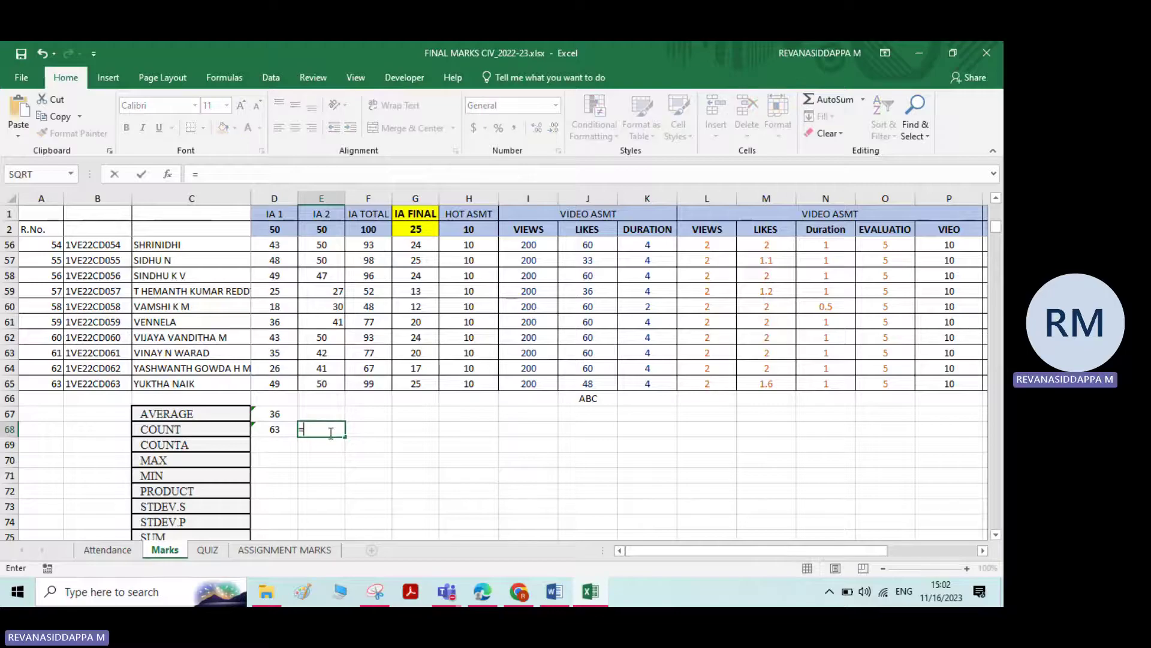
pyautogui.write('CO')
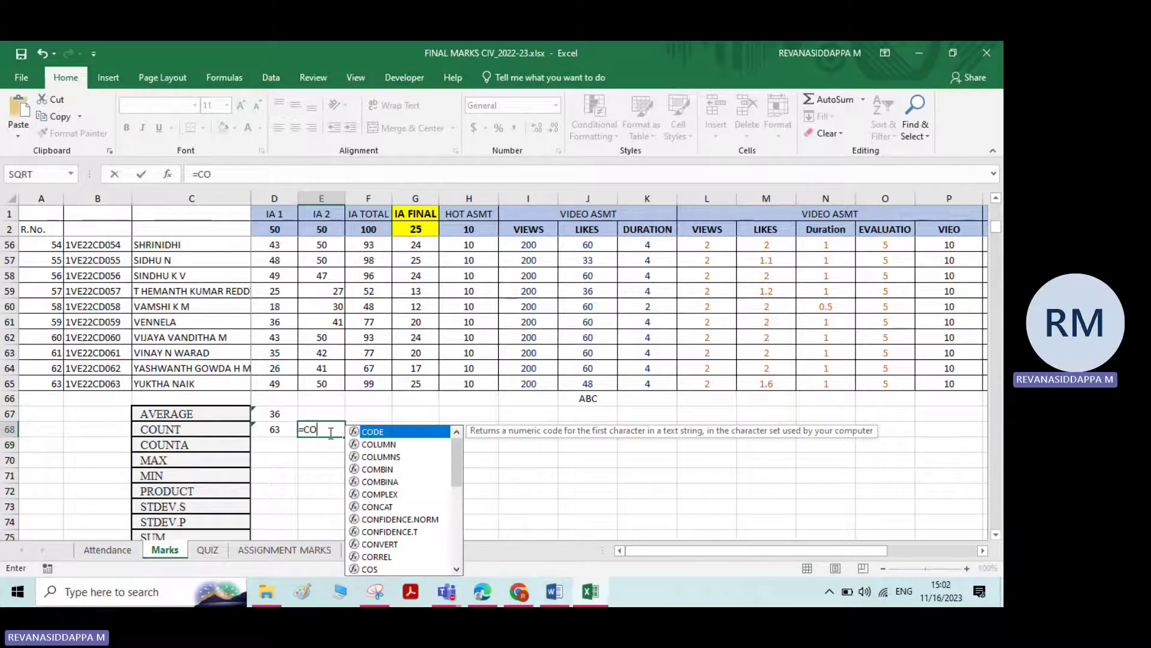
pyautogui.write('UNT')
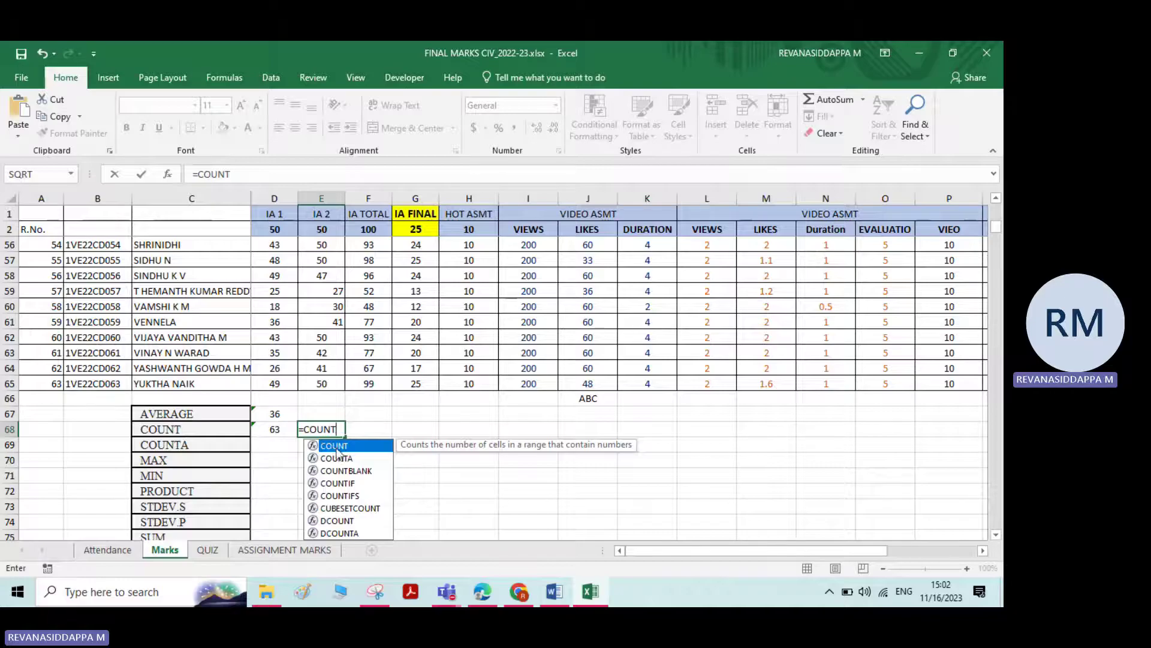
pyautogui.write('(')
pyautogui.scroll(13, 594, 366)
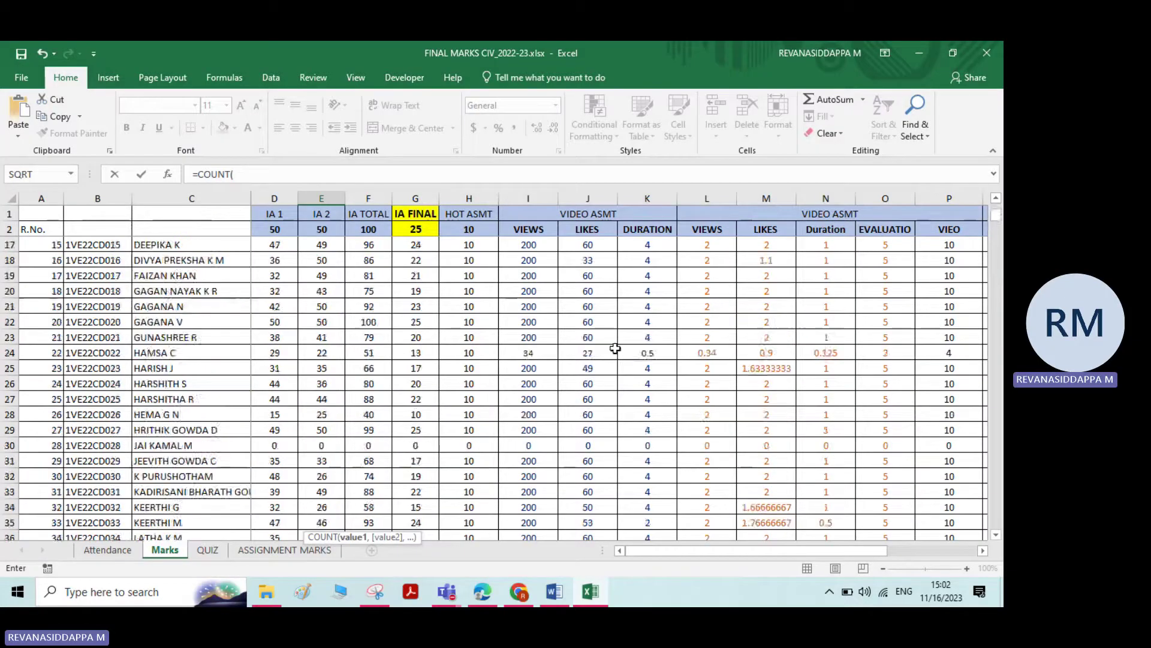
pyautogui.scroll(5, 615, 349)
pyautogui.moveTo(584, 246); pyautogui.dragTo(599, 396)
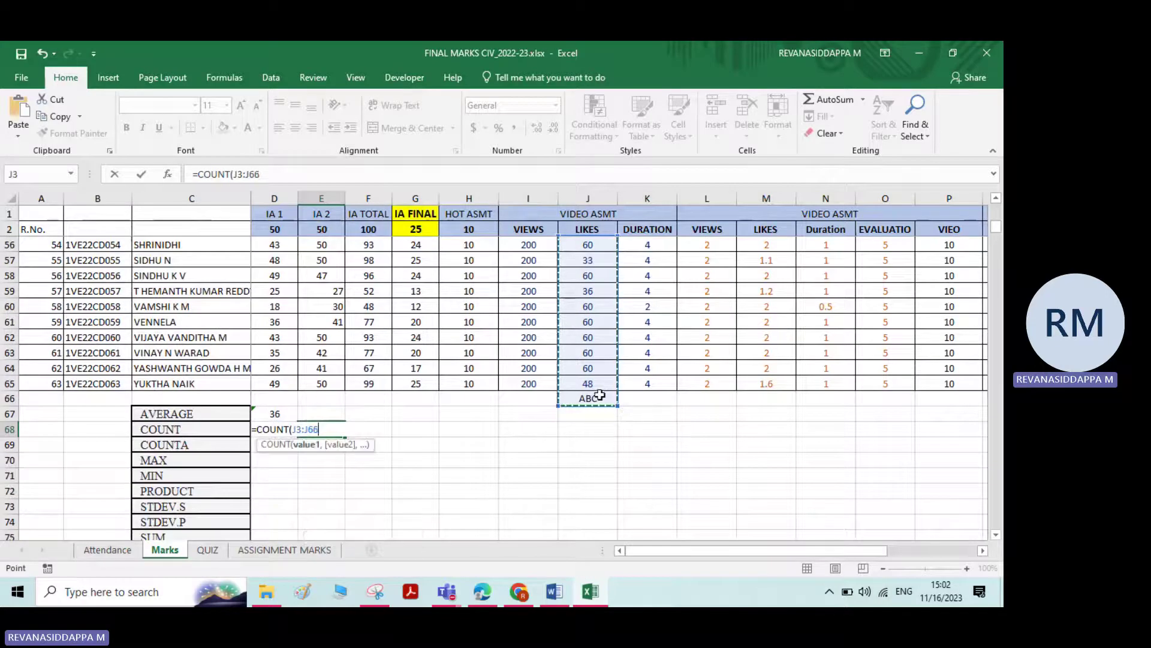
pyautogui.press('Return')
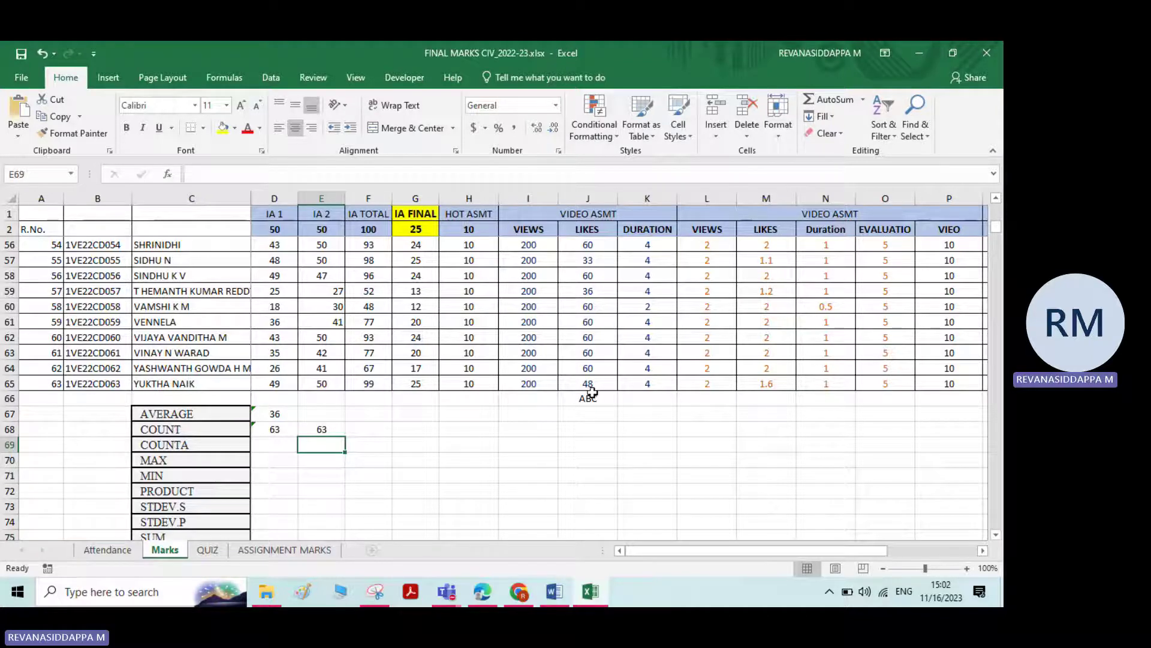
pyautogui.click(586, 400)
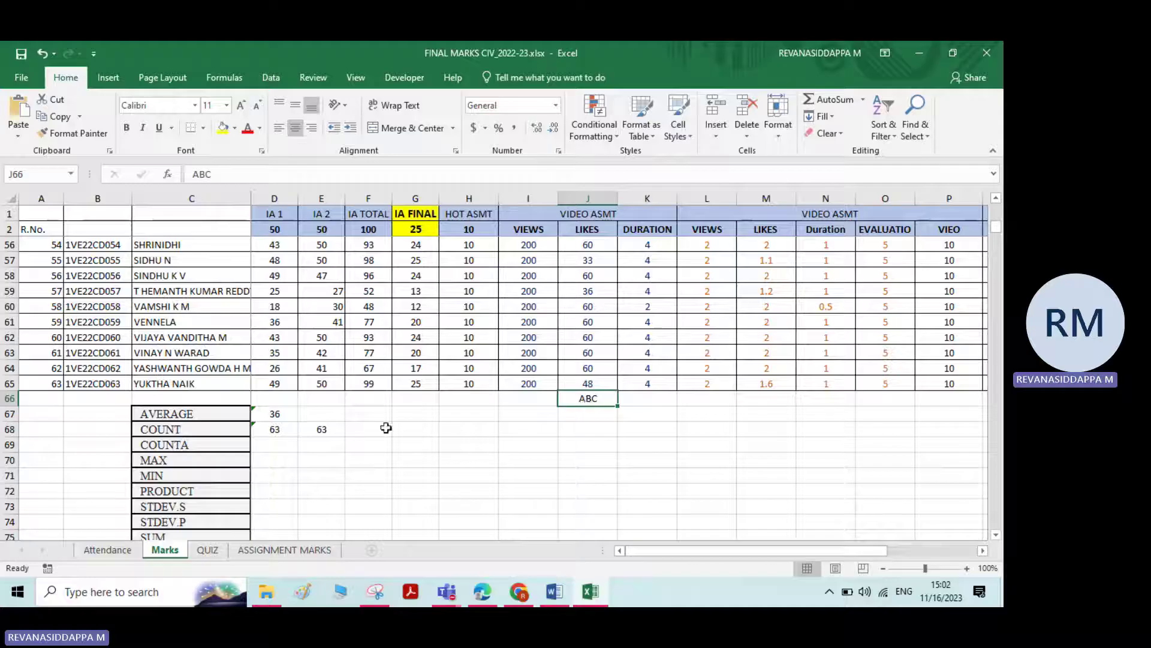
pyautogui.click(325, 432)
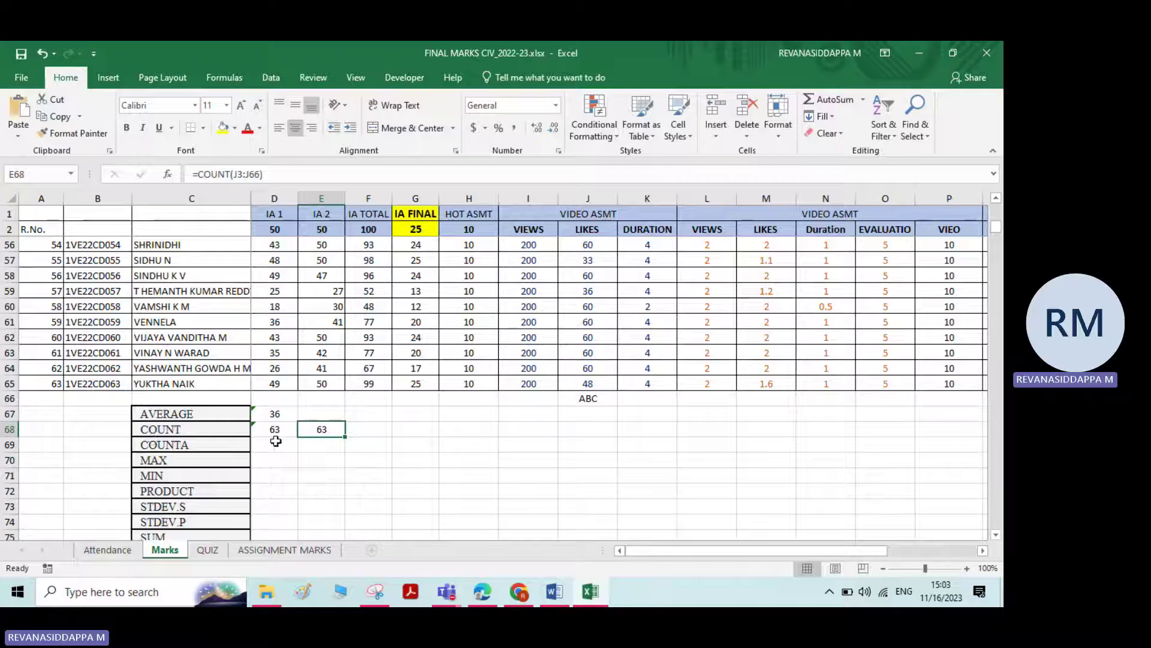
# Enter a COUNTA formula in D69 for the LIKES range J3:J66, including the text cell.
pyautogui.click(187, 445)
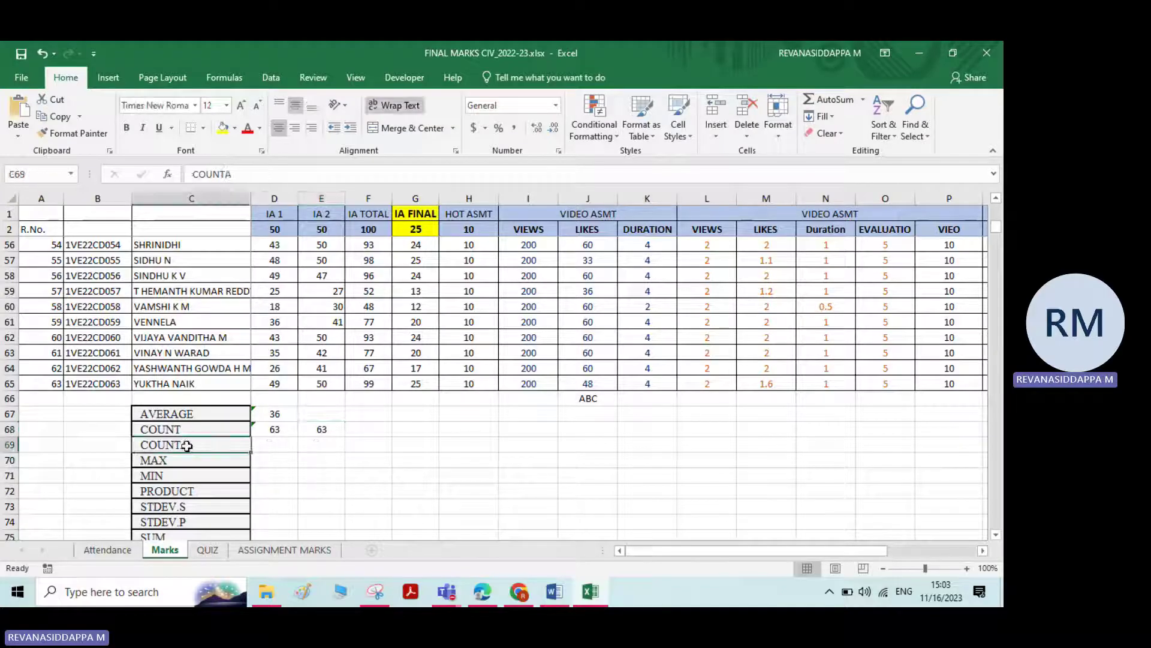
pyautogui.click(266, 443)
pyautogui.write('=')
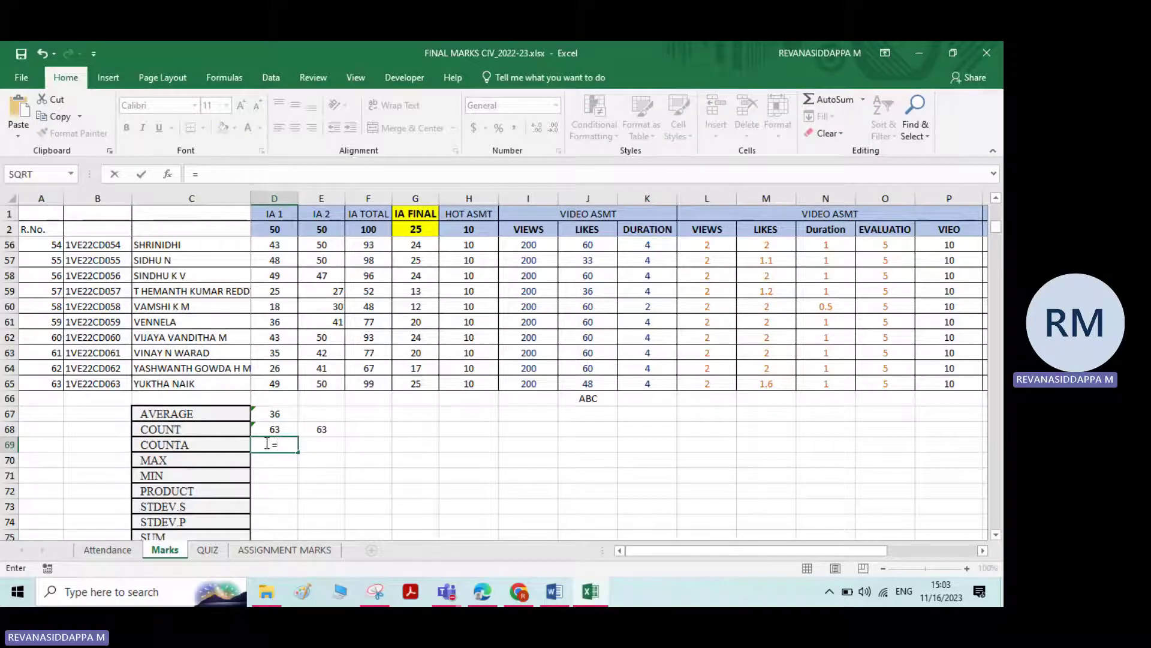
pyautogui.write('CONU')
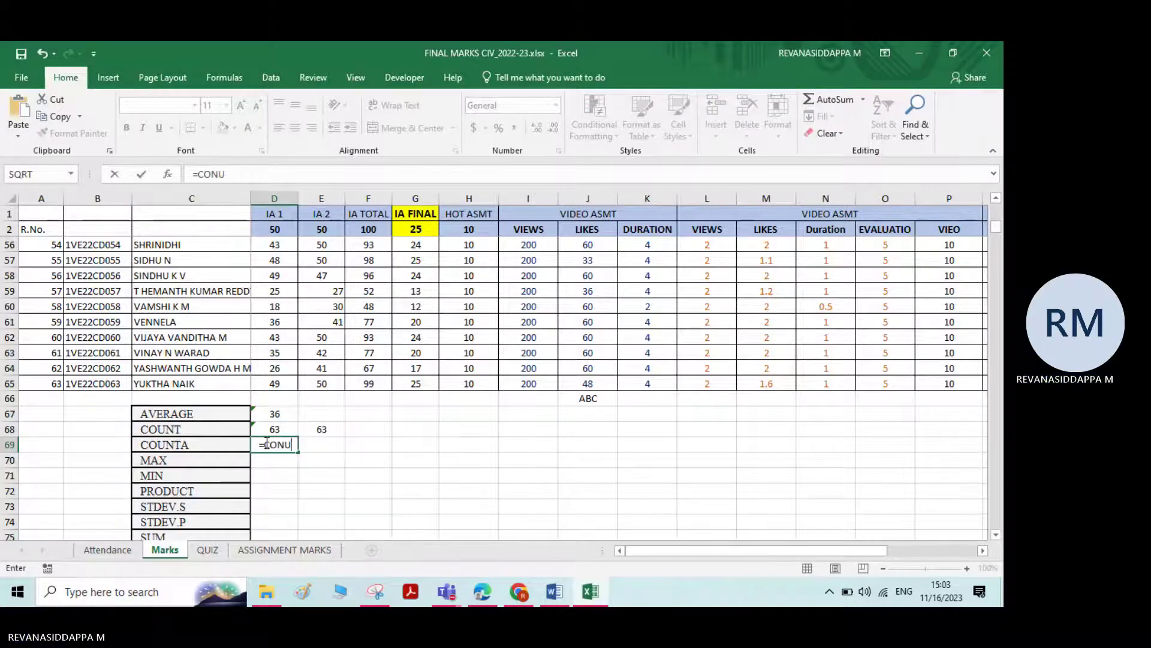
pyautogui.press('BackSpace')
pyautogui.press('BackSpace')
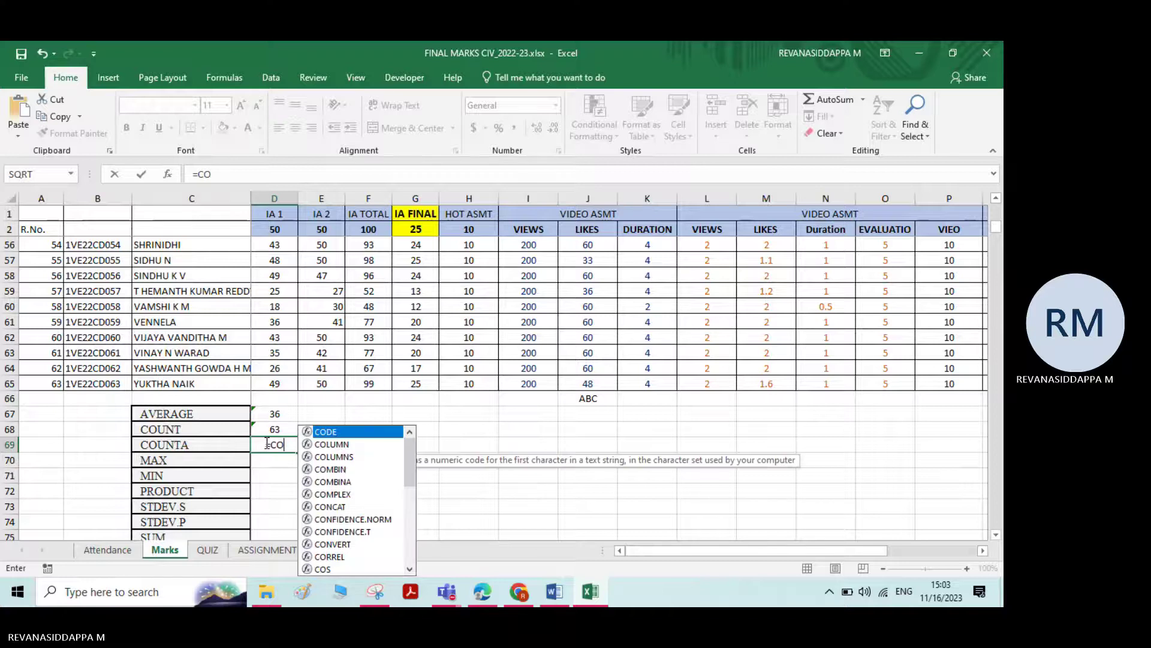
pyautogui.write('U')
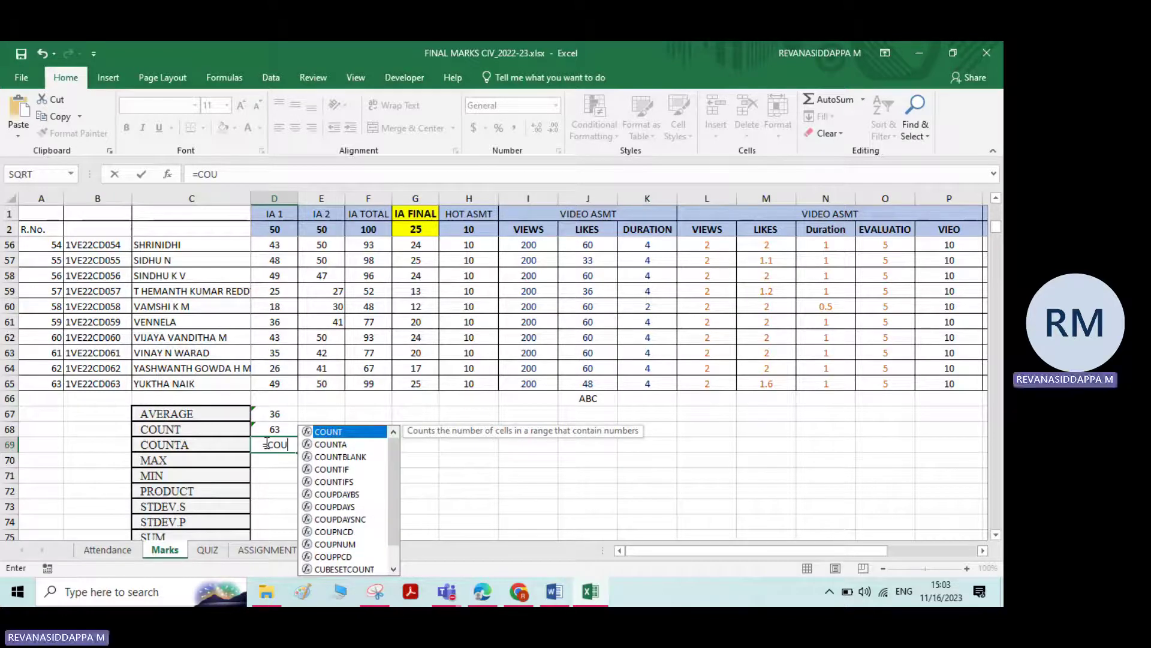
pyautogui.doubleClick(324, 447)
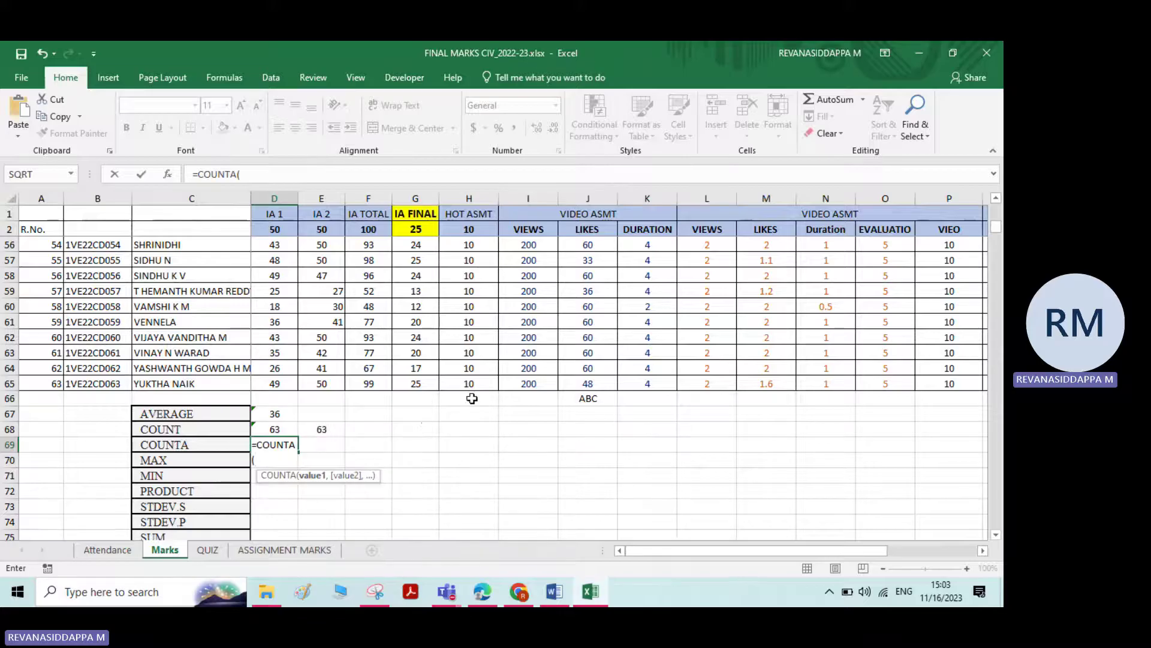
pyautogui.scroll(4, 504, 384)
pyautogui.scroll(14, 558, 365)
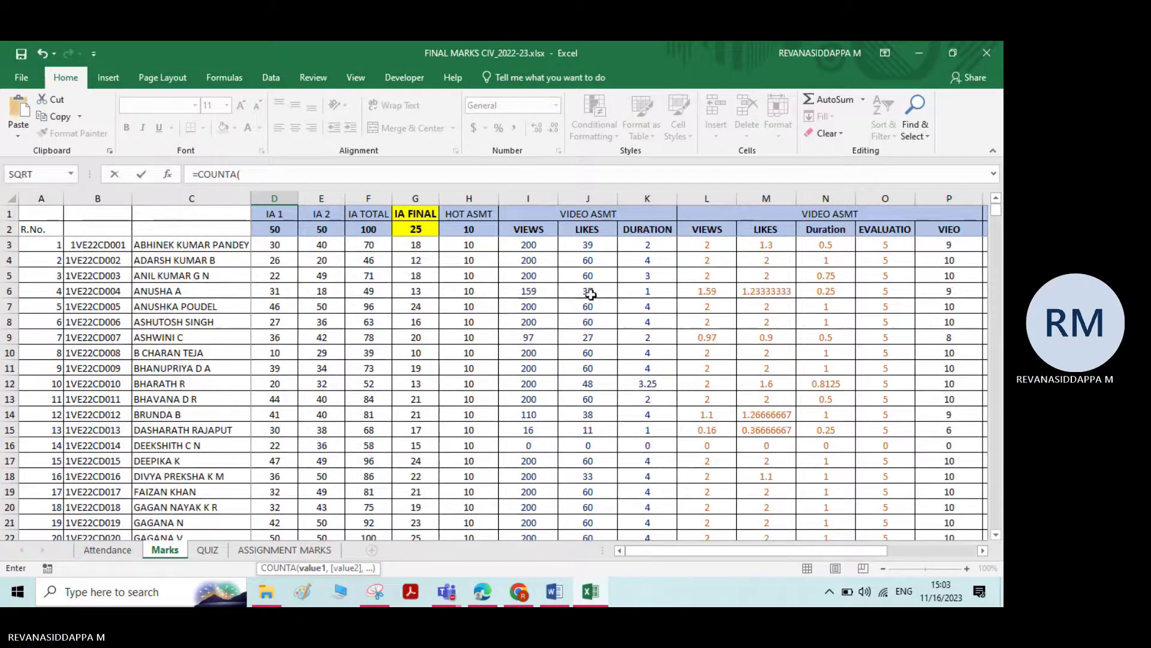
pyautogui.moveTo(592, 245); pyautogui.dragTo(596, 395)
pyautogui.press('Return')
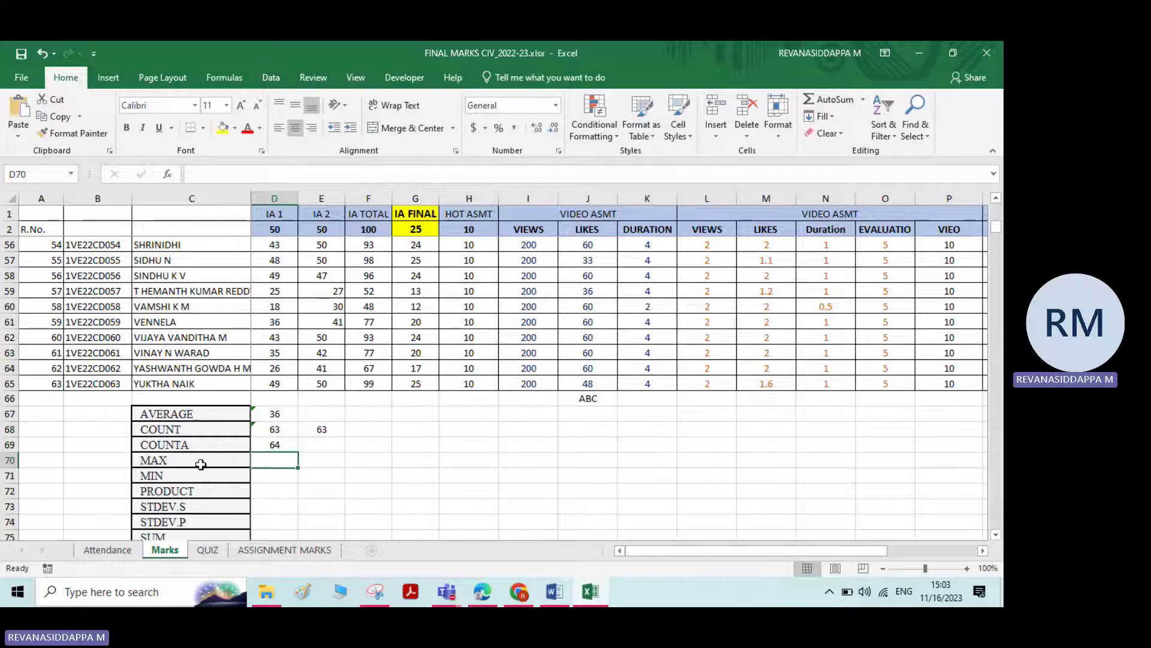
# Enter a MAX formula in D70 to find the highest mark in the IA 2 column, starting from E3.
pyautogui.scroll(5, 328, 421)
pyautogui.scroll(13, 328, 421)
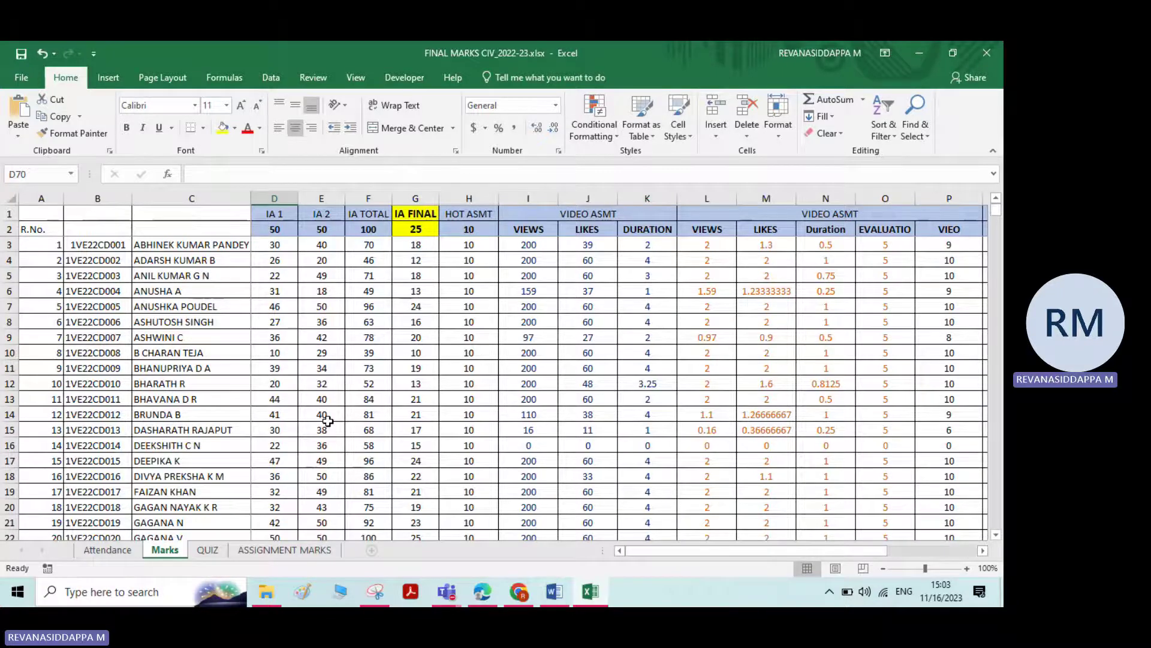
pyautogui.scroll(-20, 328, 420)
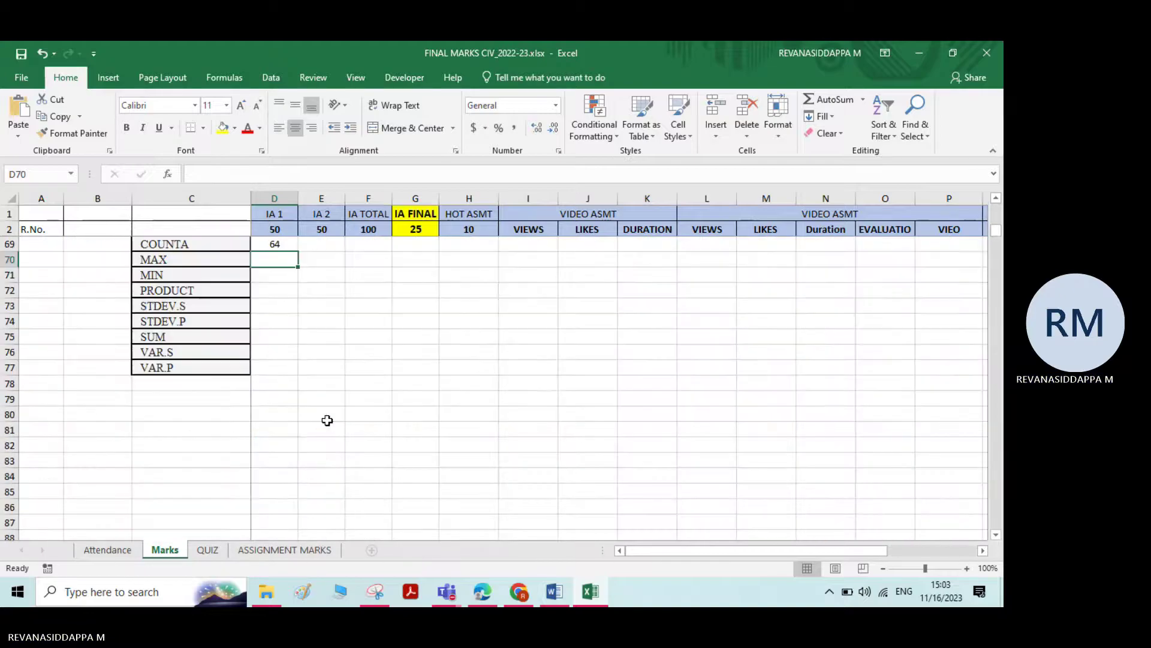
pyautogui.scroll(2, 283, 360)
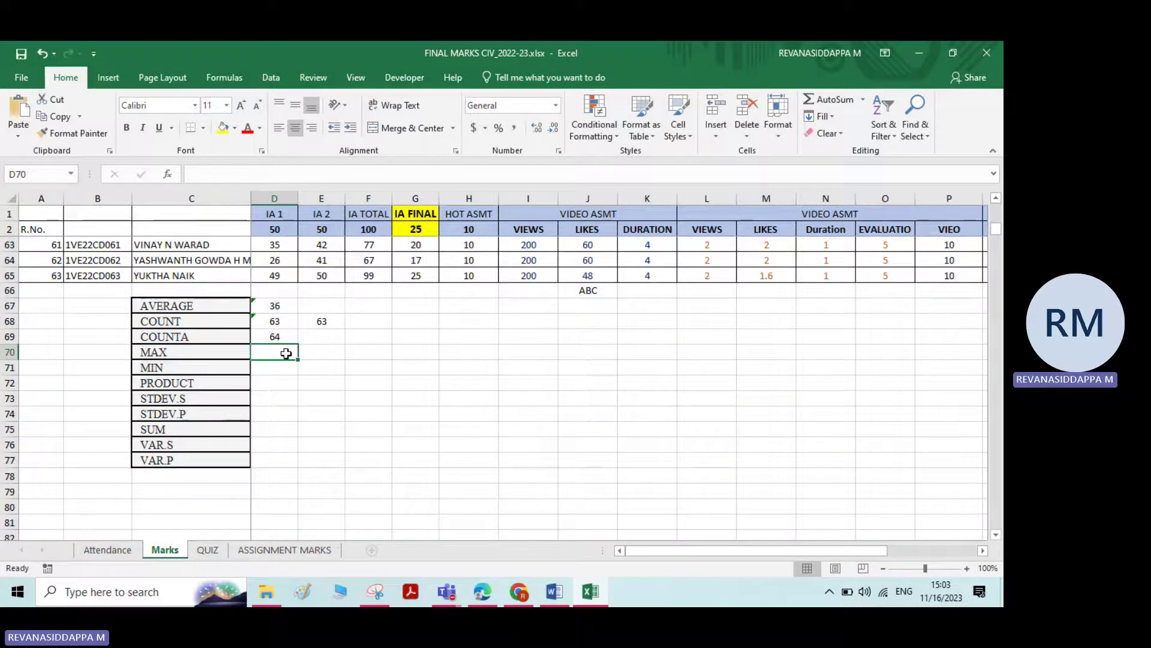
pyautogui.write('=MA')
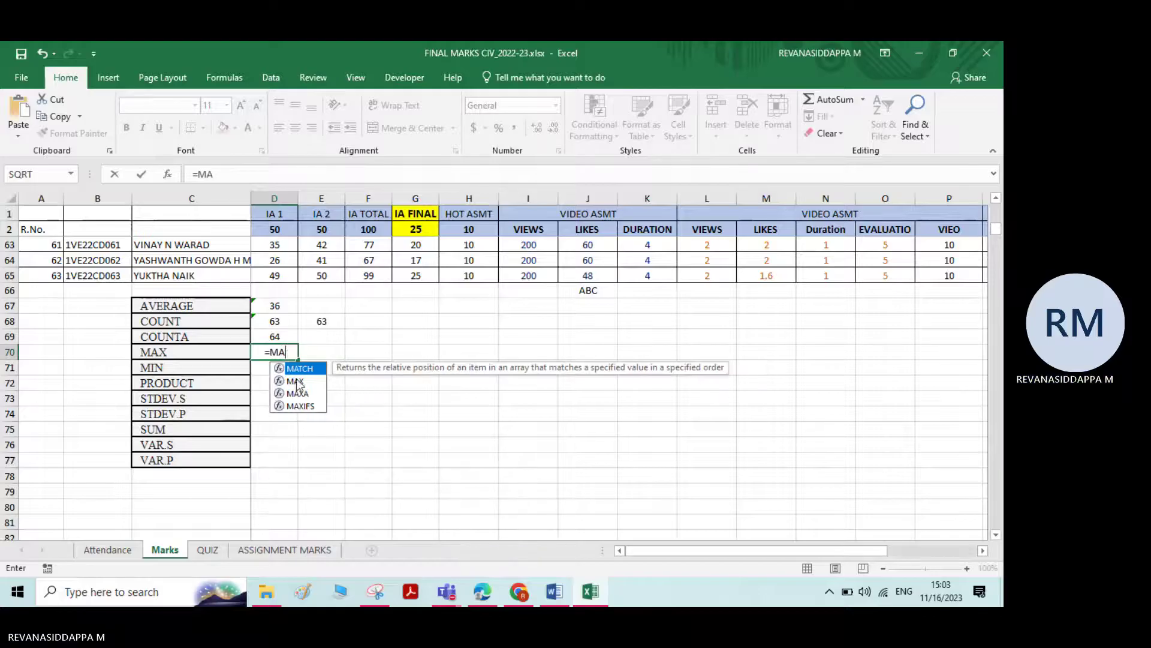
pyautogui.doubleClick(295, 381)
pyautogui.scroll(13, 312, 361)
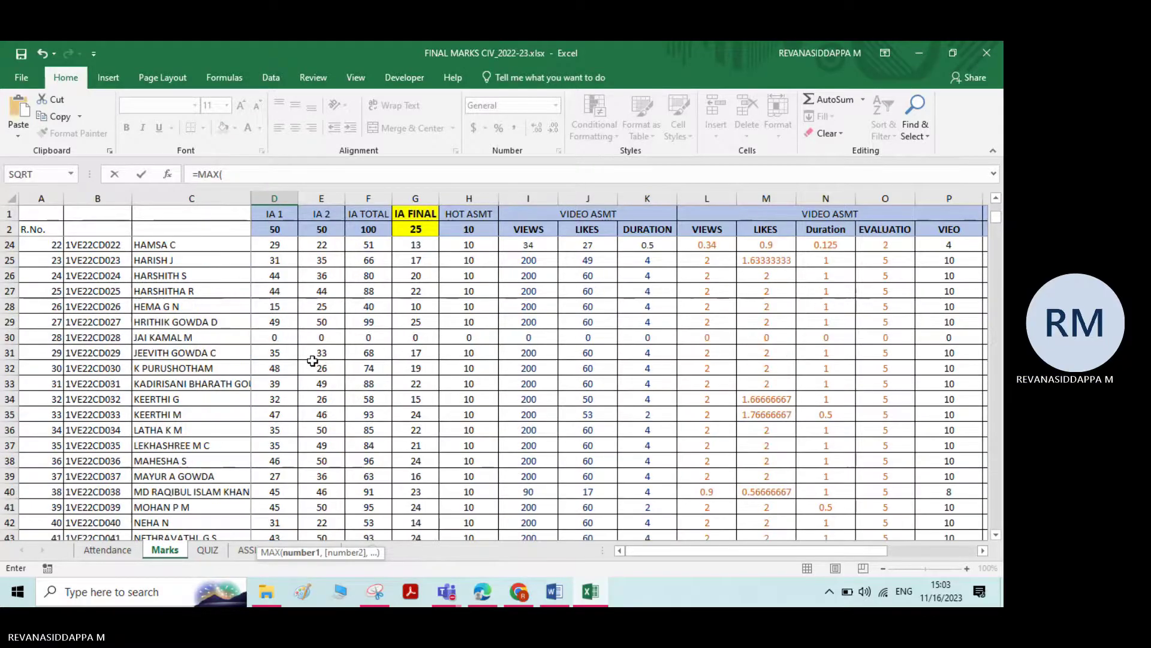
pyautogui.scroll(7, 312, 360)
pyautogui.moveTo(325, 246); pyautogui.dragTo(330, 443)
pyautogui.press('Return')
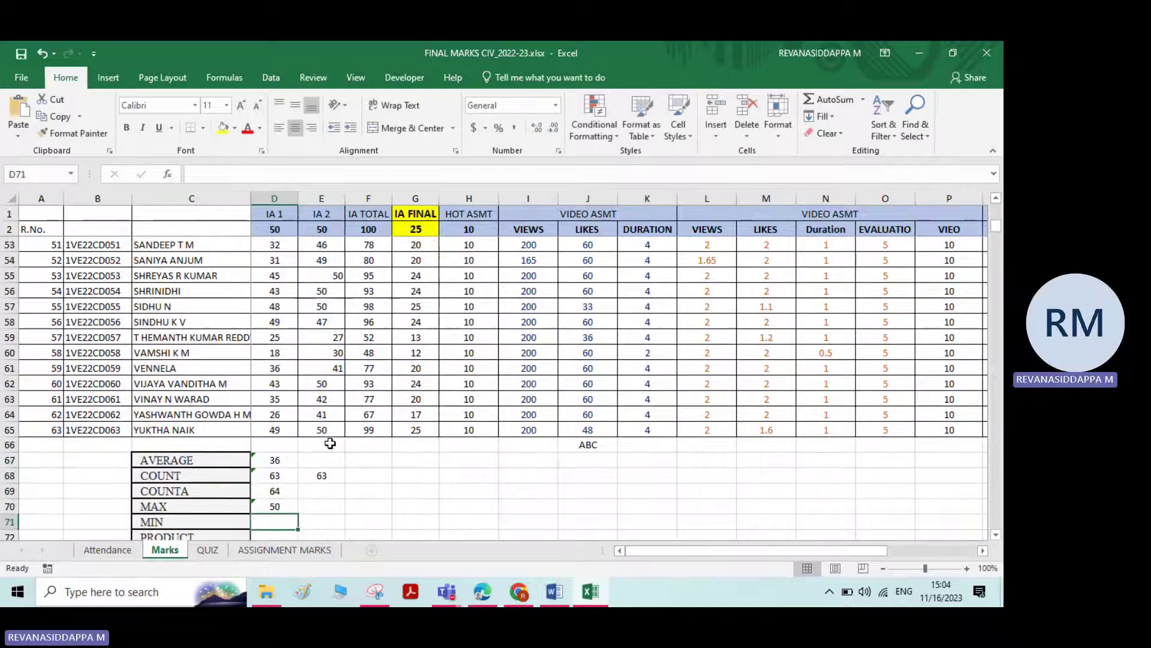
# Enter a MIN formula in D71 to find the lowest mark in the IA 2 range E3:E65.
pyautogui.click(270, 506)
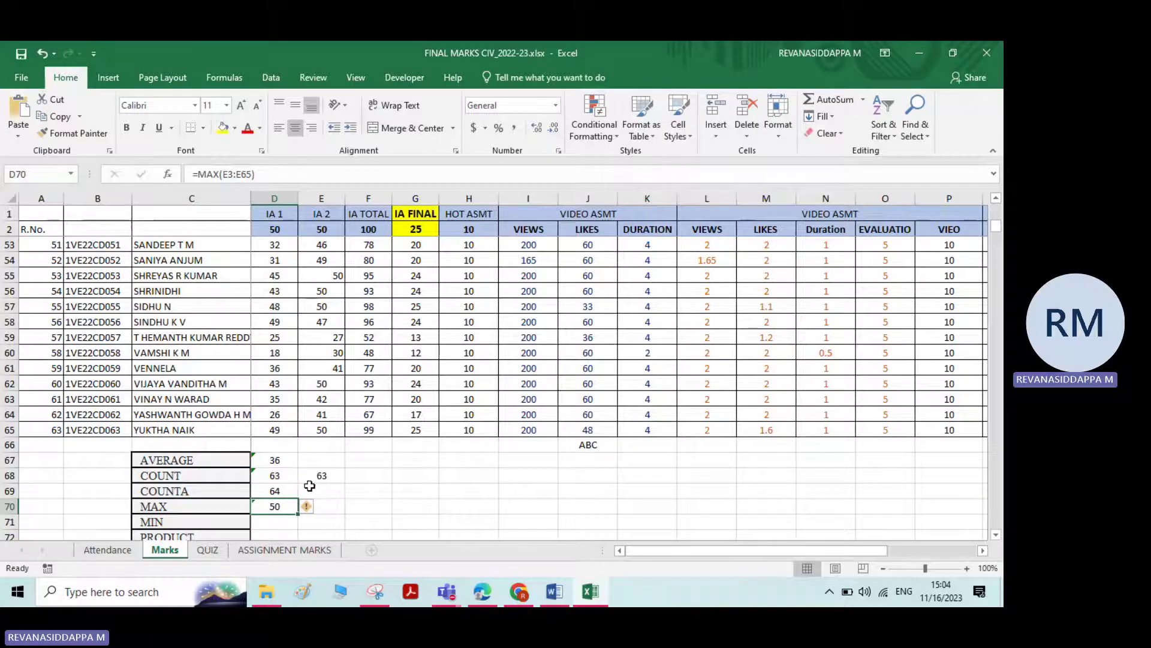
pyautogui.scroll(-1, 282, 492)
pyautogui.click(274, 477)
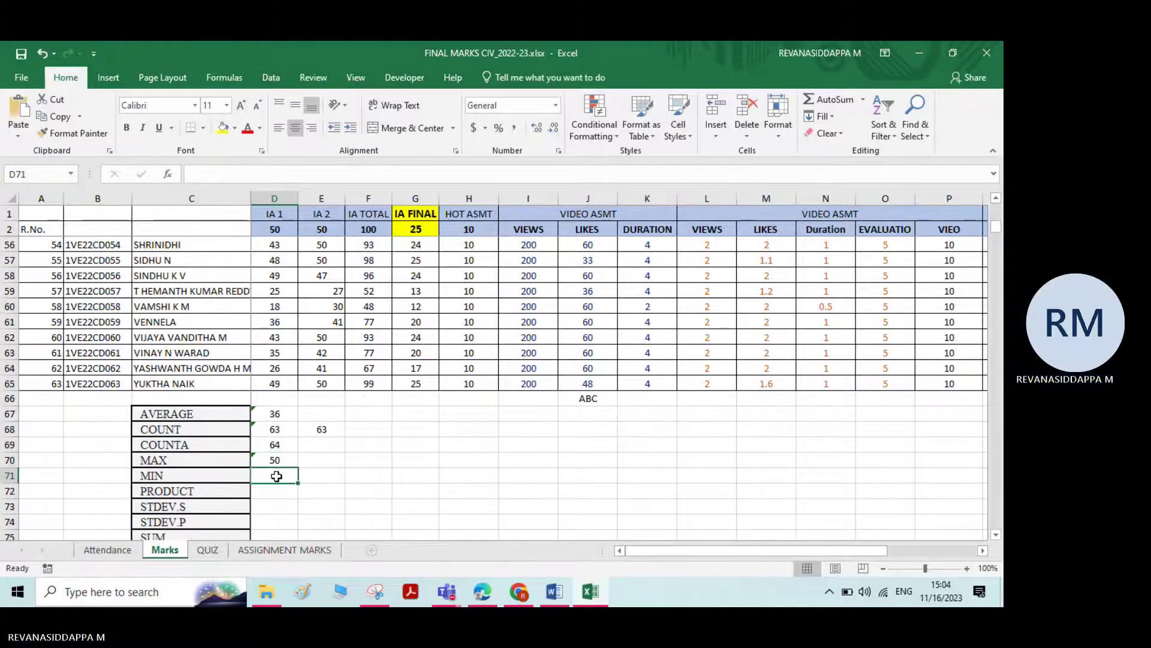
pyautogui.write('=MIN')
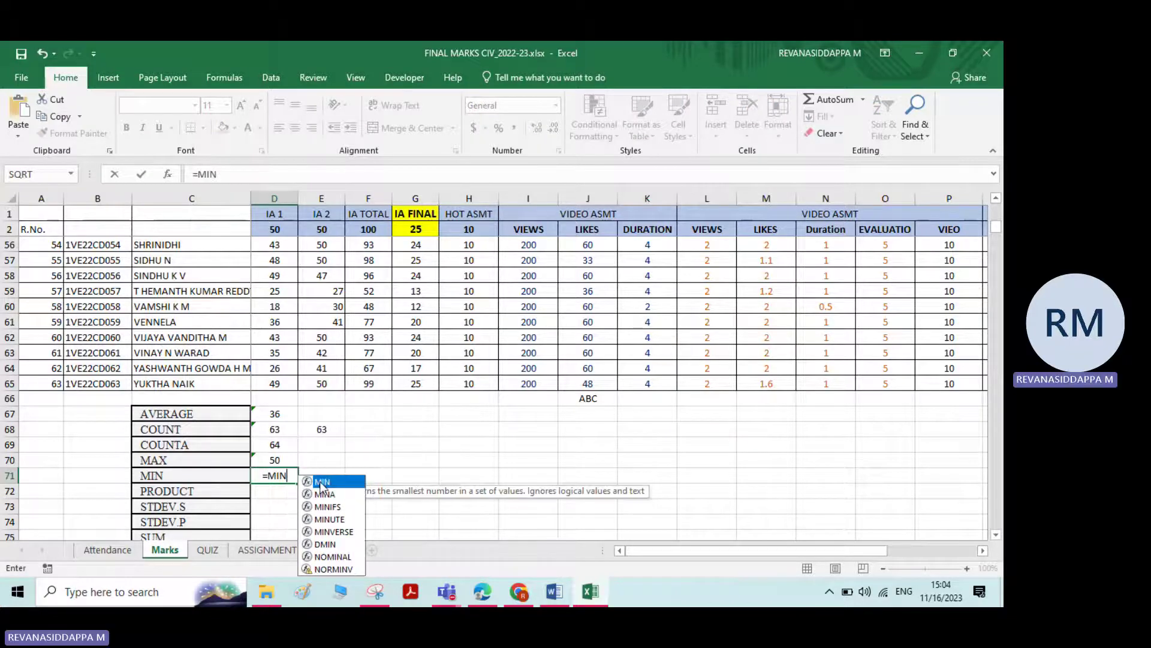
pyautogui.doubleClick(321, 483)
pyautogui.scroll(18, 360, 300)
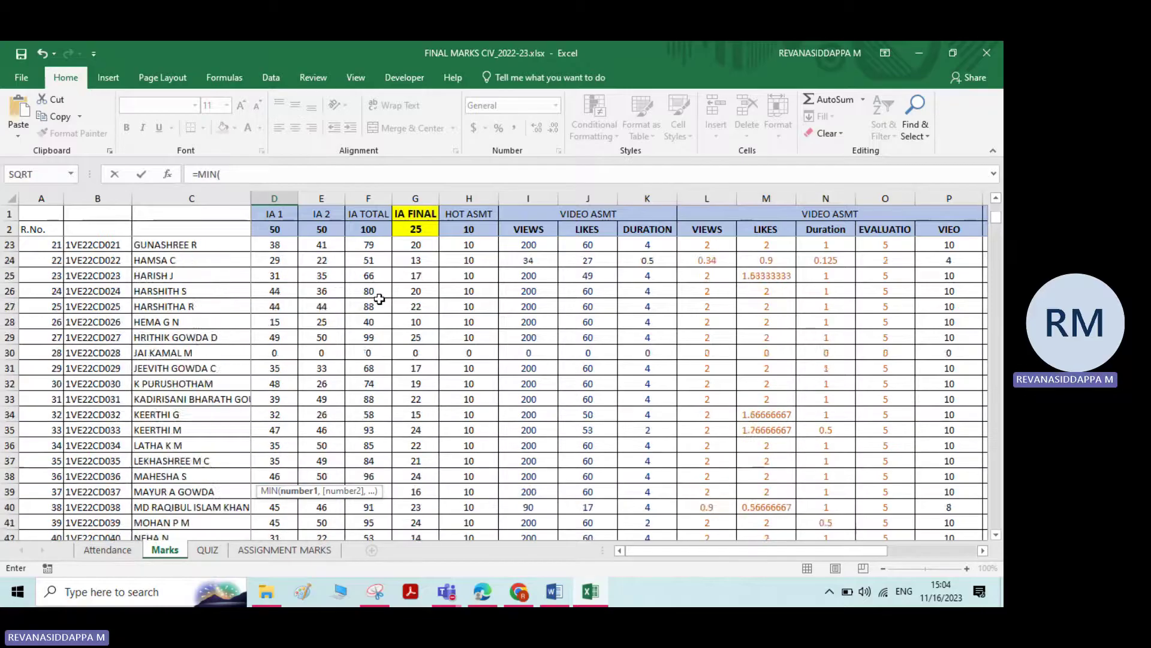
pyautogui.moveTo(322, 244); pyautogui.dragTo(319, 523)
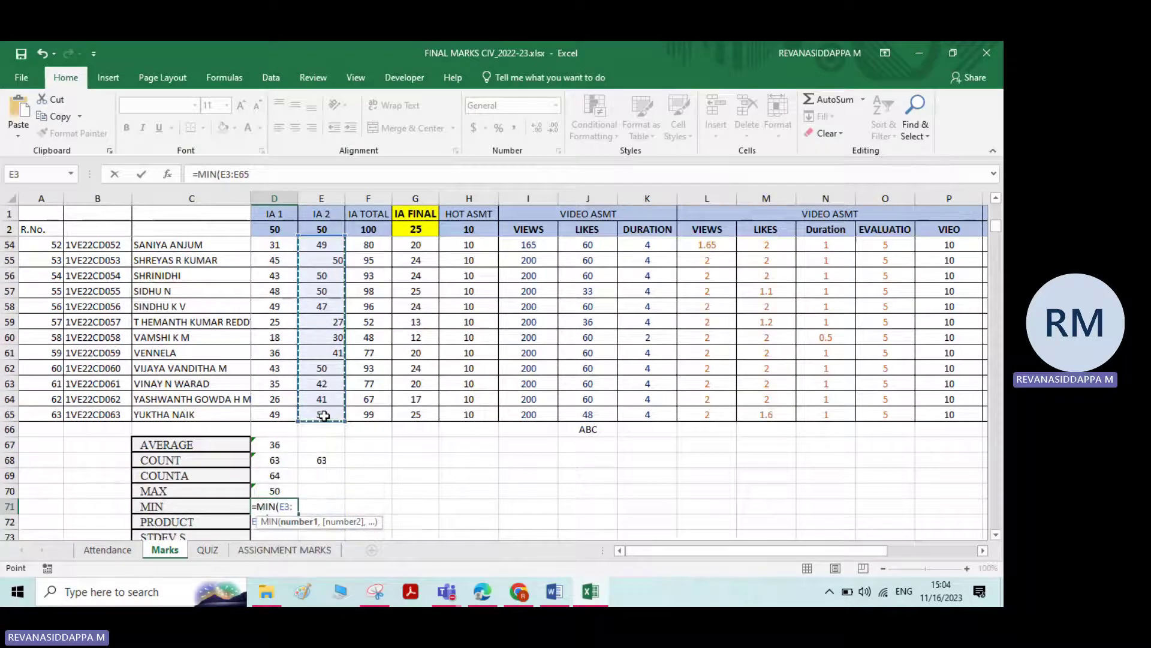
pyautogui.press('Return')
# Check the MIN result in D71 against the lowest mark in the IA 2 column, at E30.
pyautogui.click(273, 506)
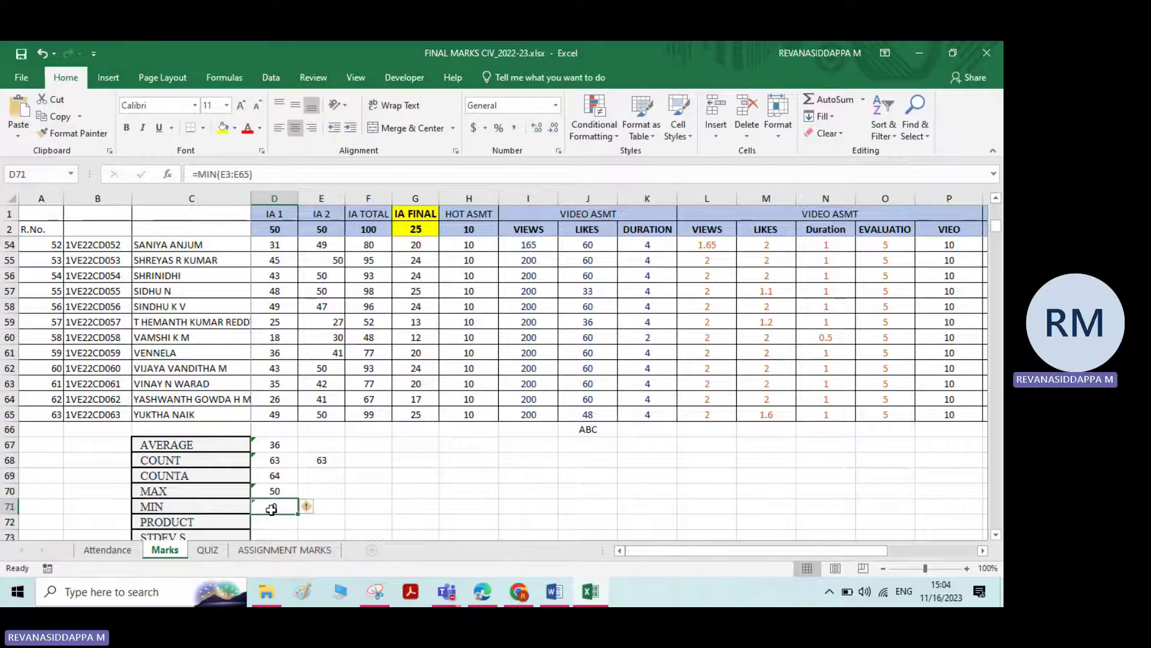
pyautogui.scroll(9, 312, 323)
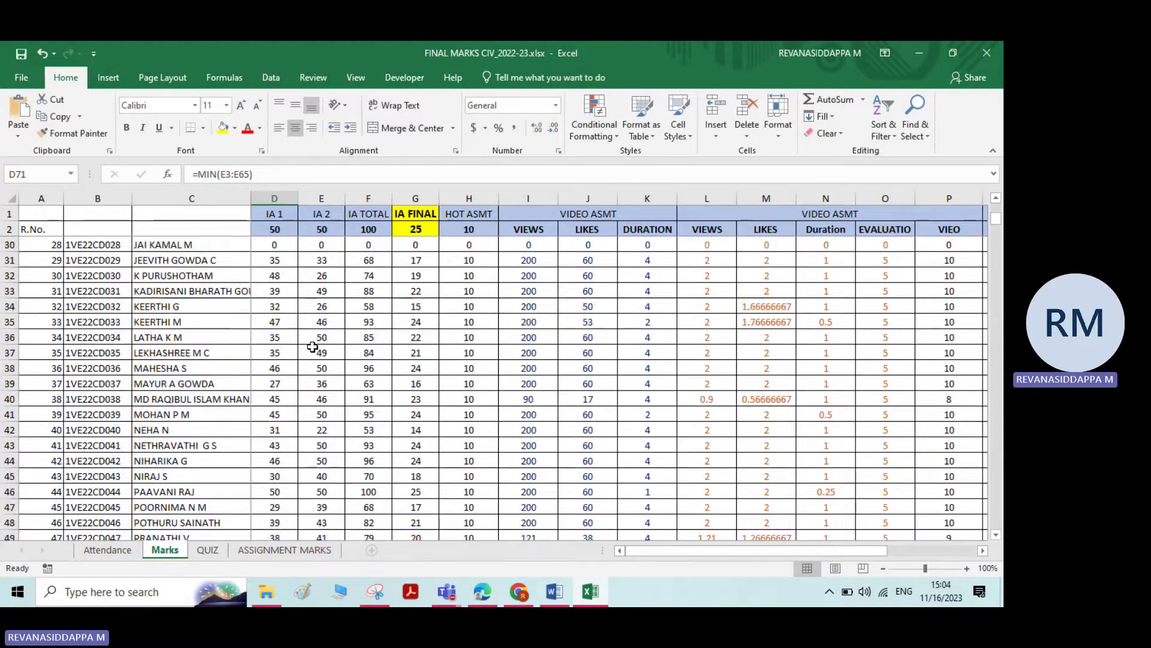
pyautogui.click(319, 292)
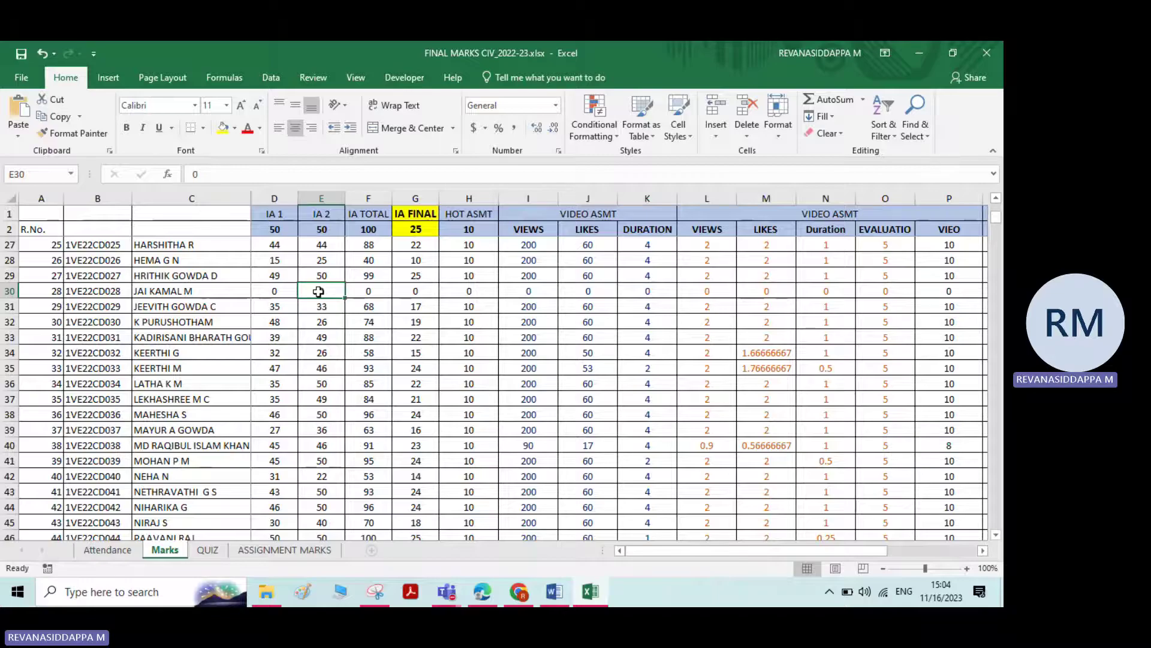
pyautogui.scroll(-13, 318, 291)
pyautogui.click(270, 323)
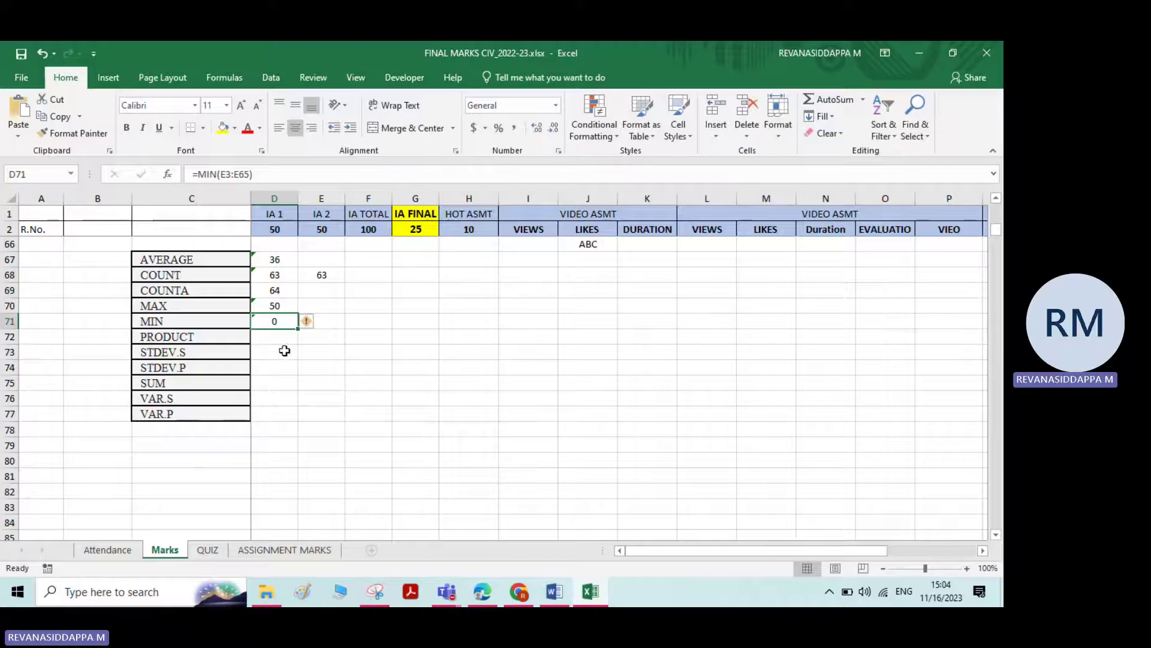
# Enter a PRODUCT formula in D72 that multiplies the IA FINAL and HOT ASMT maximum marks in G2:H2.
pyautogui.click(280, 336)
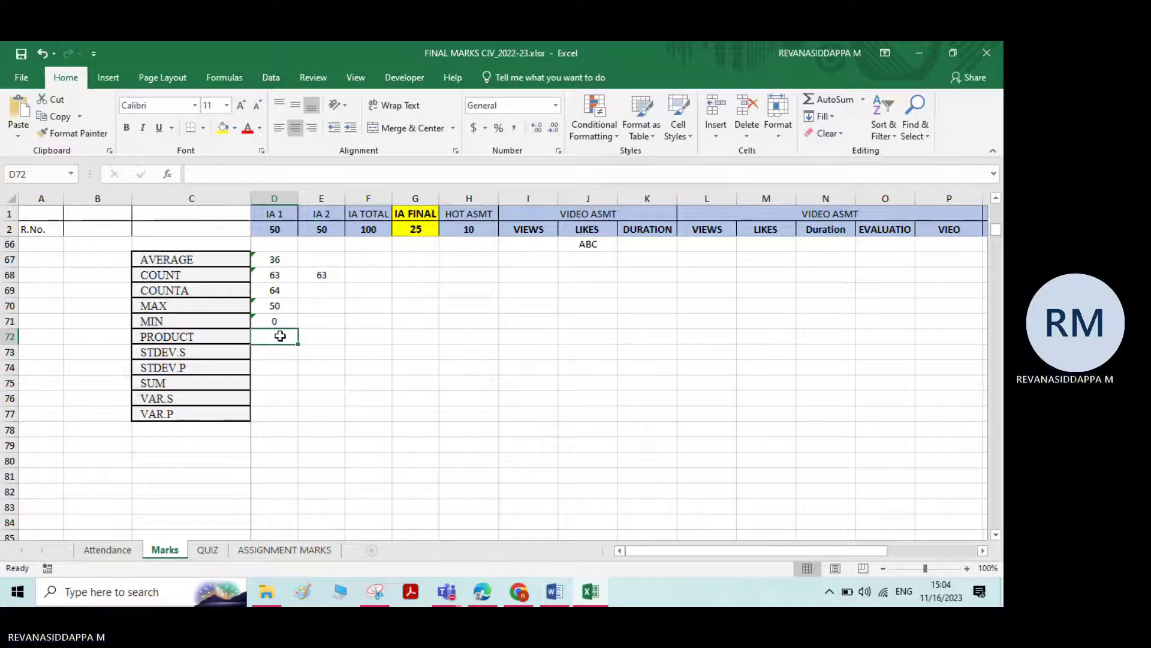
pyautogui.write('=')
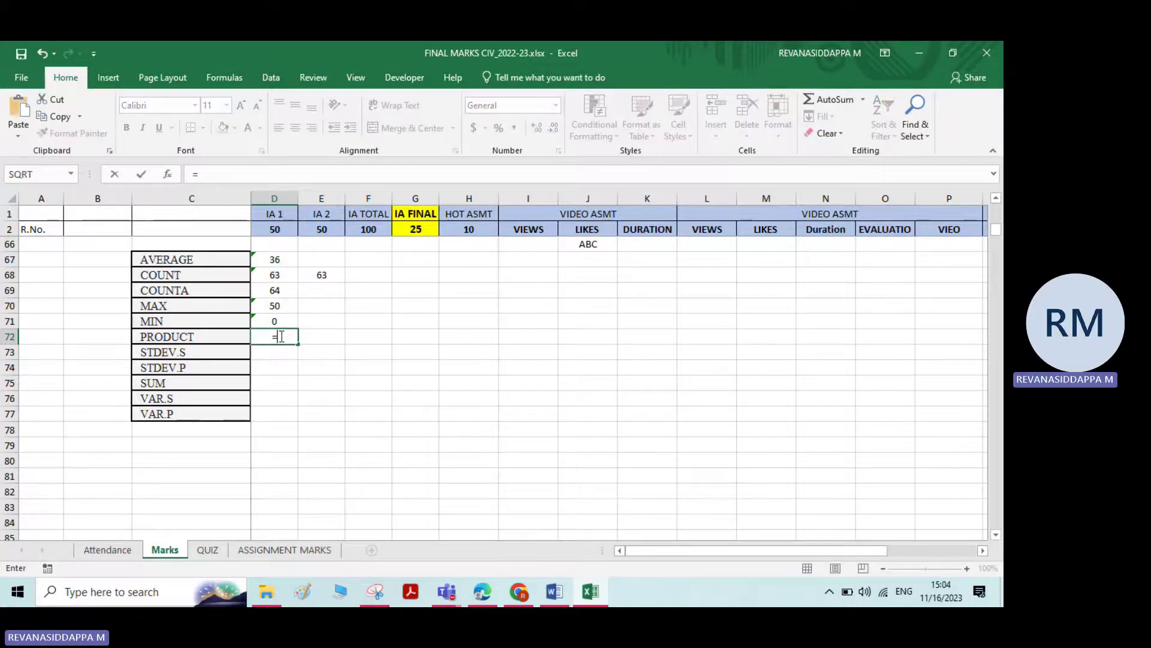
pyautogui.write('PRODUCT')
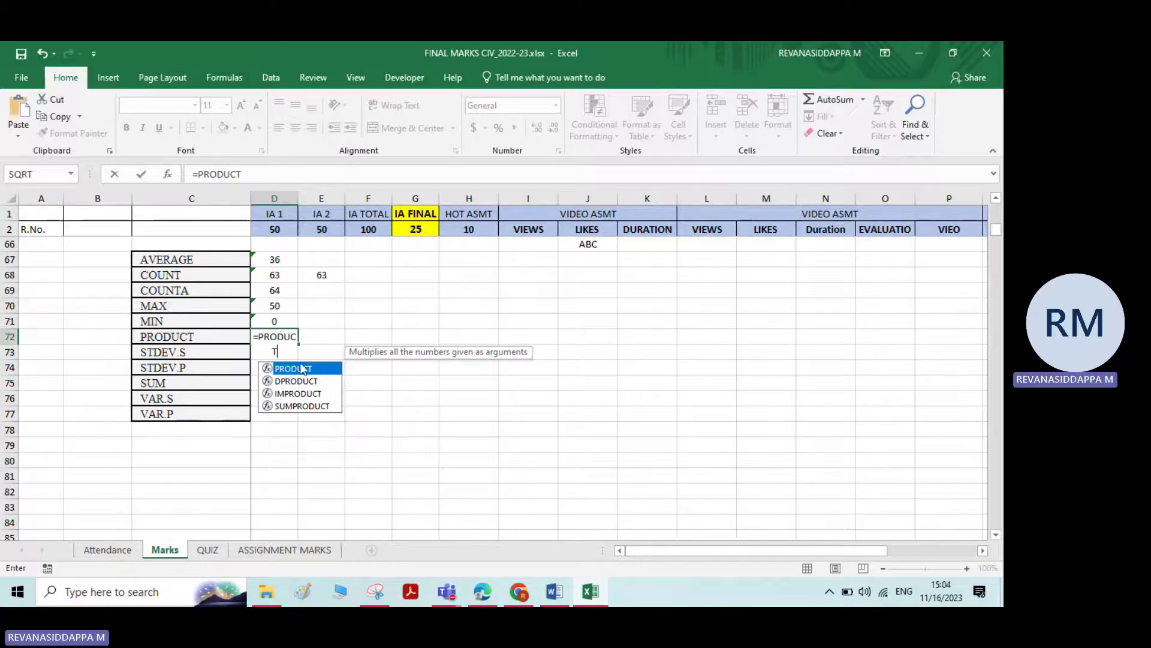
pyautogui.doubleClick(303, 368)
pyautogui.moveTo(415, 230); pyautogui.dragTo(465, 229)
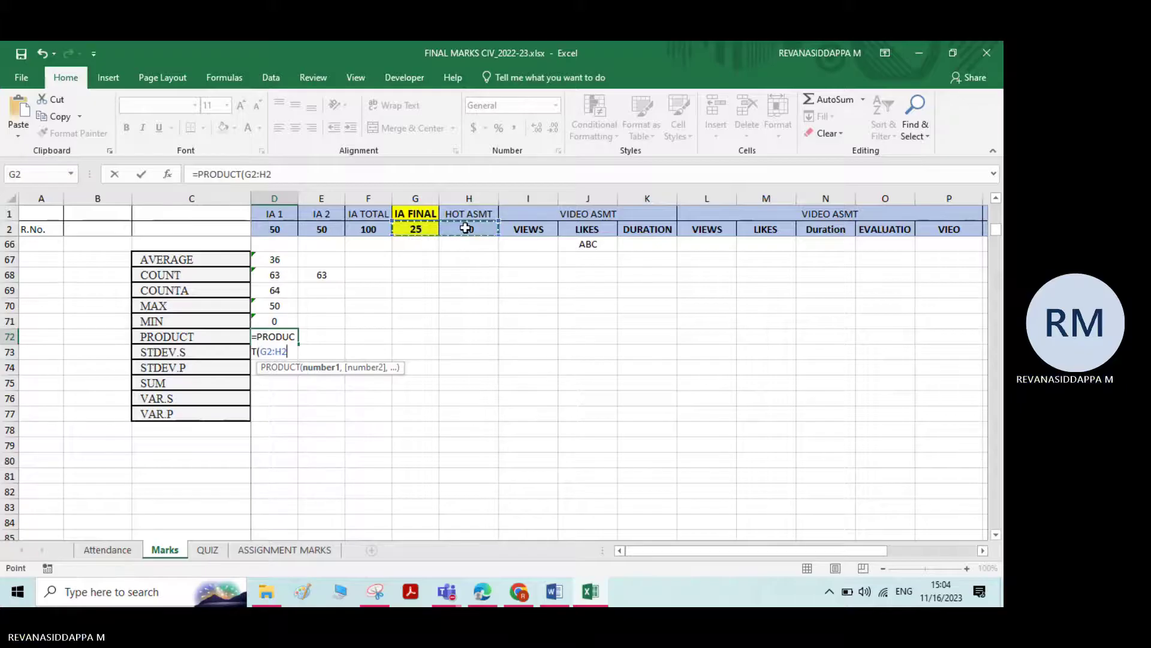
pyautogui.press('Return')
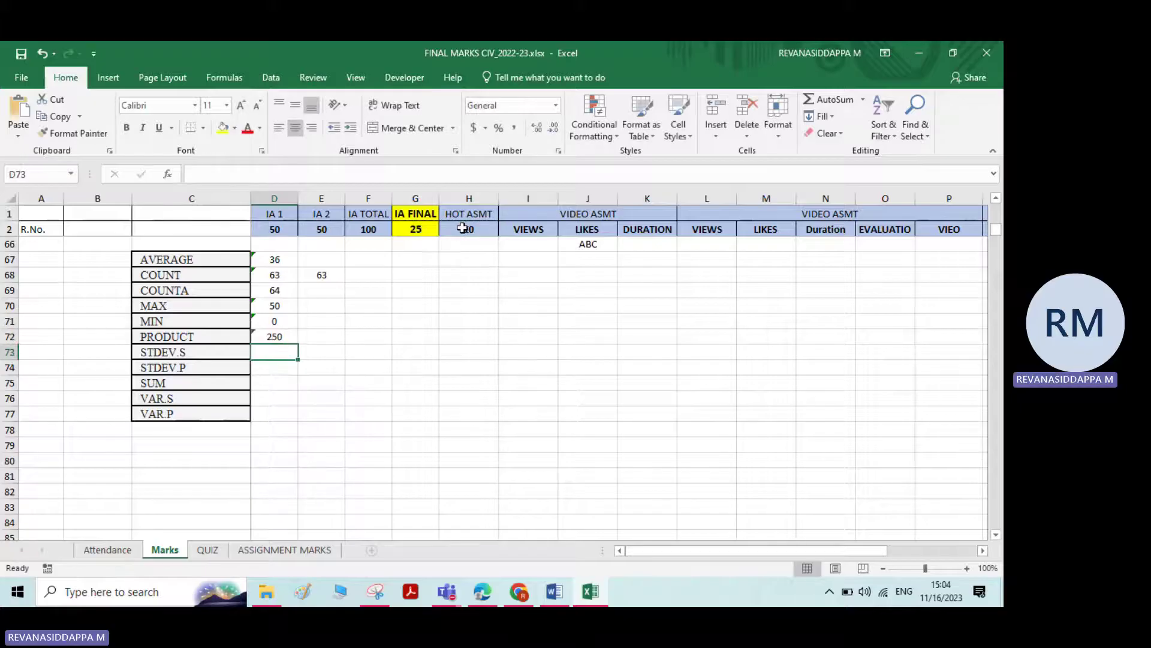
pyautogui.click(277, 337)
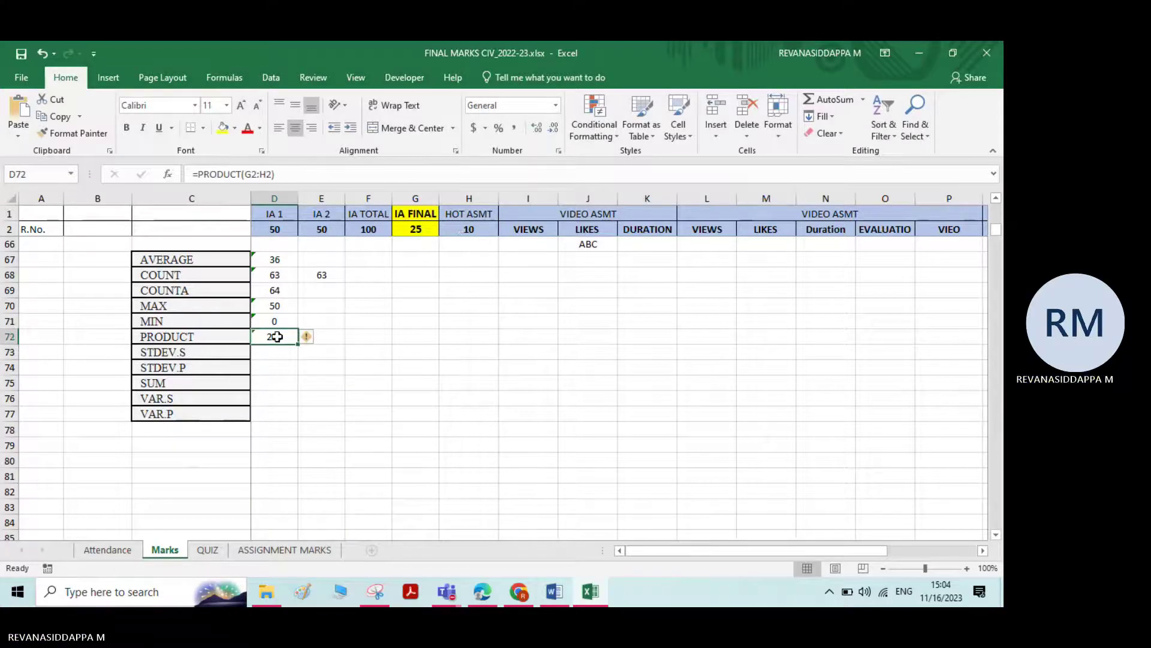
# Multiply G2 by H2 with a direct formula in E72 and compare it with the PRODUCT formula in D72.
pyautogui.click(332, 337)
pyautogui.write('=')
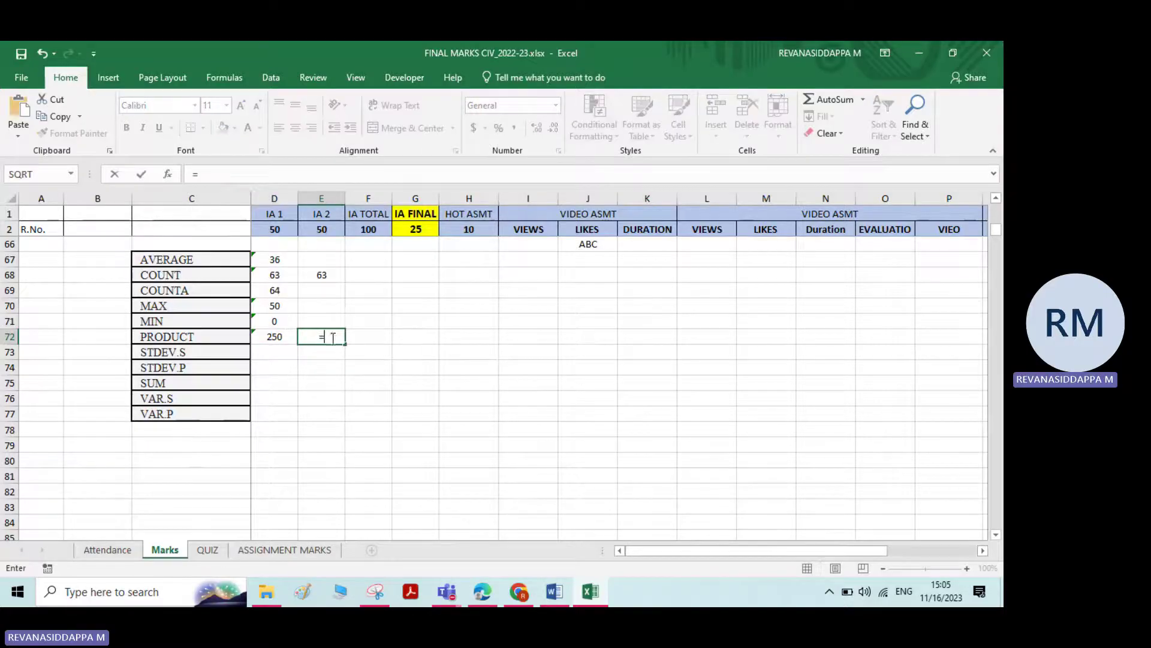
pyautogui.click(417, 229)
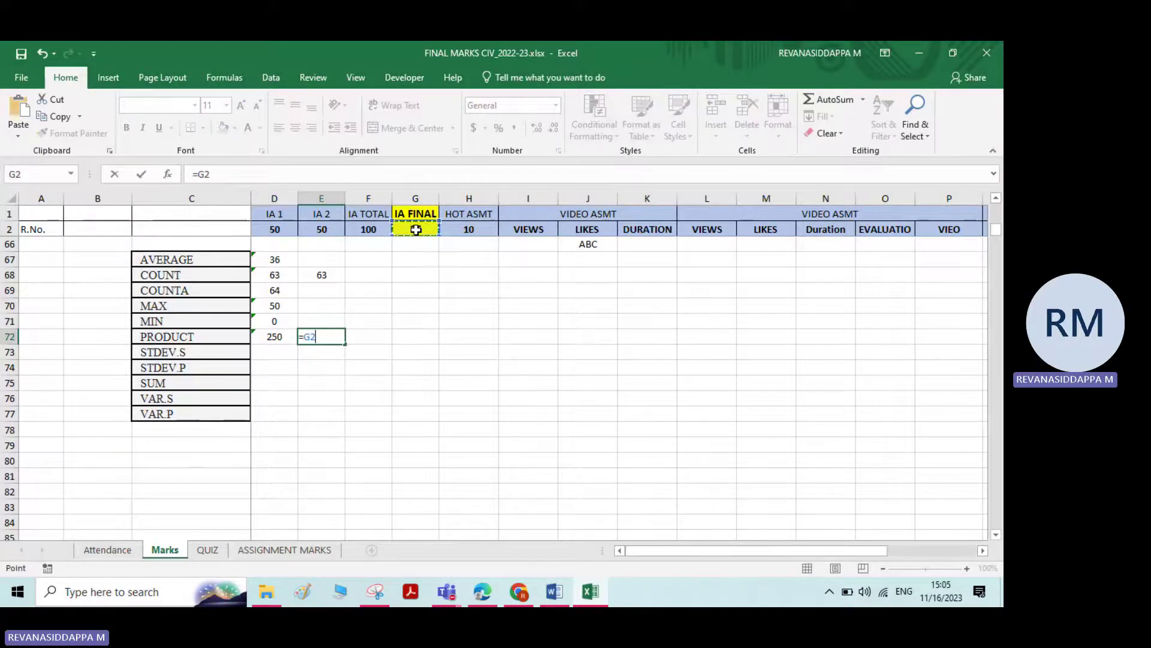
pyautogui.write('*')
pyautogui.click(478, 228)
pyautogui.press('Return')
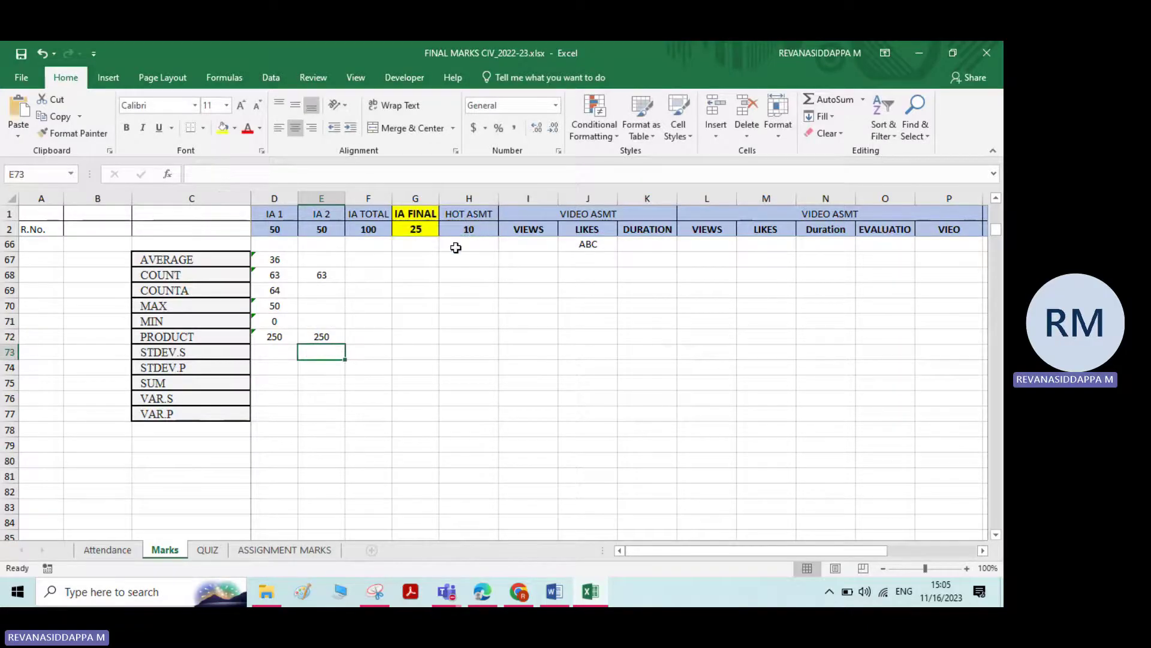
pyautogui.click(276, 337)
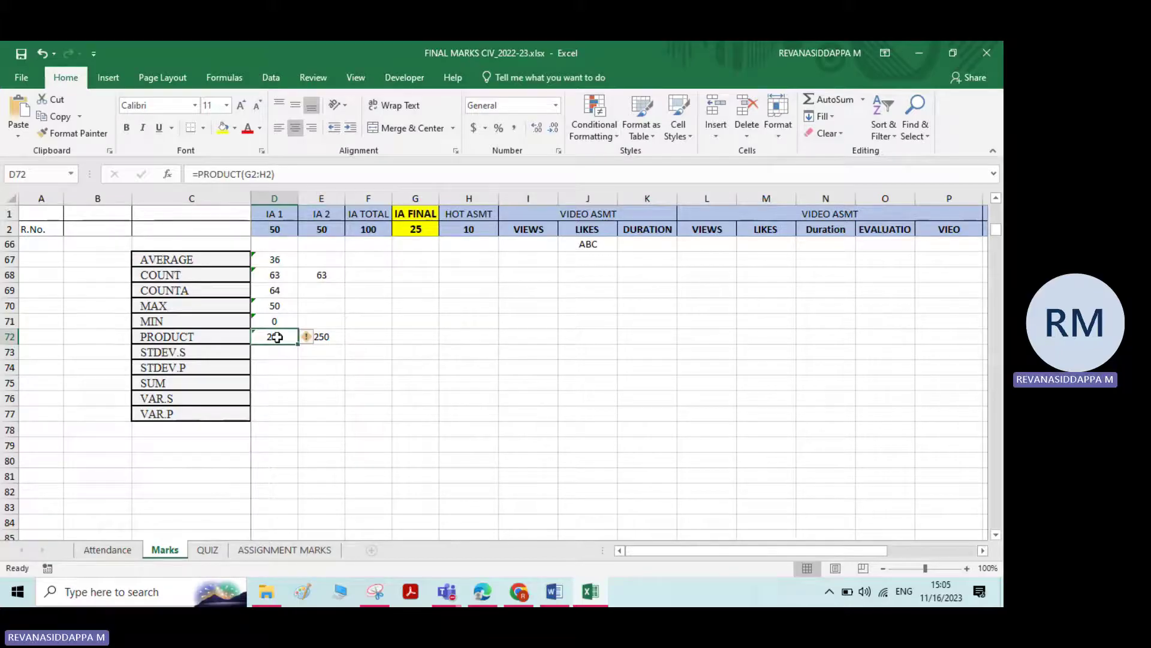
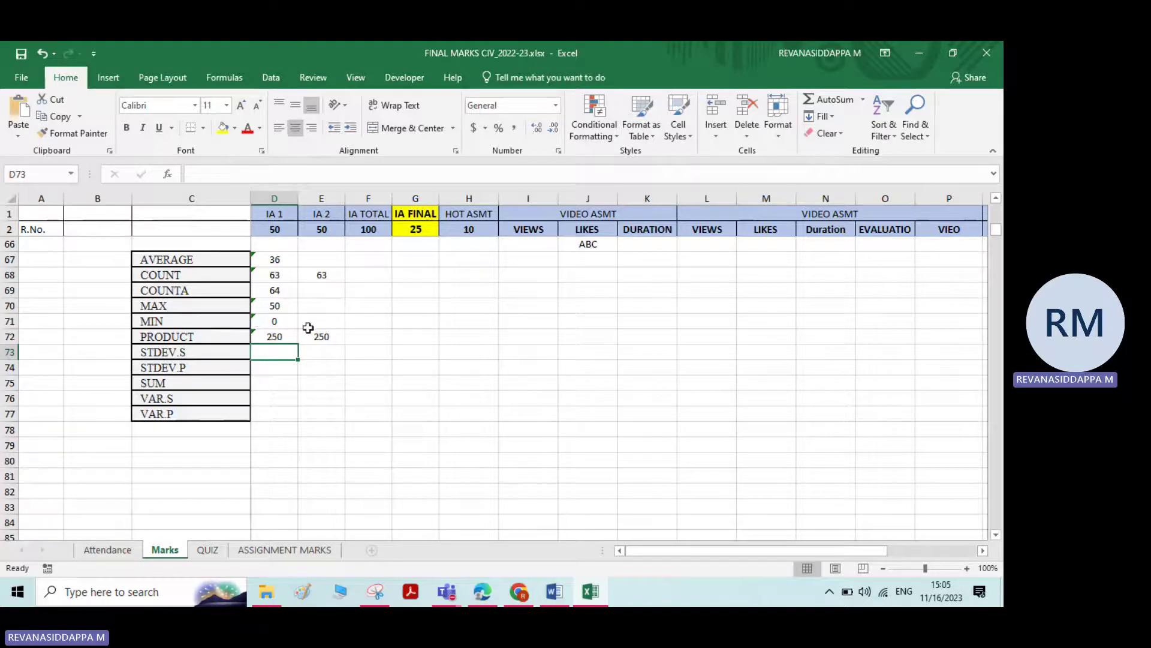
# Switch to the Word lab manual and examine the STDEV.S formula and syntax in the Sample Standard Deviation section.
pyautogui.click(555, 593)
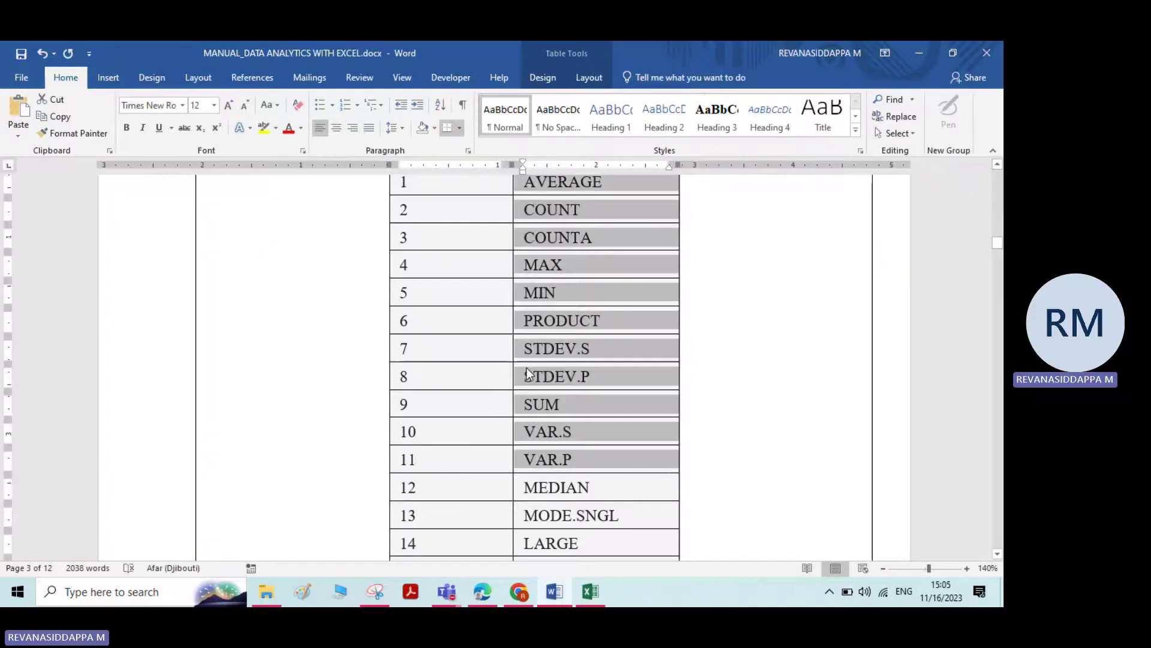
pyautogui.scroll(-15, 528, 366)
pyautogui.scroll(-18, 528, 367)
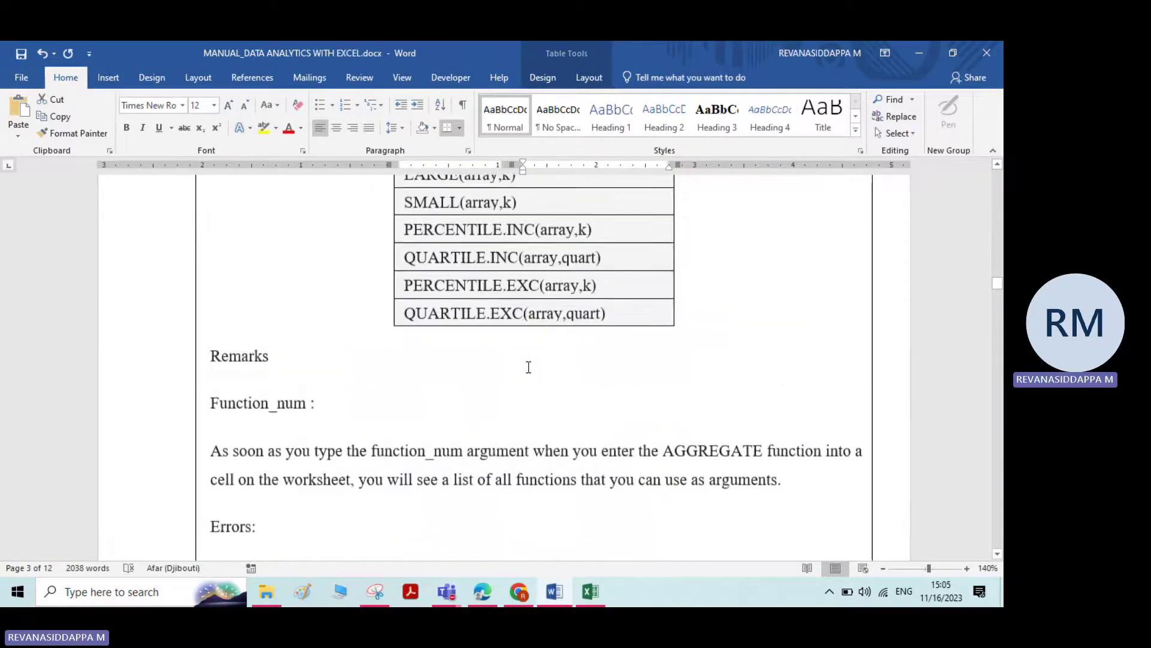
pyautogui.scroll(-20, 527, 365)
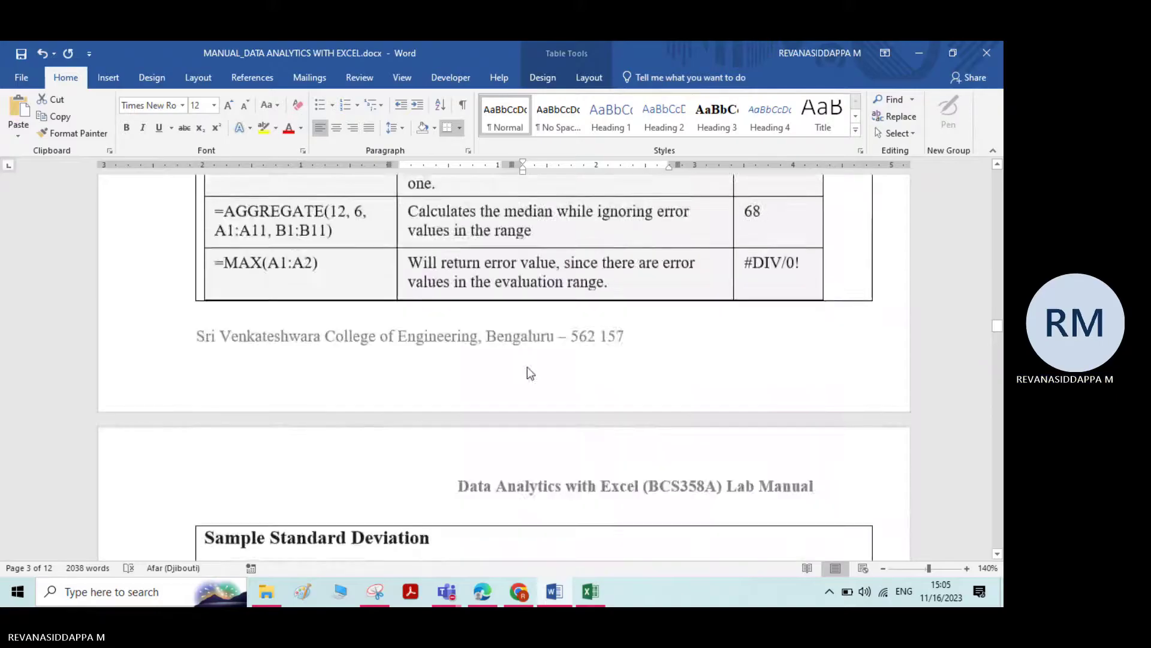
pyautogui.scroll(-7, 527, 366)
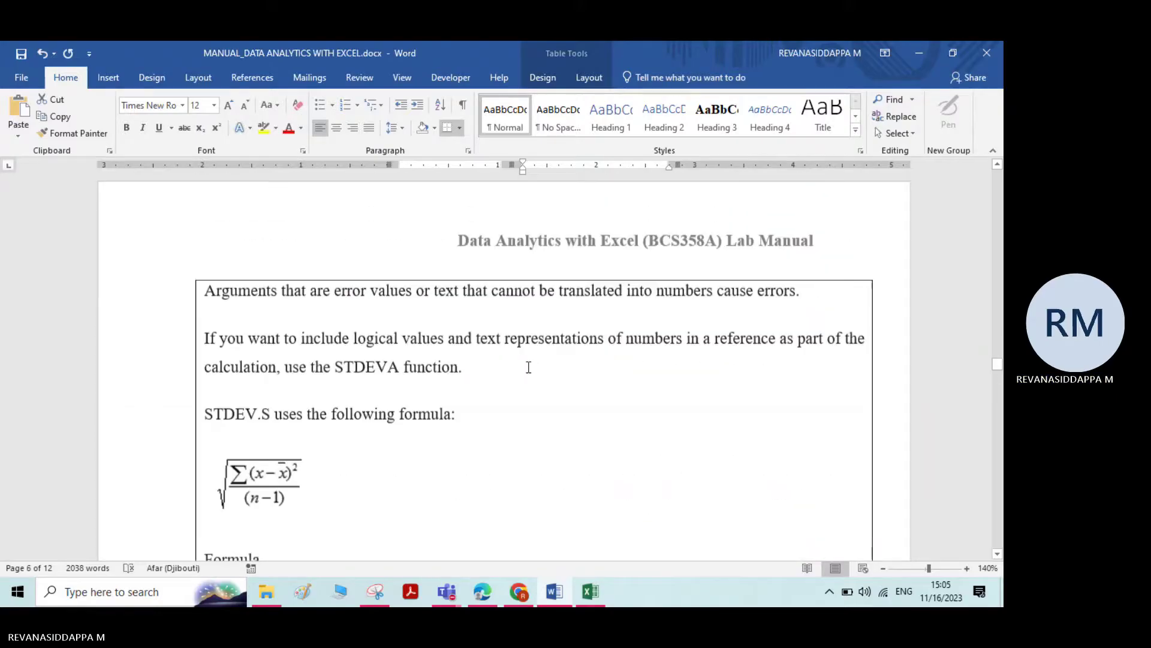
pyautogui.scroll(3, 527, 367)
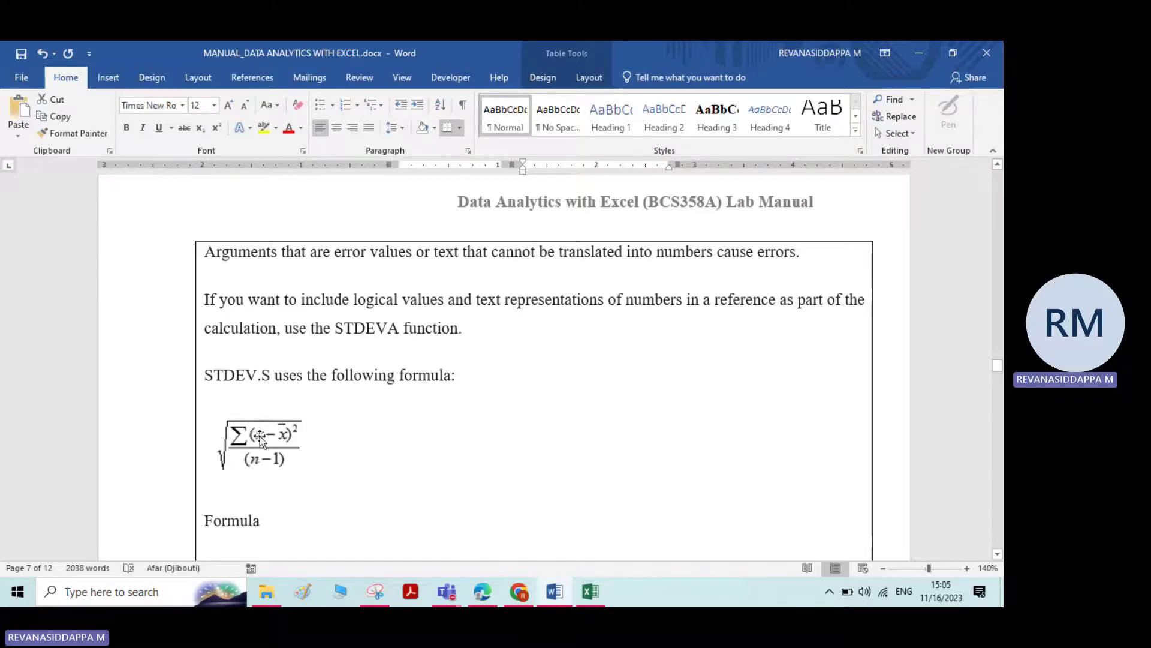
pyautogui.scroll(8, 260, 436)
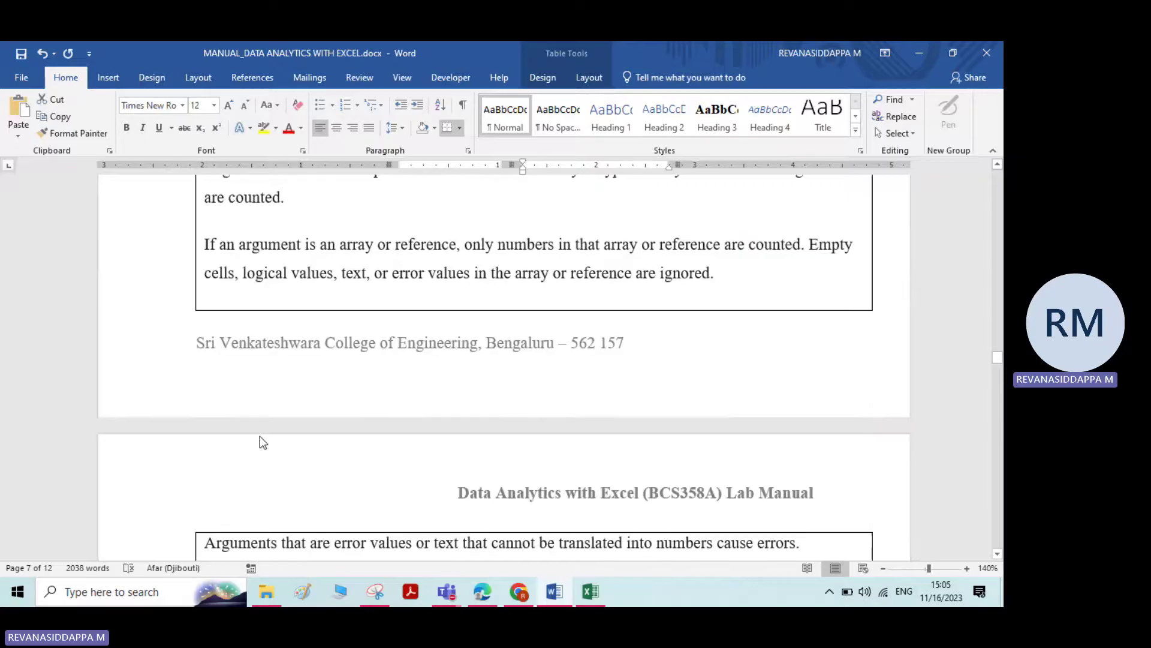
pyautogui.scroll(10, 260, 436)
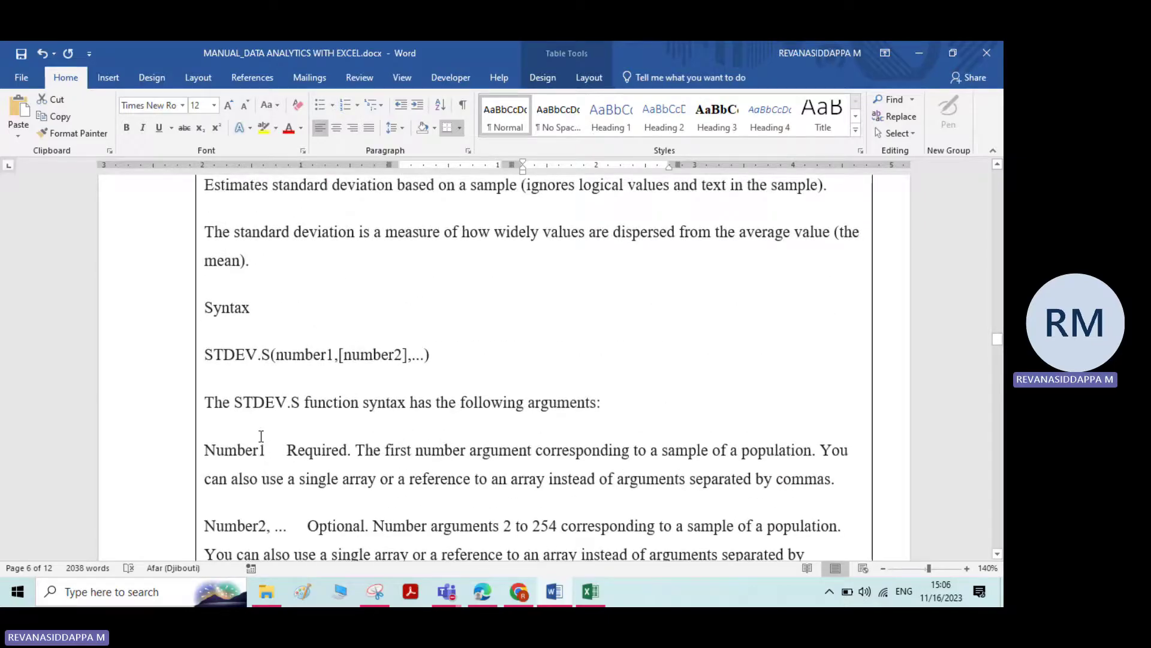
pyautogui.scroll(1, 262, 436)
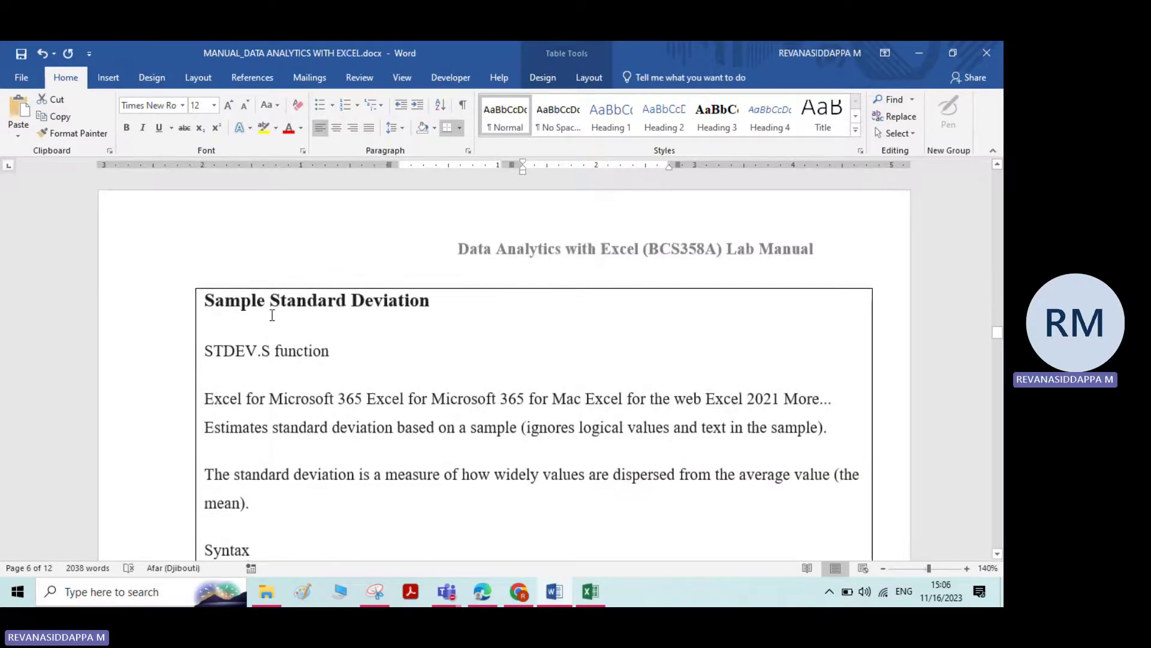
# Compare the STDEV.S formula with the STDEV.P formula under Population Standard Deviation in the lab manual.
pyautogui.scroll(-10, 272, 315)
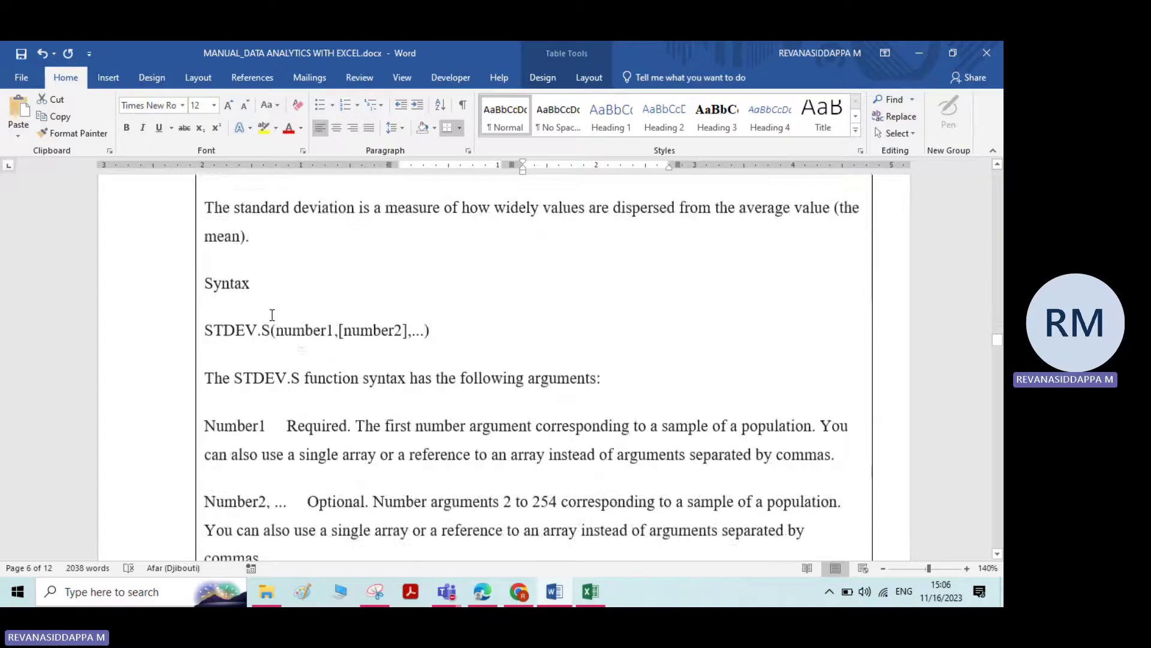
pyautogui.scroll(-12, 272, 314)
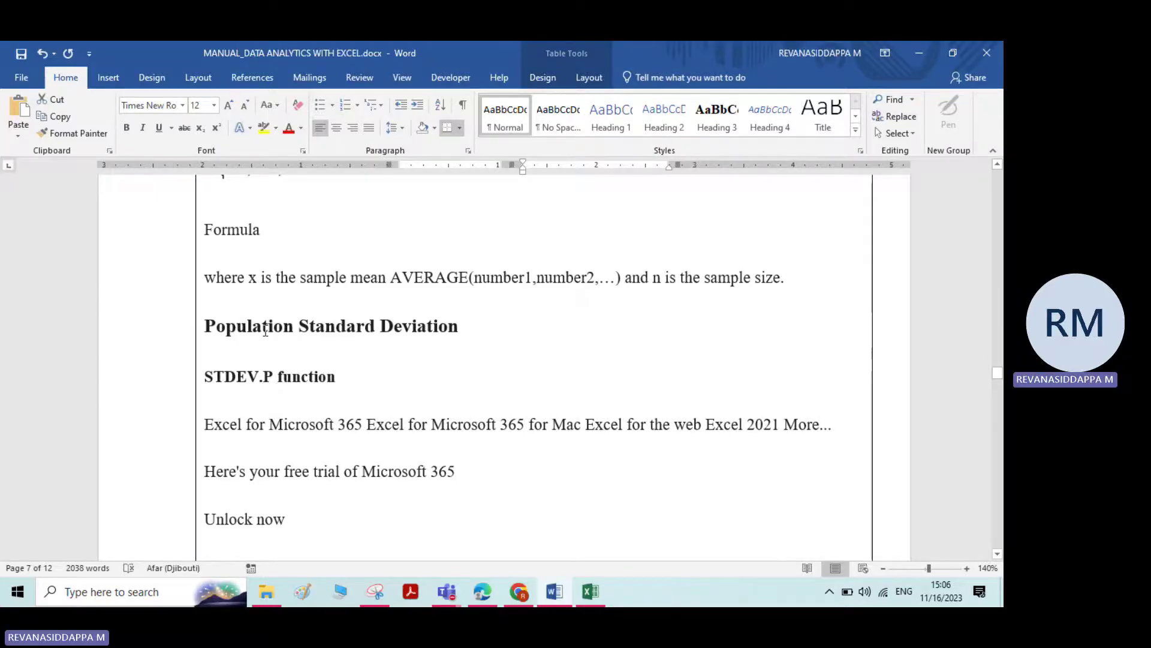
pyautogui.scroll(-3, 265, 331)
pyautogui.scroll(6, 265, 331)
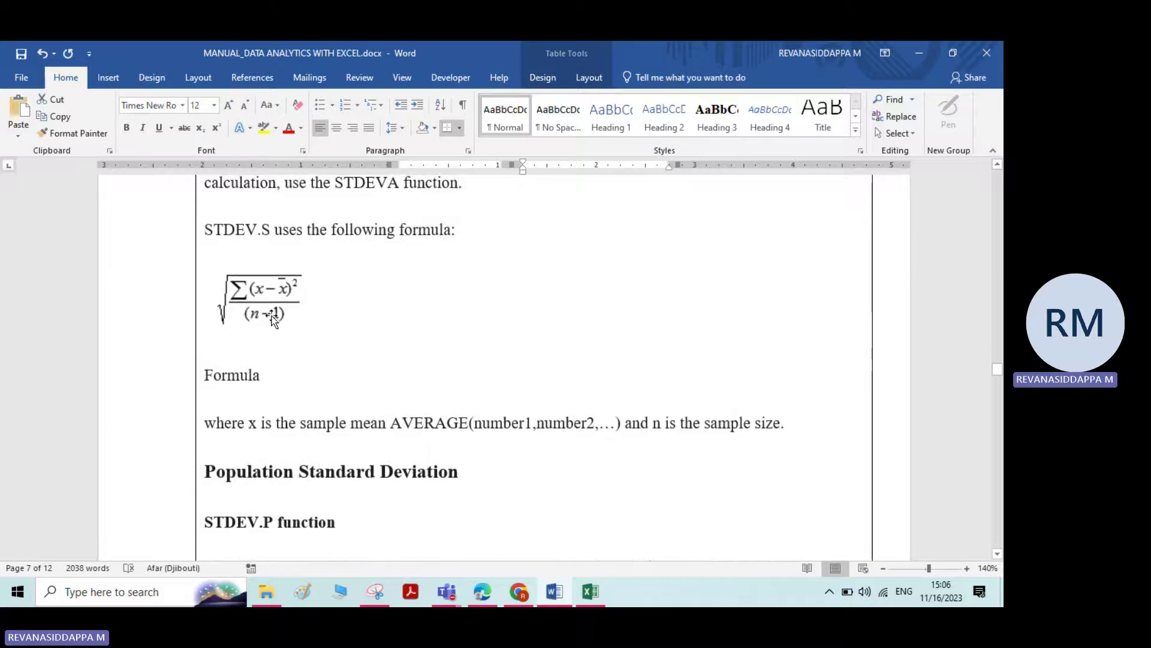
pyautogui.scroll(-10, 259, 318)
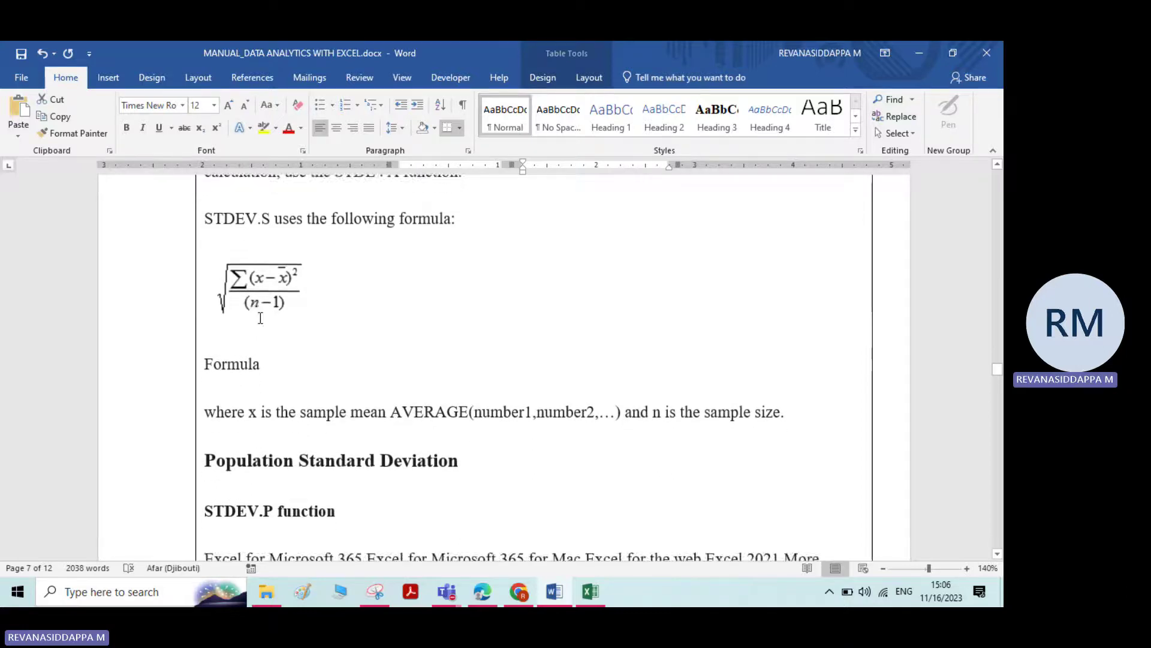
pyautogui.scroll(-12, 261, 318)
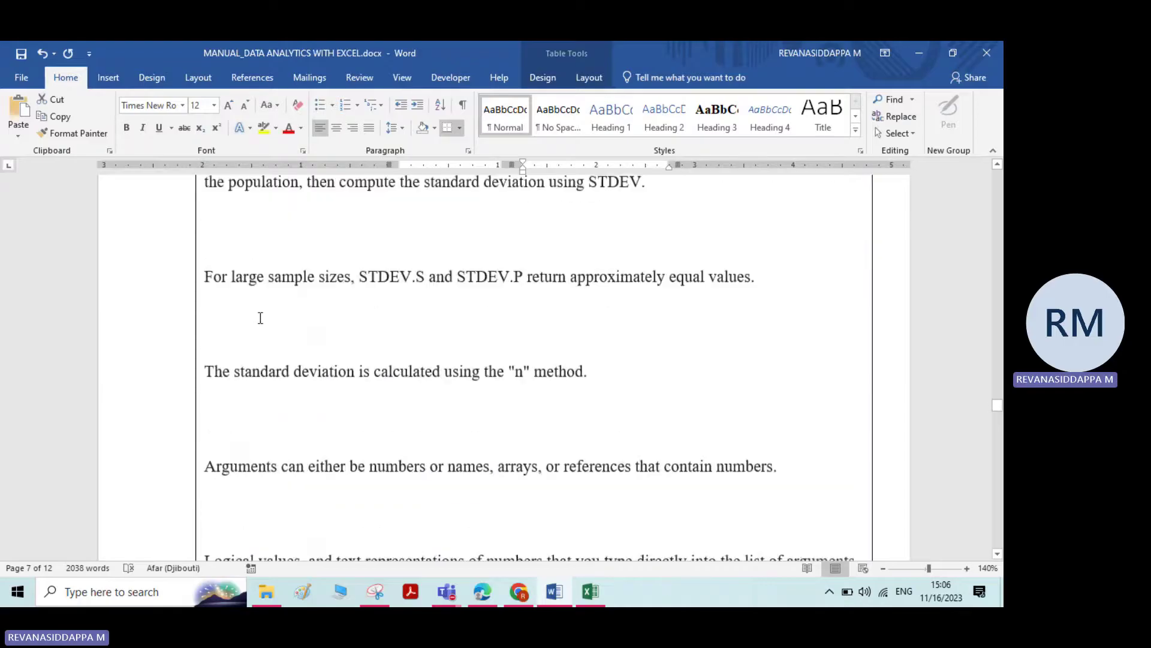
pyautogui.scroll(-8, 265, 360)
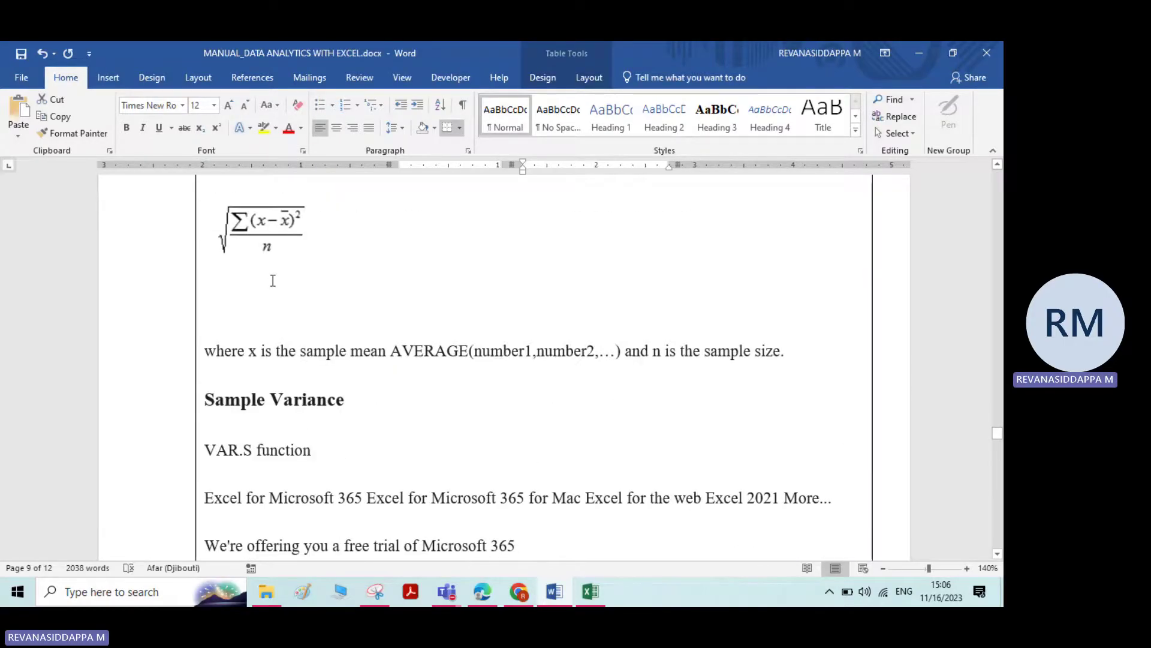
pyautogui.scroll(3, 273, 281)
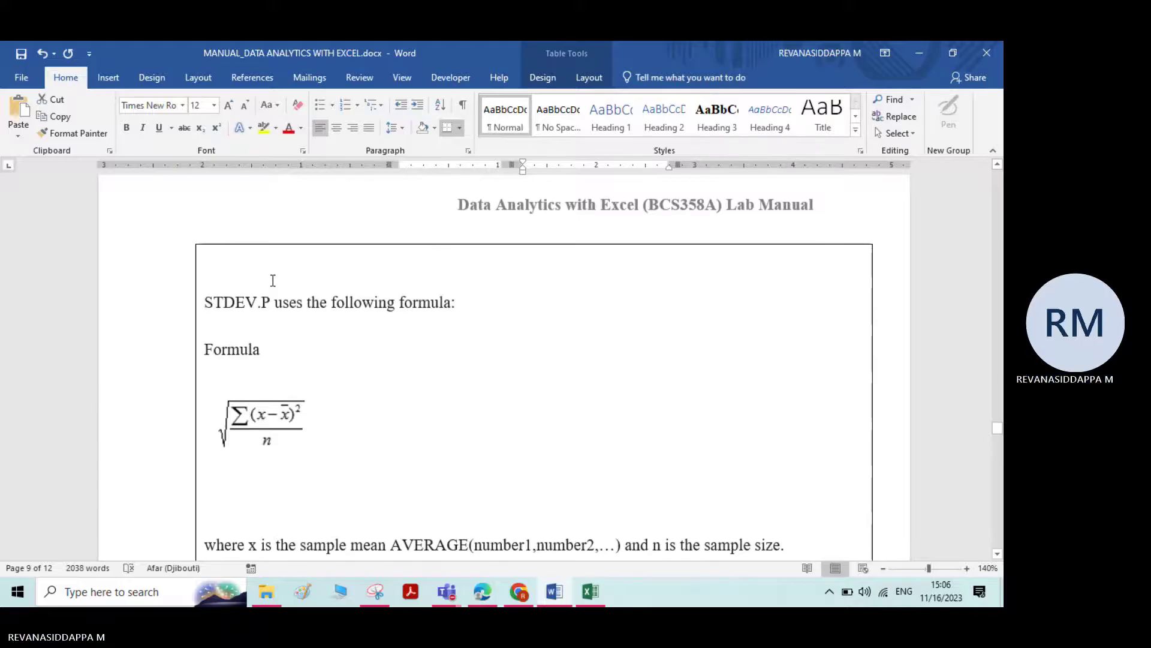
# Switch back to the Excel marks workbook and enter a STDEV.S formula in D73 over the IA 2 marks in E3:E65.
pyautogui.scroll(6, 272, 280)
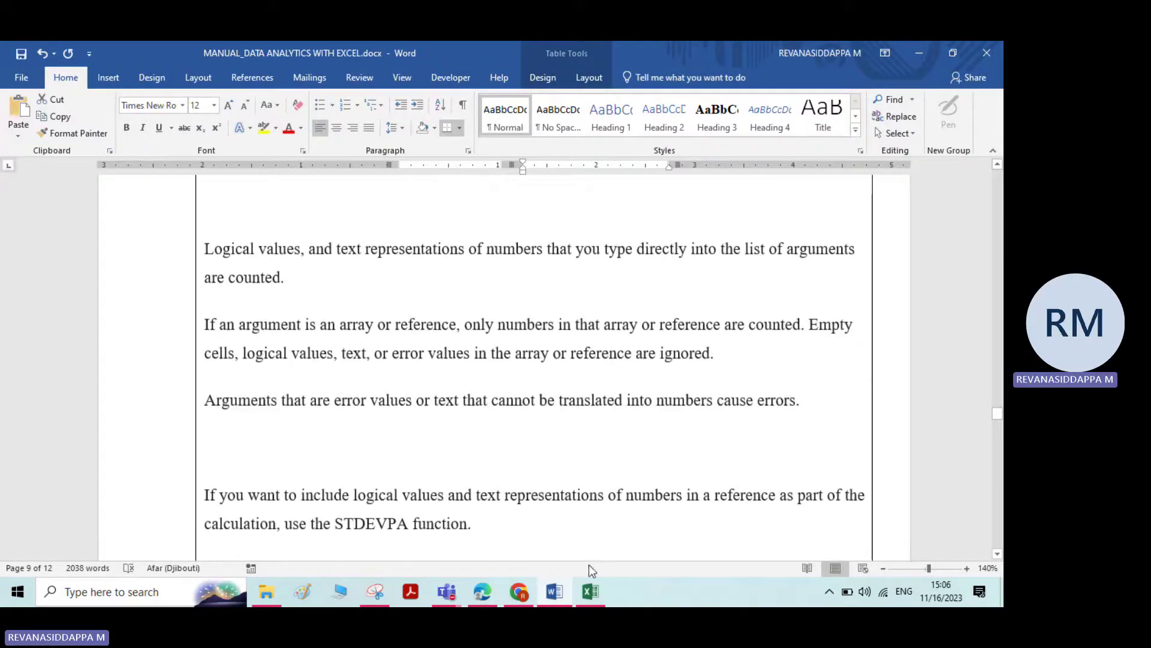
pyautogui.click(590, 592)
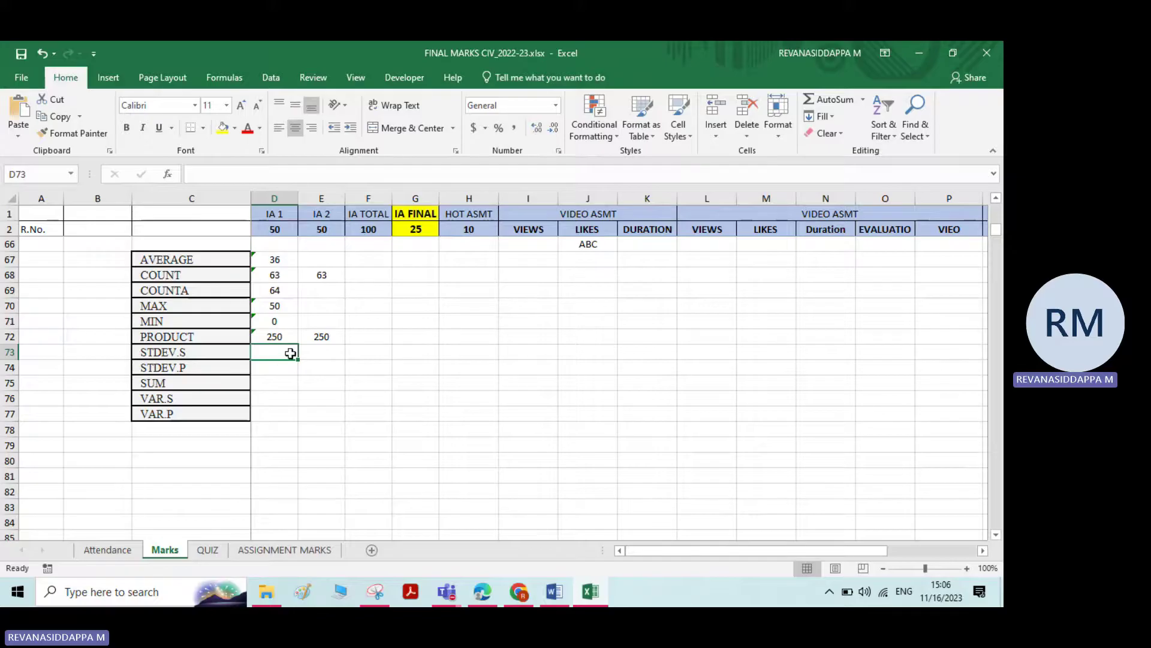
pyautogui.write('=')
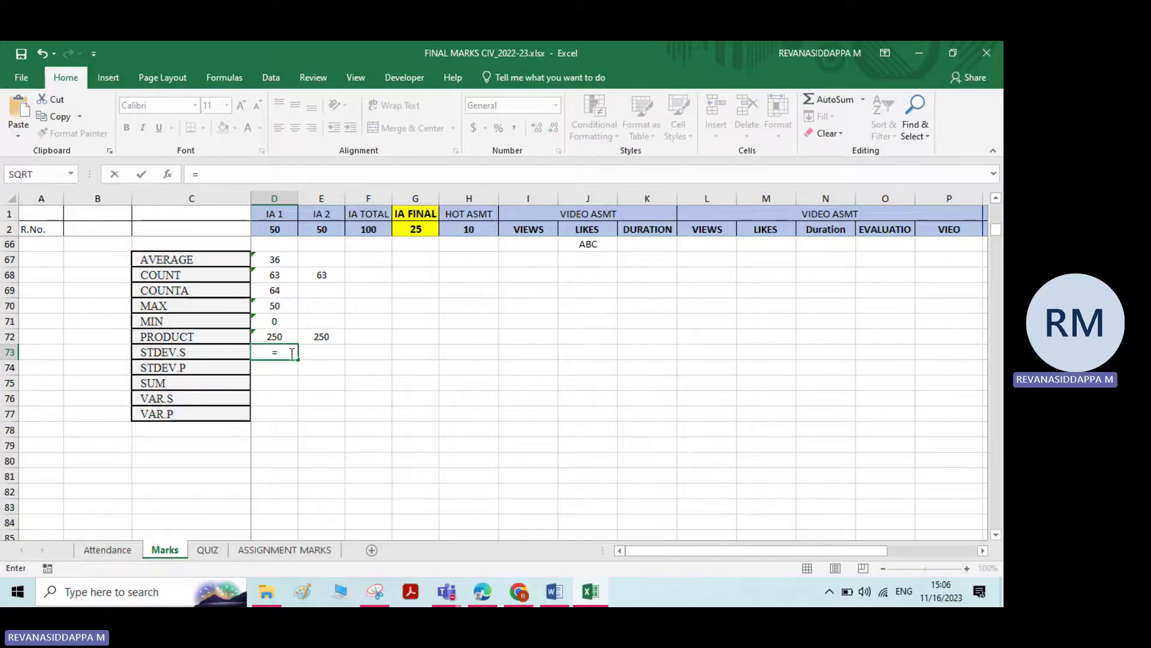
pyautogui.write('STD')
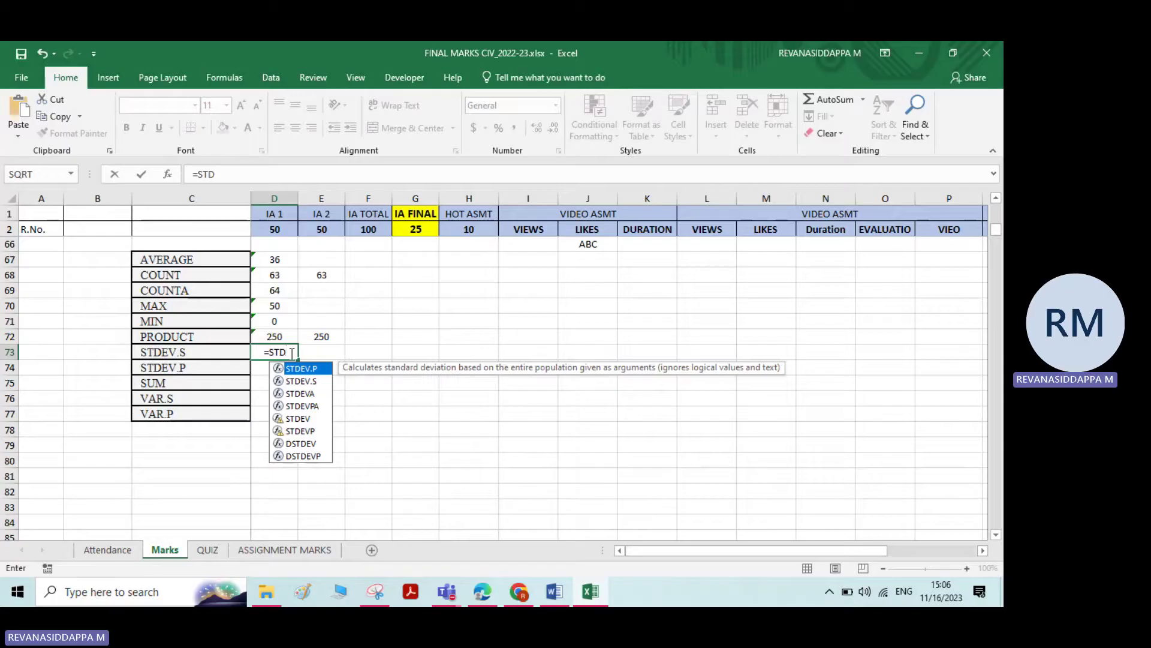
pyautogui.doubleClick(301, 381)
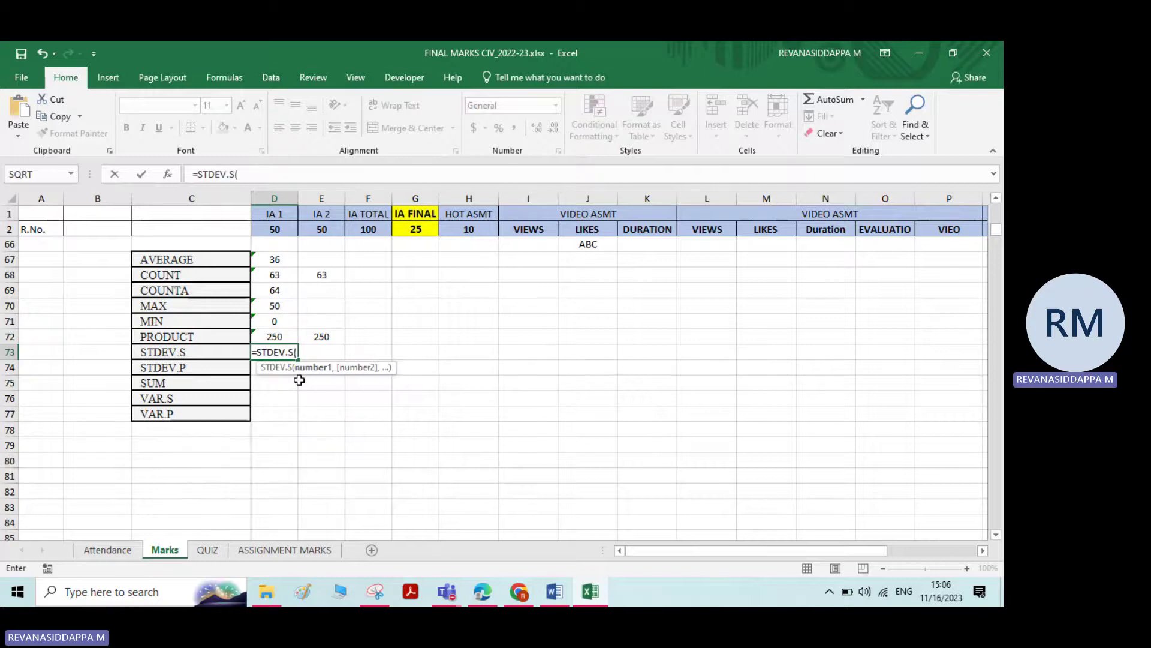
pyautogui.scroll(20, 377, 334)
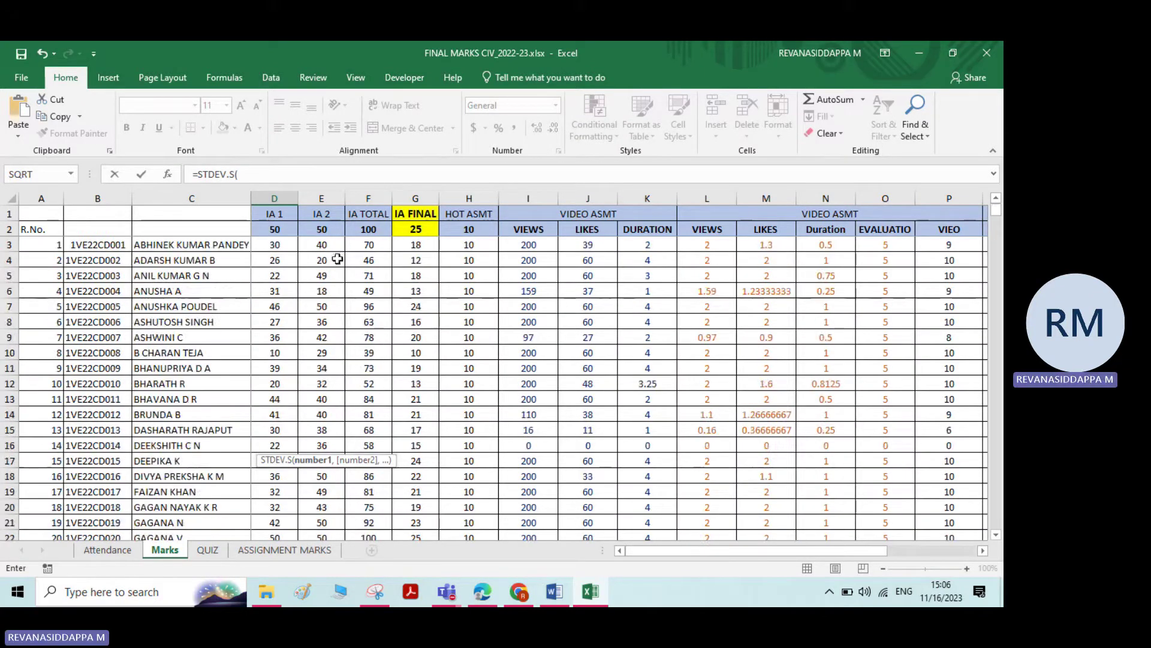
pyautogui.moveTo(333, 244); pyautogui.dragTo(322, 385)
pyautogui.press('Return')
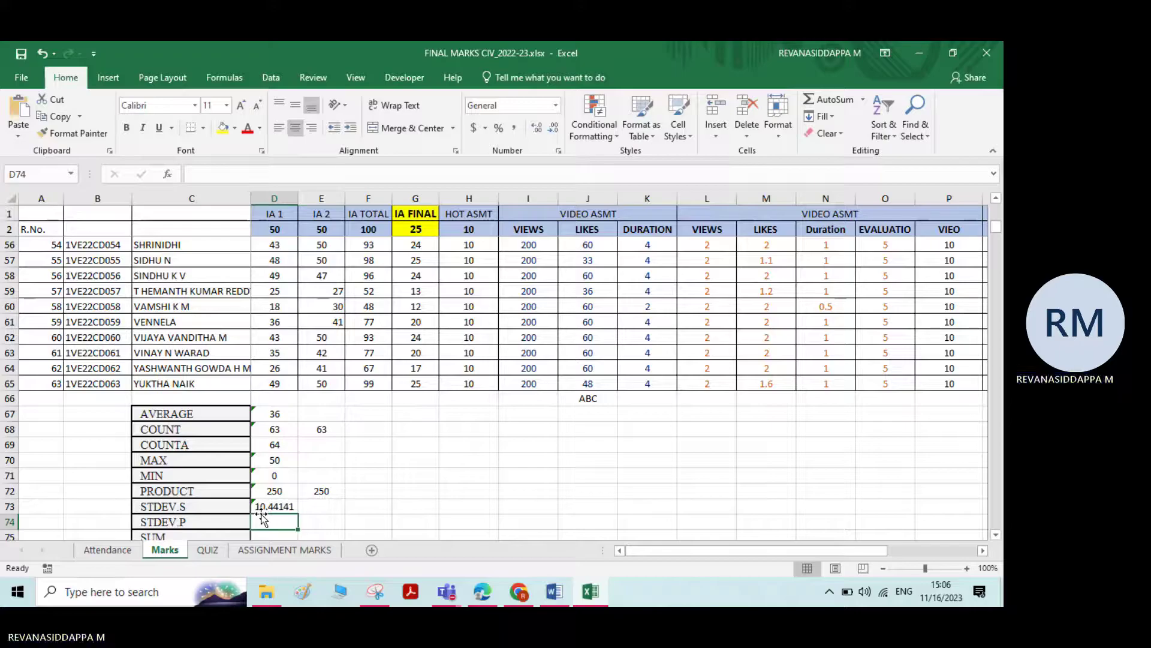
# Enter a STDEV.P formula in D74 over the IA 2 marks in E3:E65.
pyautogui.write('STD')
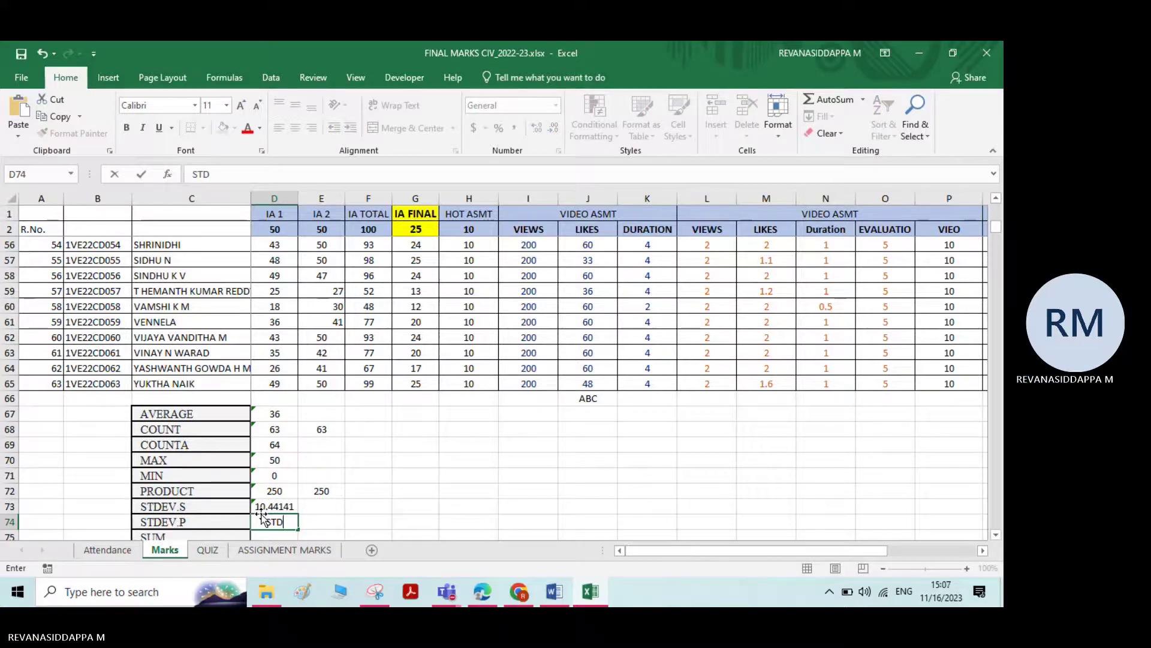
pyautogui.press('BackSpace')
pyautogui.press('BackSpace')
pyautogui.press('BackSpace')
pyautogui.write('=')
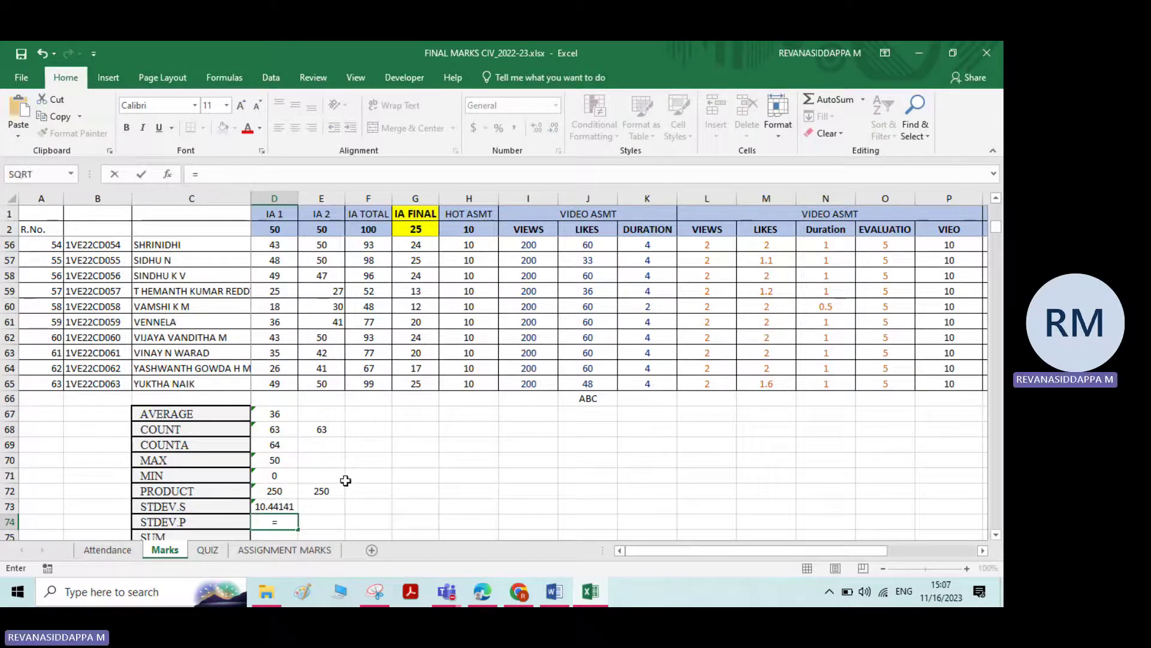
pyautogui.write('STD')
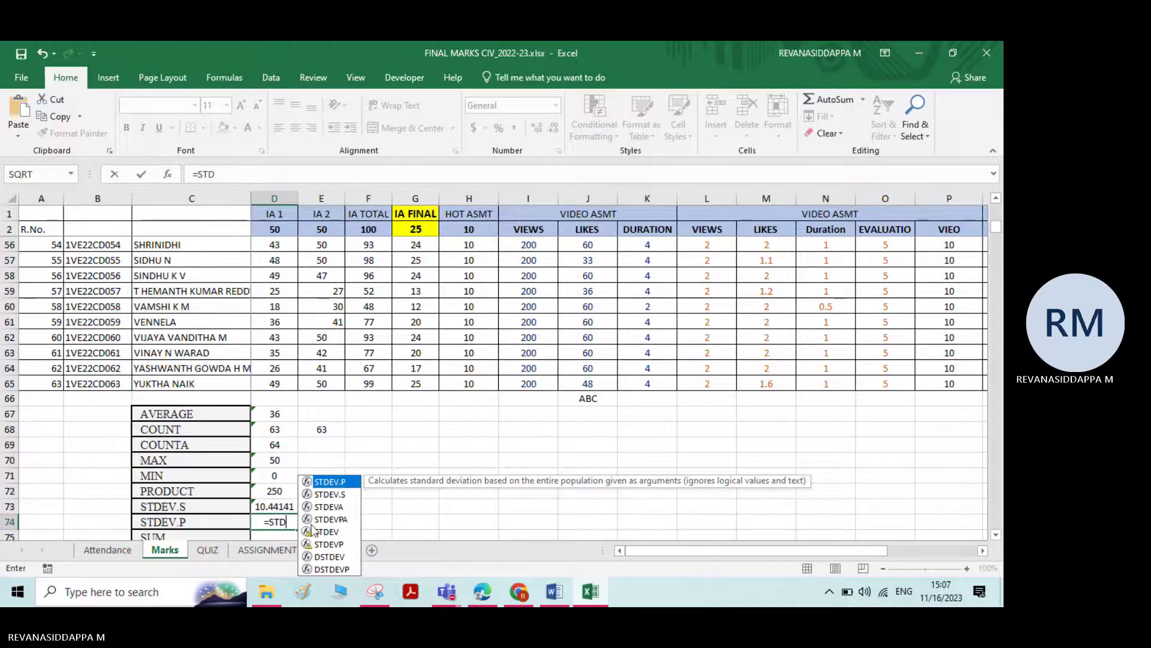
pyautogui.doubleClick(346, 481)
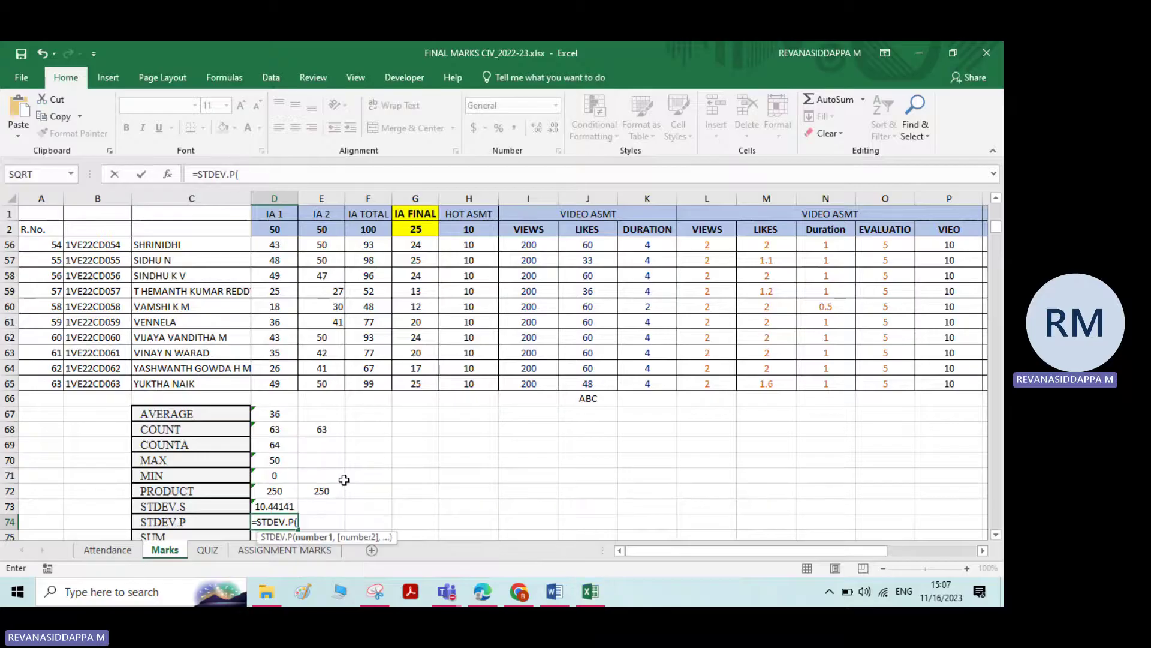
pyautogui.scroll(18, 329, 381)
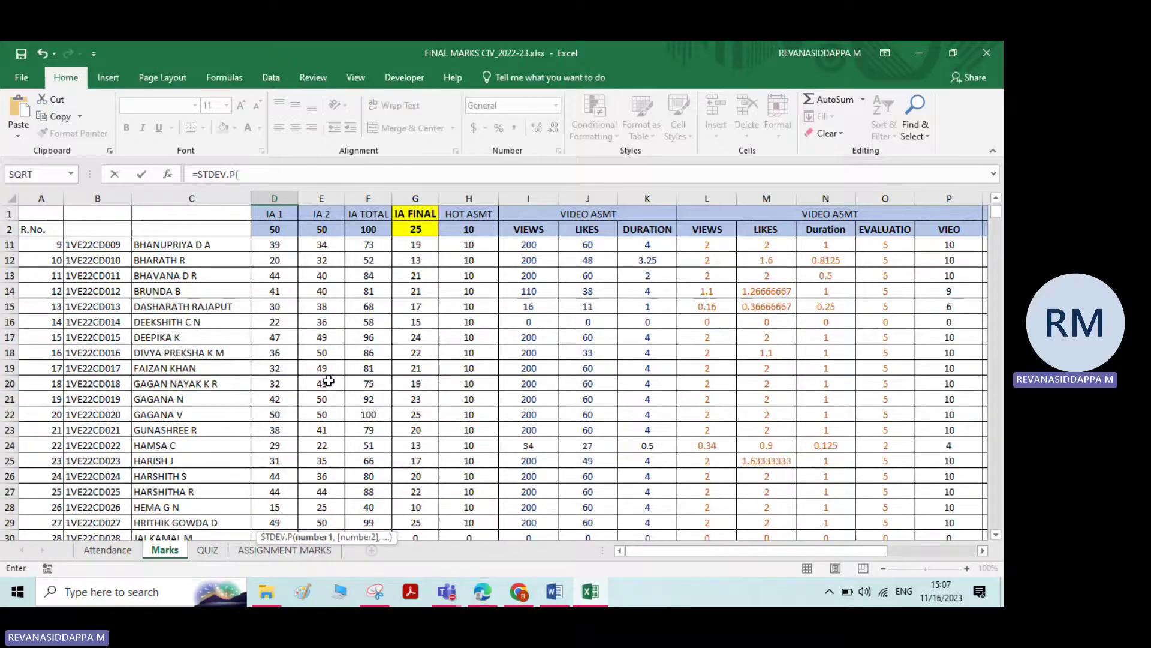
pyautogui.moveTo(322, 245); pyautogui.dragTo(324, 442)
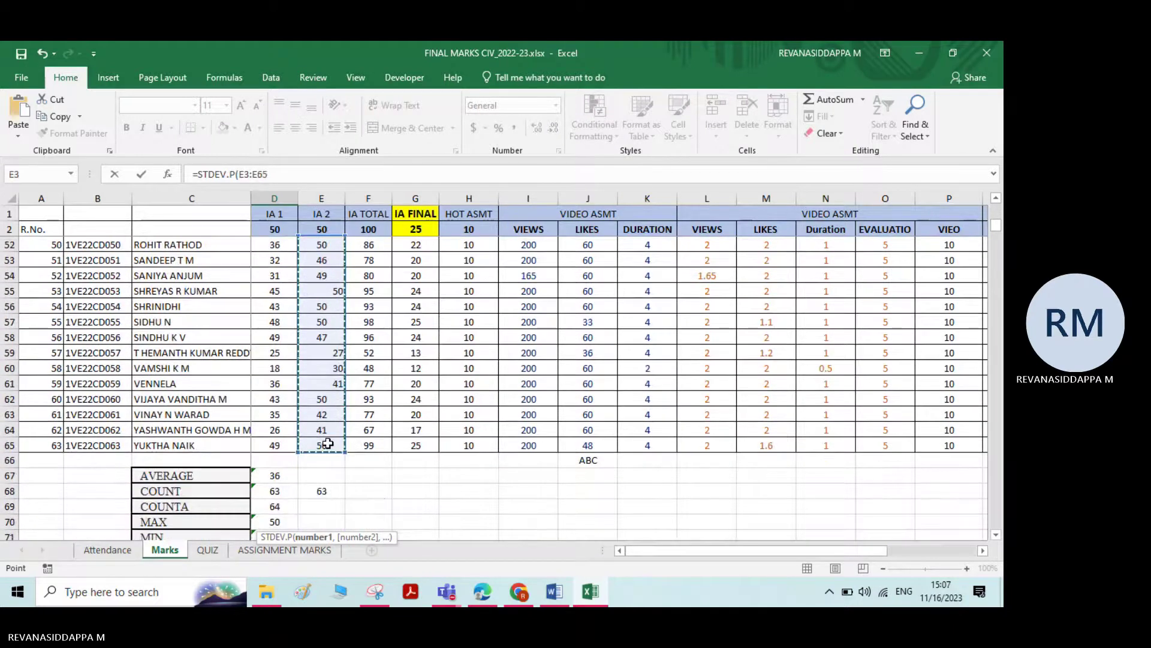
pyautogui.press('Return')
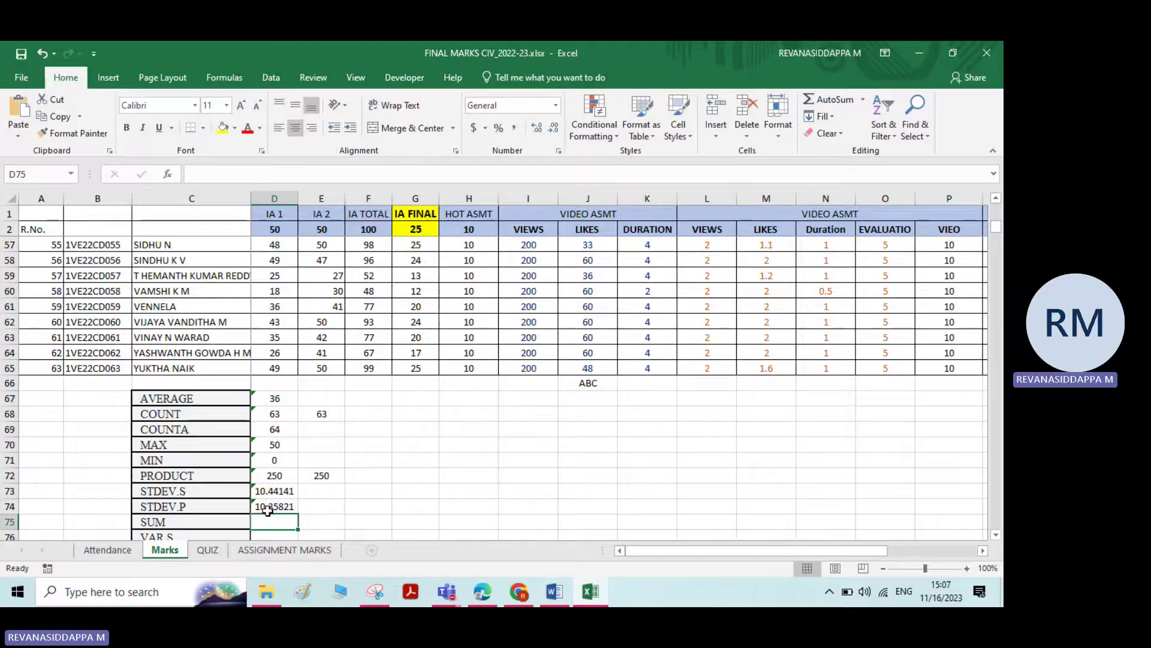
# Enter a SUM formula in D75 that totals the IA 2 marks in E3:E65.
pyautogui.scroll(-1, 294, 360)
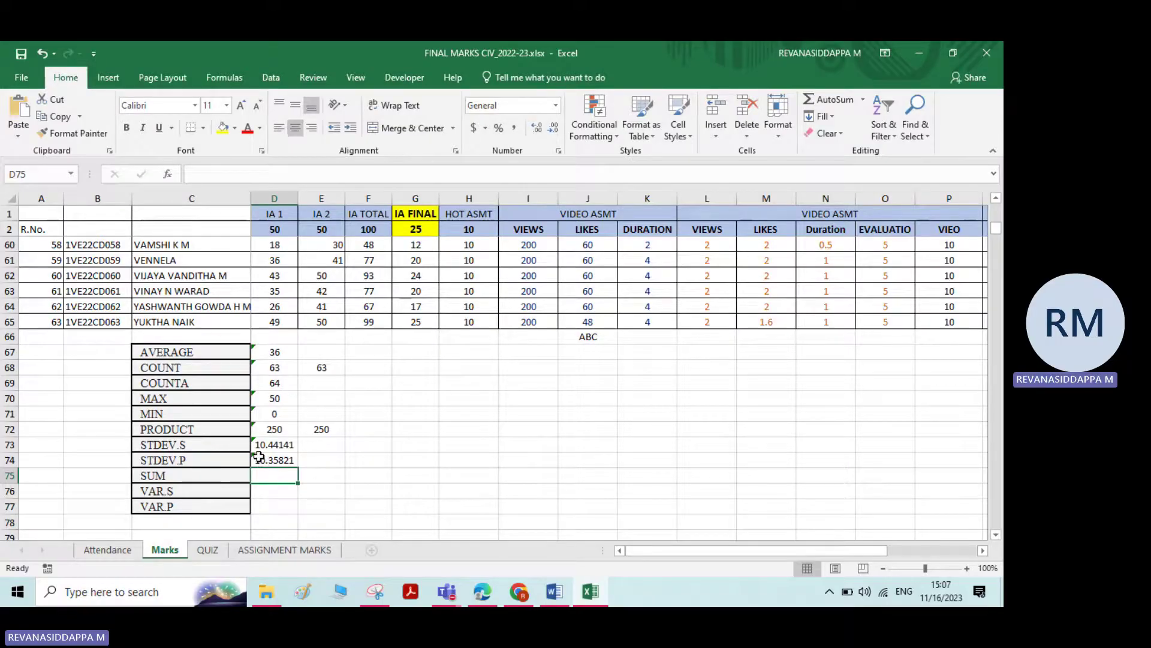
pyautogui.write('=SUM(')
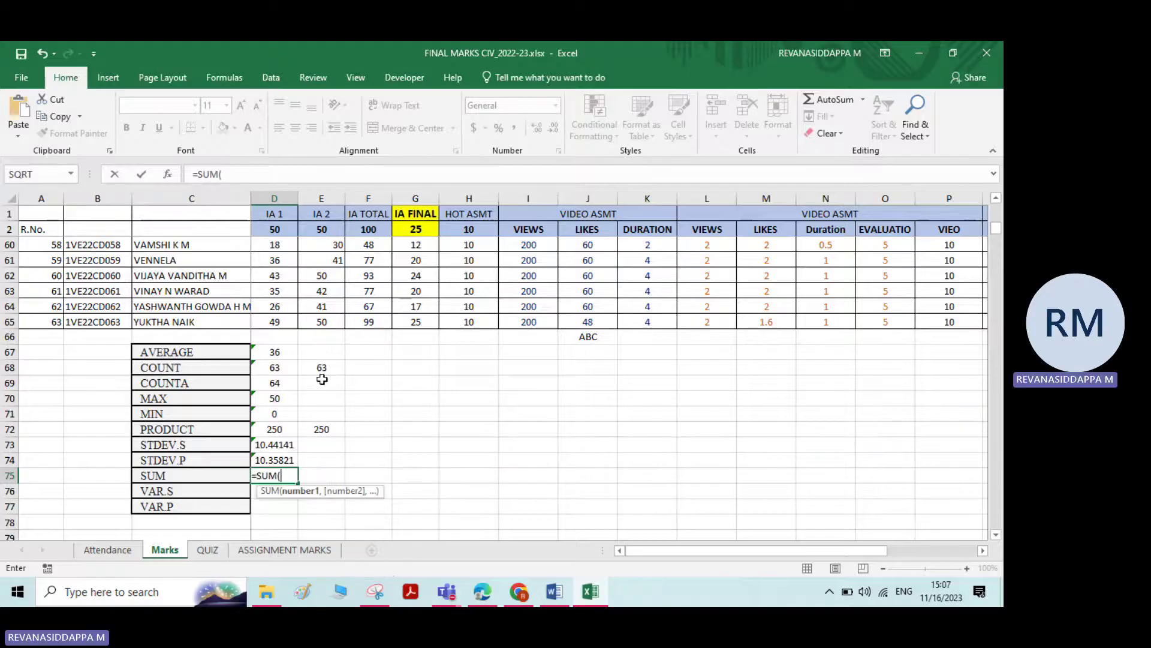
pyautogui.scroll(19, 322, 379)
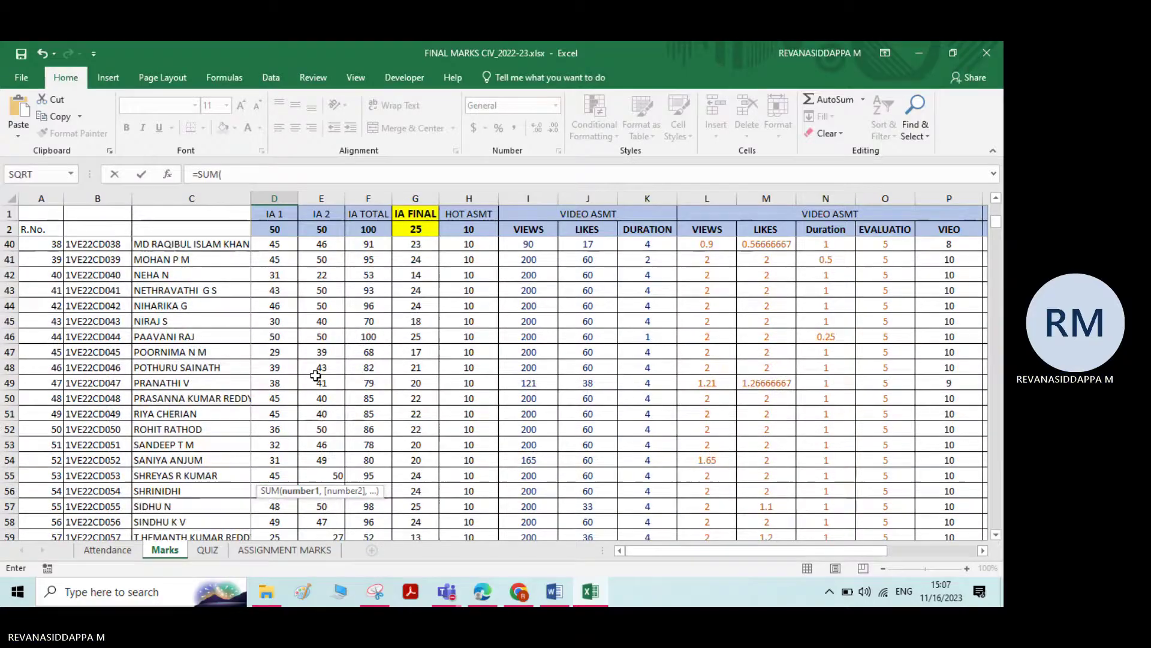
pyautogui.moveTo(327, 252); pyautogui.dragTo(324, 414)
pyautogui.press('Return')
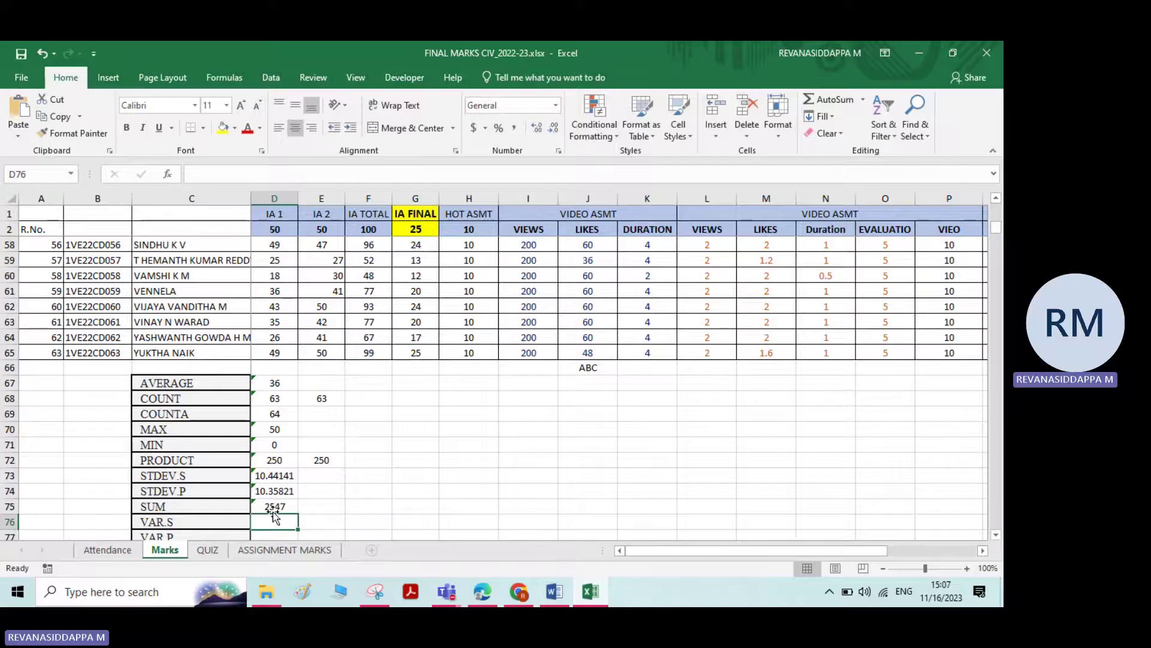
pyautogui.scroll(-1, 278, 506)
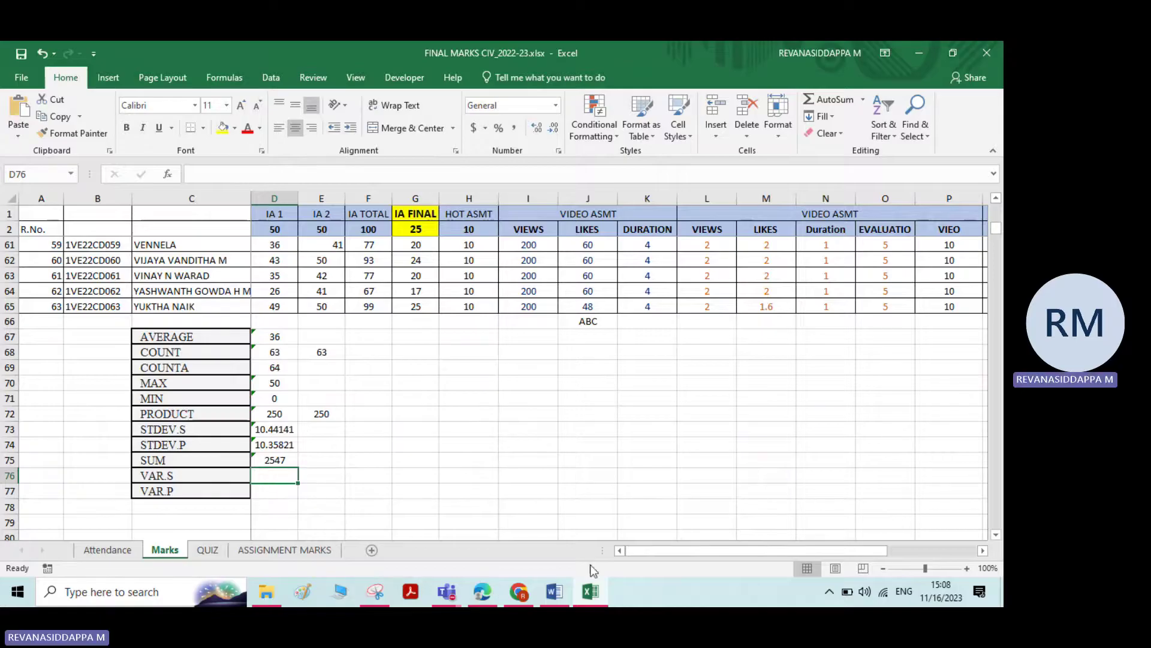
# Switch to the Word lab manual and examine the VAR.S formula and remarks under Sample Variance and the start of Population Variance.
pyautogui.click(555, 592)
pyautogui.scroll(-15, 331, 323)
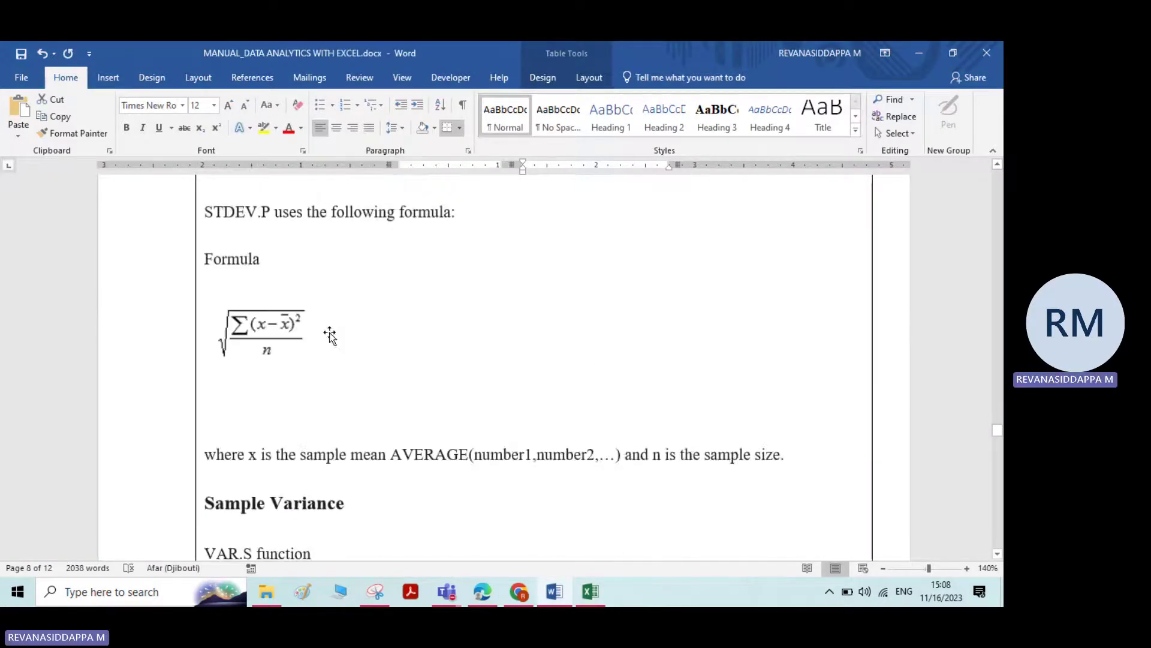
pyautogui.scroll(10, 334, 332)
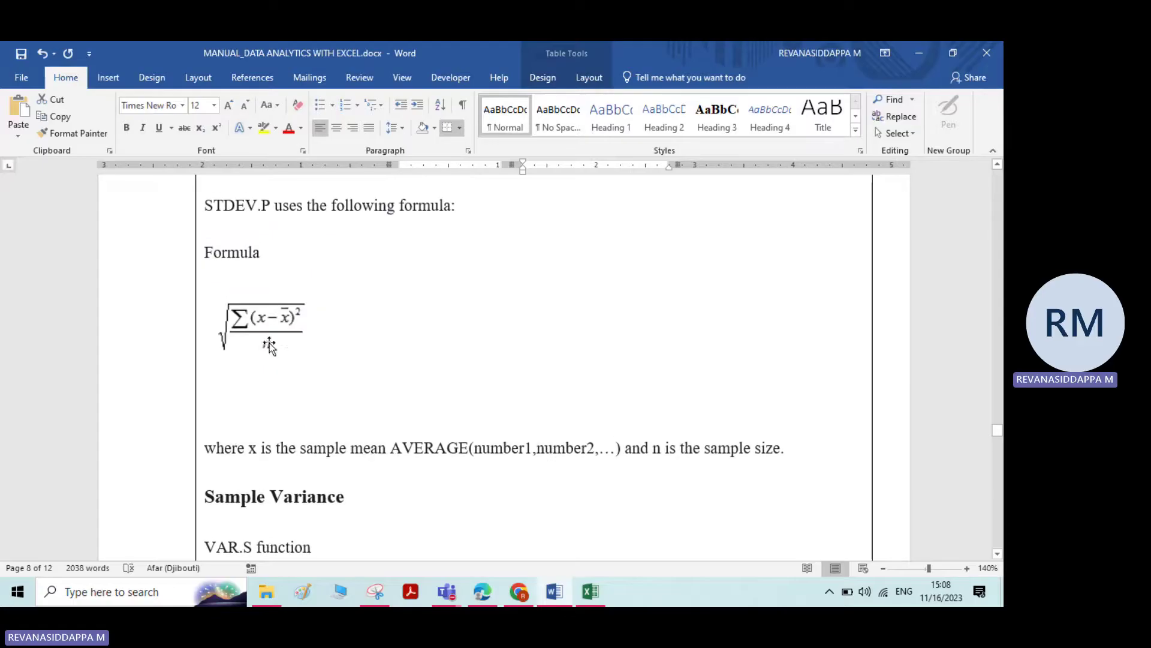
pyautogui.scroll(-20, 252, 350)
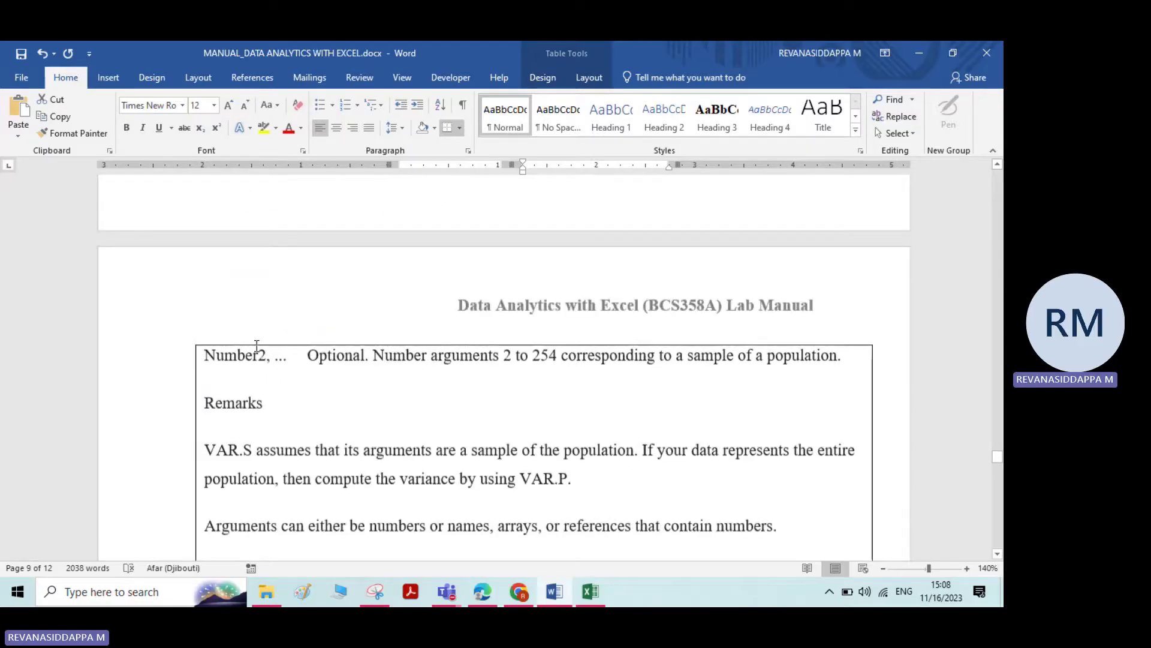
pyautogui.scroll(-5, 256, 348)
pyautogui.scroll(5, 256, 348)
pyautogui.scroll(-5, 256, 348)
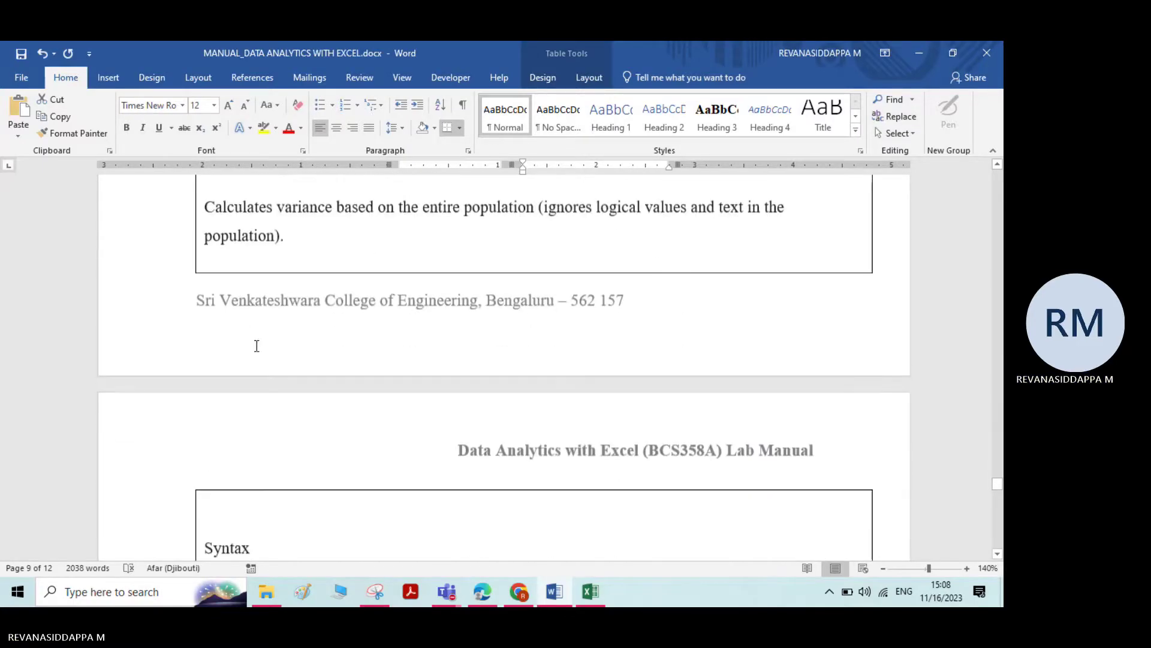
pyautogui.scroll(9, 256, 347)
pyautogui.scroll(9, 257, 346)
pyautogui.scroll(-8, 256, 346)
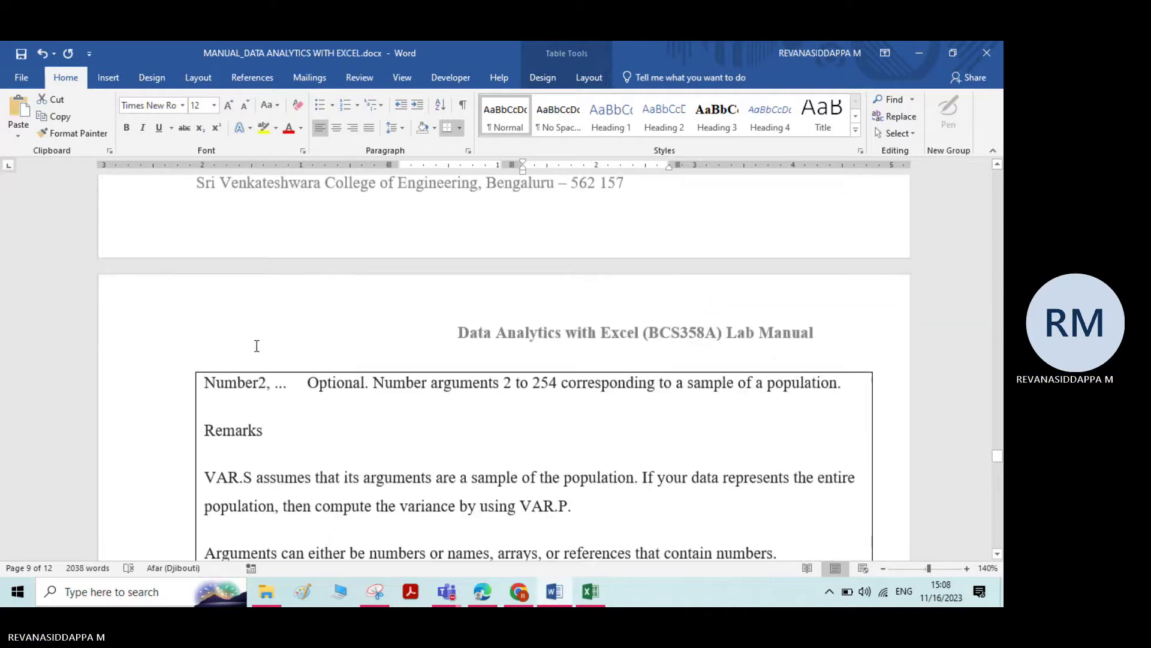
pyautogui.scroll(-5, 257, 346)
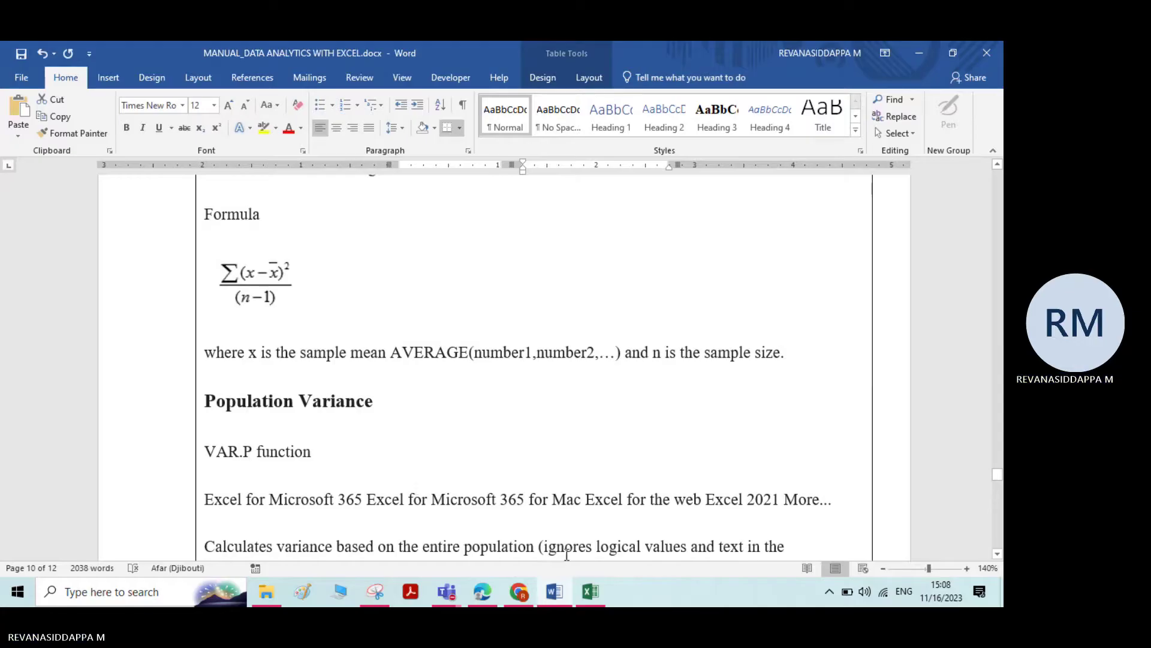
# Return to the Excel marks workbook and enter a VAR.S formula in D76 over the IA 2 marks in E3:E65.
pyautogui.click(588, 594)
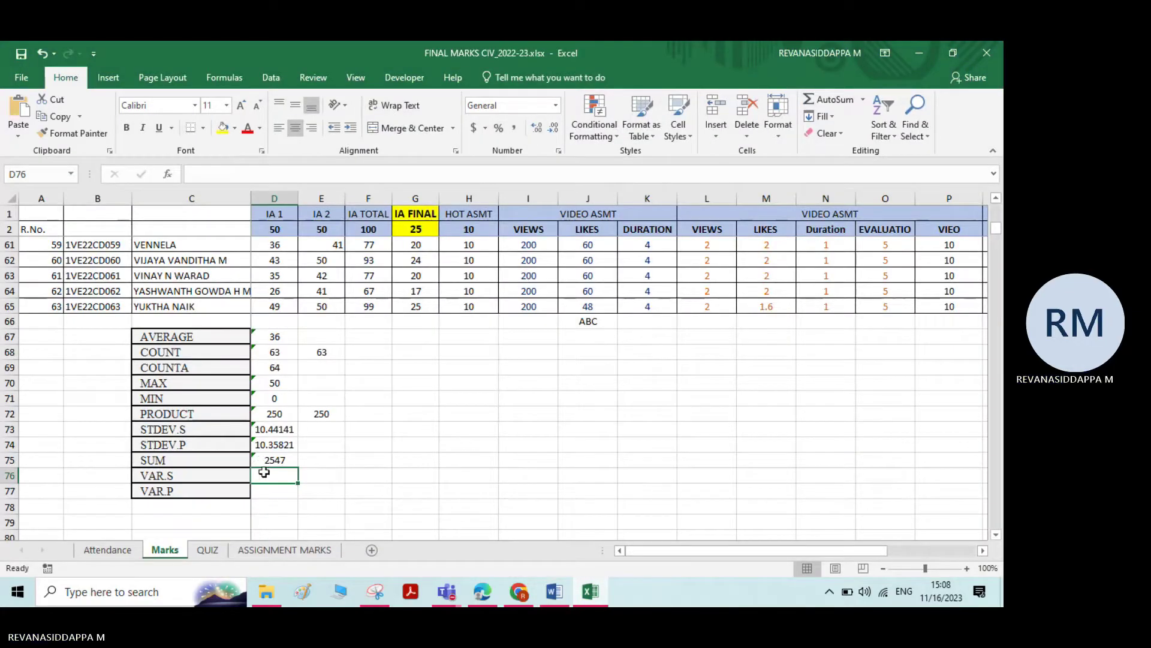
pyautogui.write('=VAR')
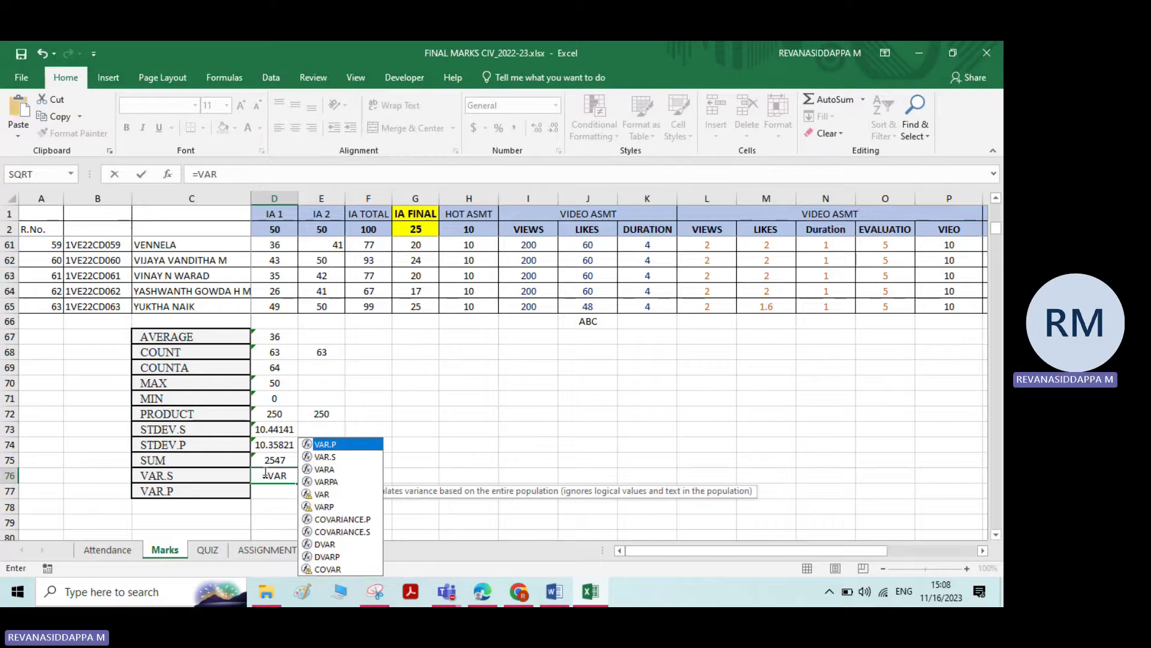
pyautogui.doubleClick(328, 457)
pyautogui.scroll(19, 325, 430)
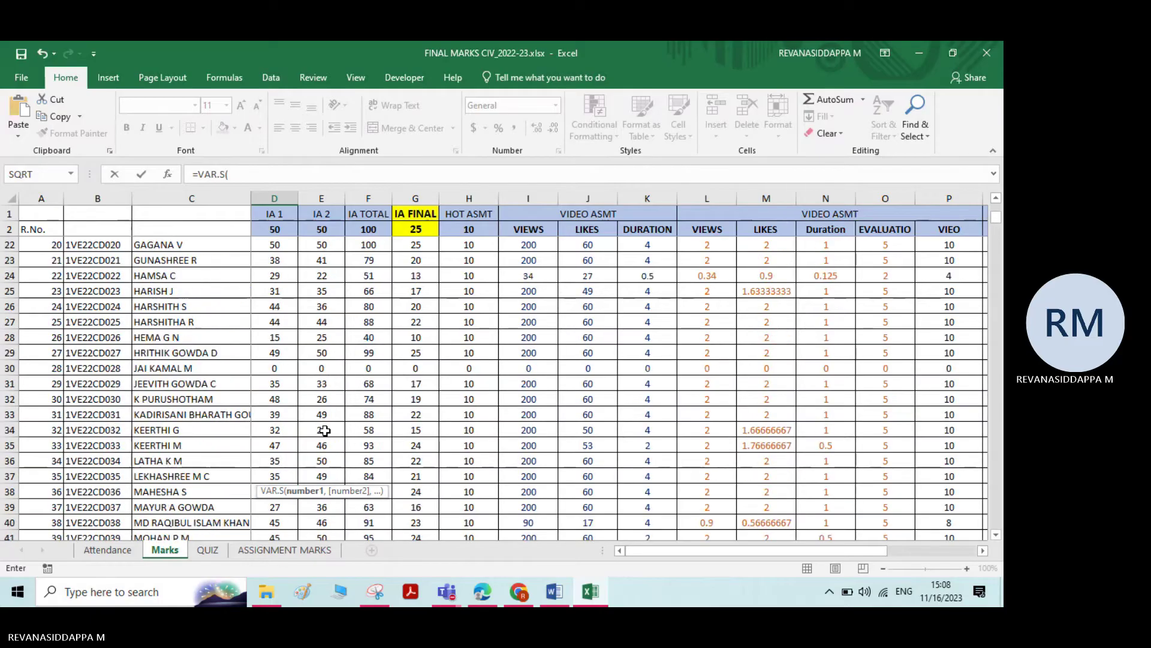
pyautogui.moveTo(317, 245); pyautogui.dragTo(324, 493)
pyautogui.press('Return')
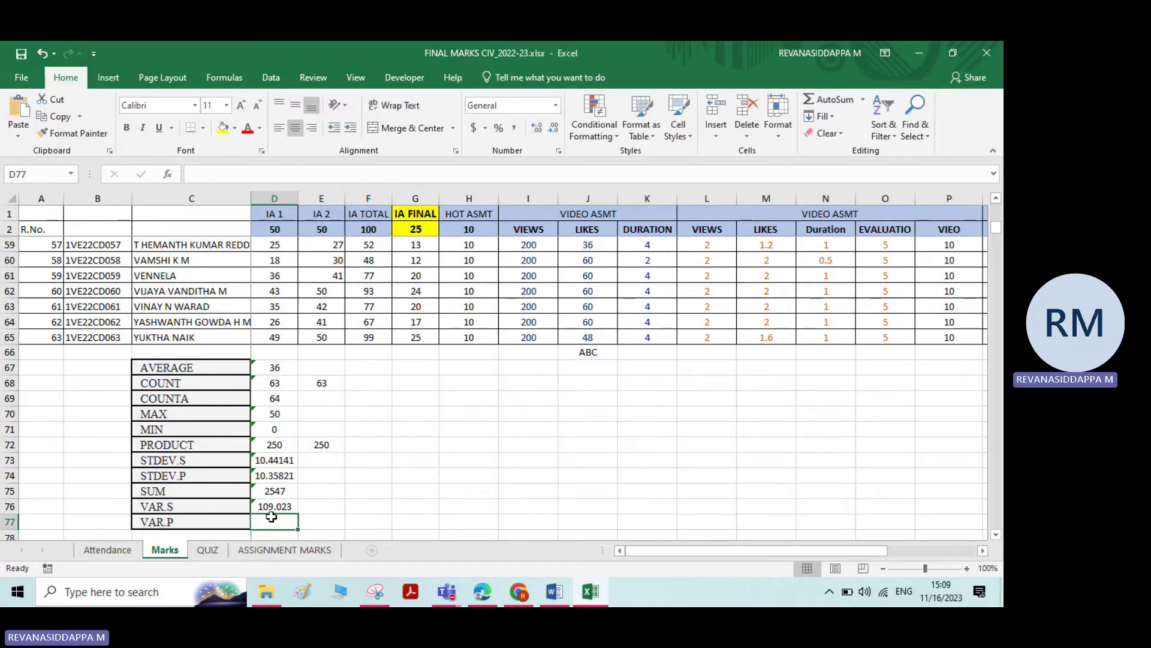
# Enter a VAR.P formula in D77 over the IA 2 marks in E3:E65.
pyautogui.write('=VAR')
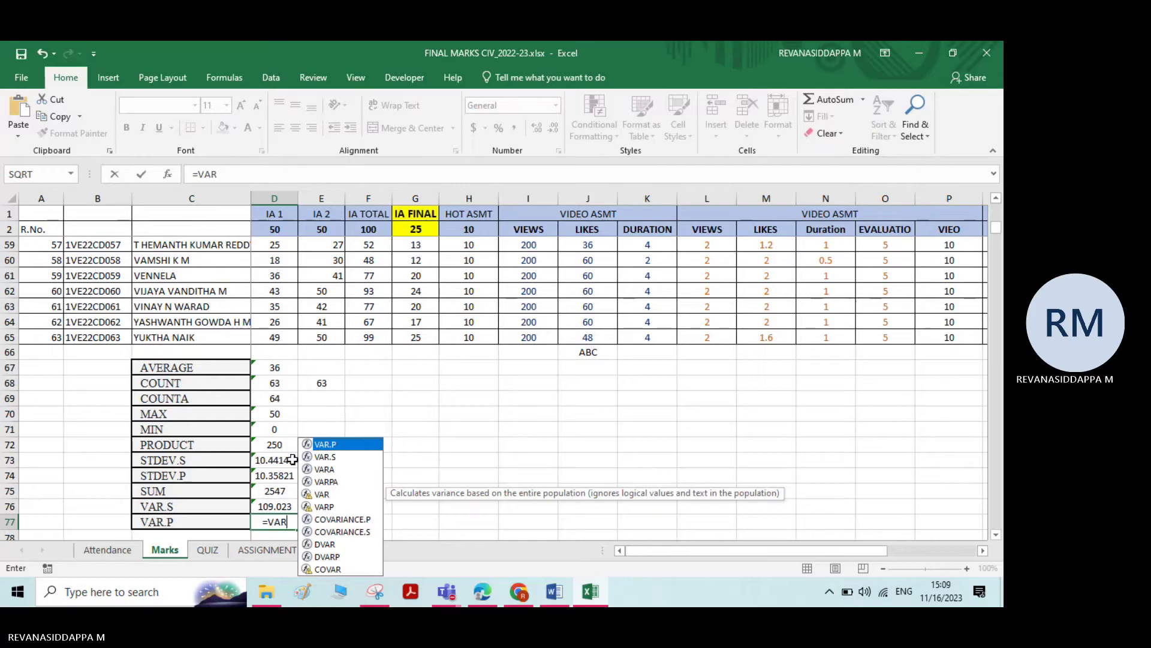
pyautogui.doubleClick(342, 443)
pyautogui.scroll(15, 314, 380)
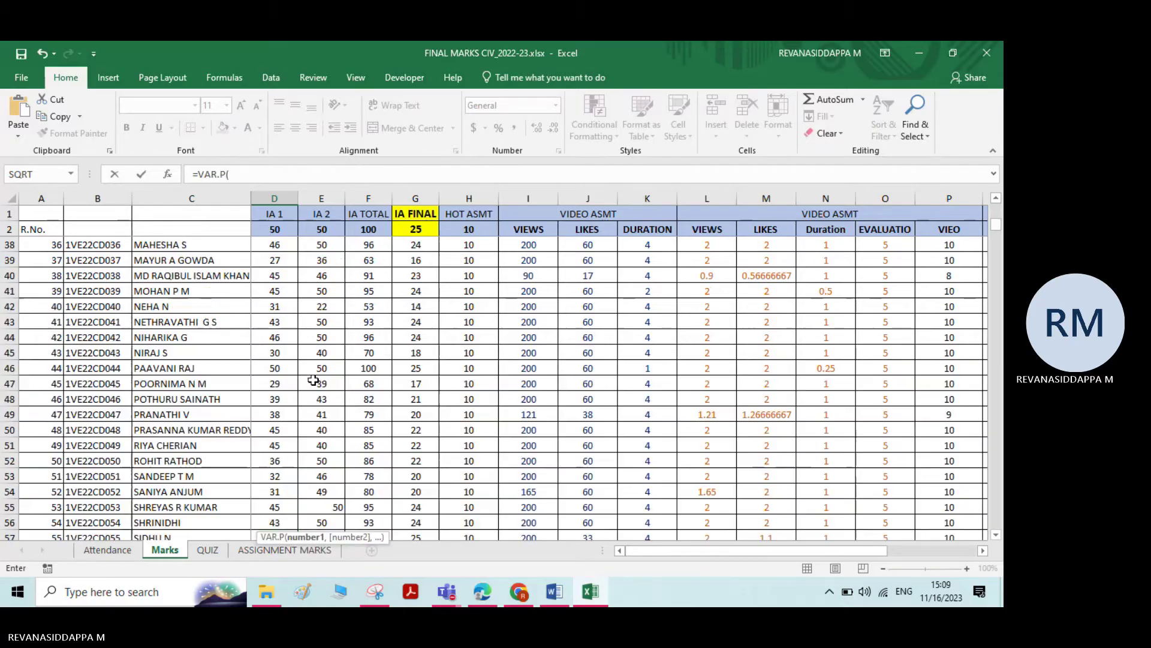
pyautogui.scroll(4, 314, 380)
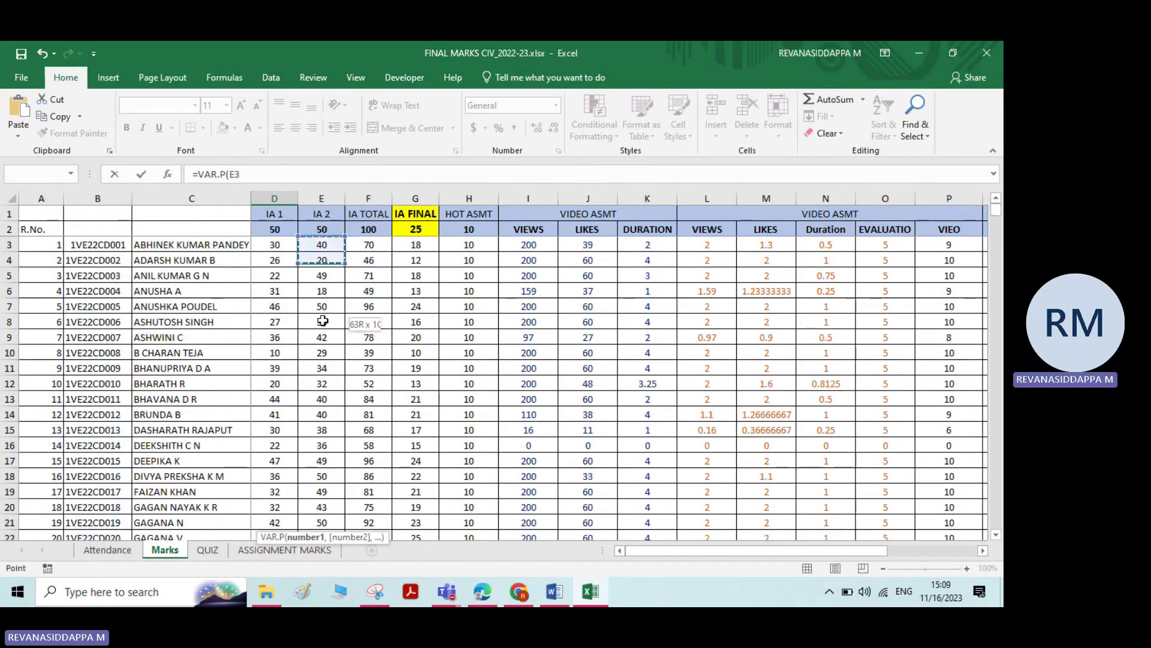
pyautogui.moveTo(323, 321); pyautogui.dragTo(333, 446)
pyautogui.press('Return')
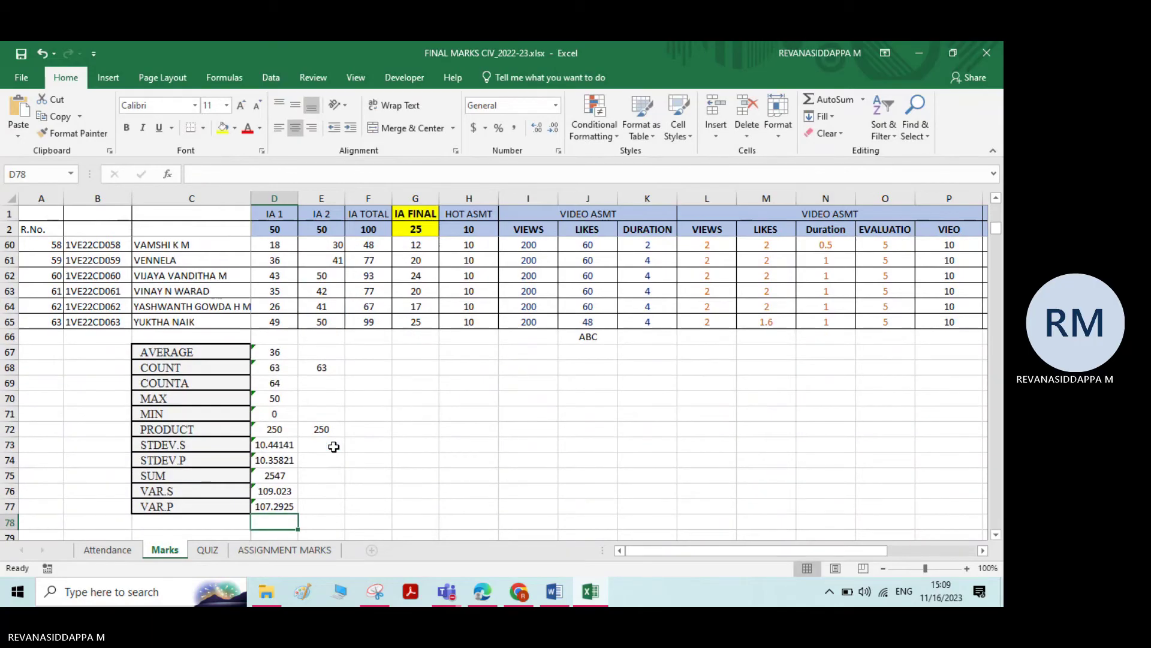